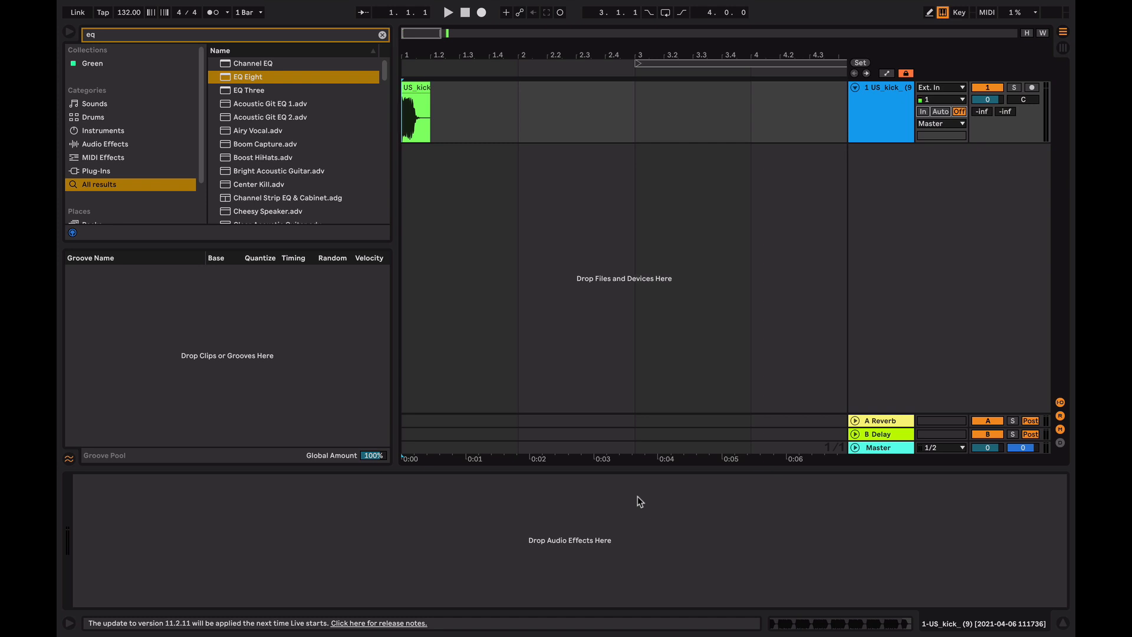
click(477, 111)
key(plus)
key(plus)
scroll(483, 109, left, 5)
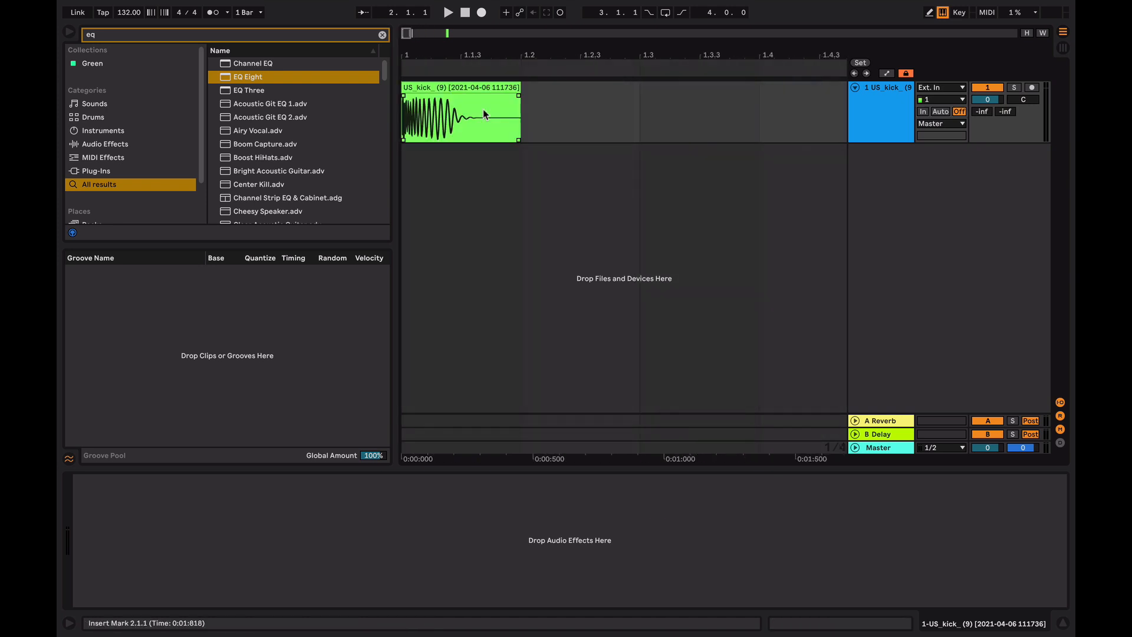
key(ctrl+alt+b)
key(ctrl+alt+b)
key(ctrl+alt+b)
click(452, 121)
key(minus)
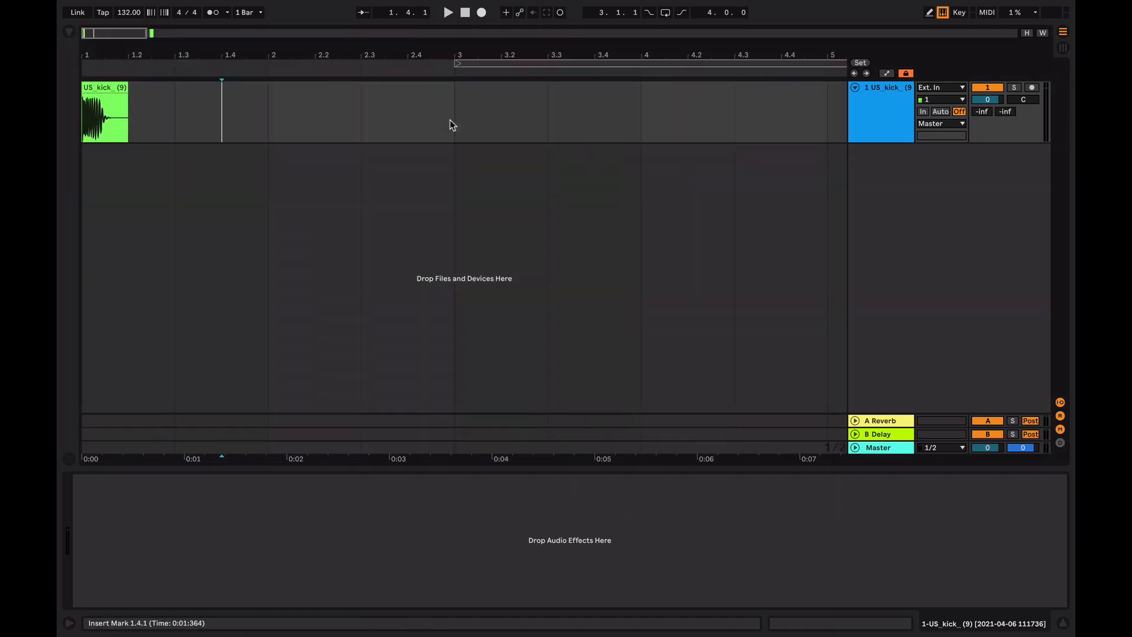
key(minus)
Step: Add two empty audio tracks below the kick track and show the browser again
key(ctrl+t)
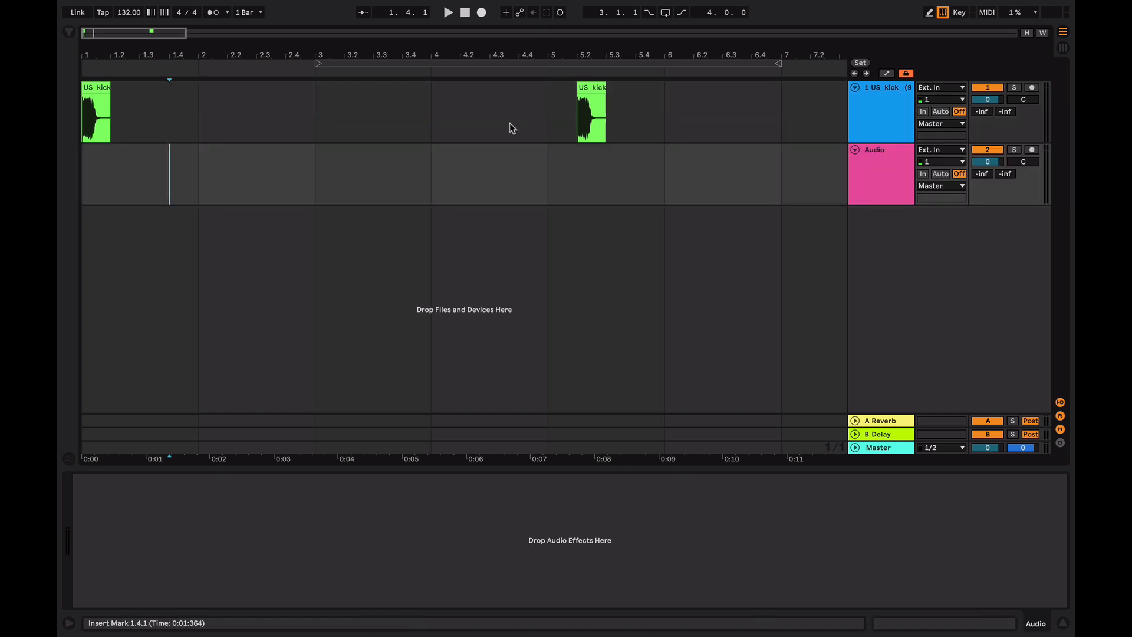
key(ctrl+t)
key(ctrl+alt+b)
Step: Duplicate the one-beat kick clip at 1.1.1 three times so bar 1 has a kick on every beat
click(461, 148)
key(plus)
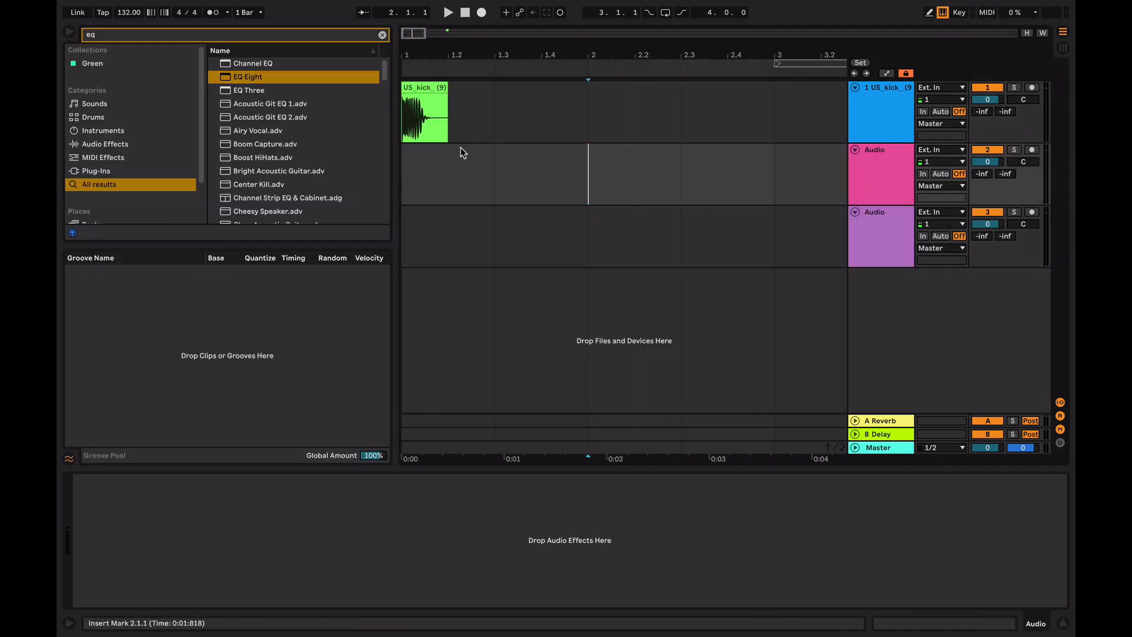
click(447, 125)
key(plus)
scroll(448, 125, left, 3)
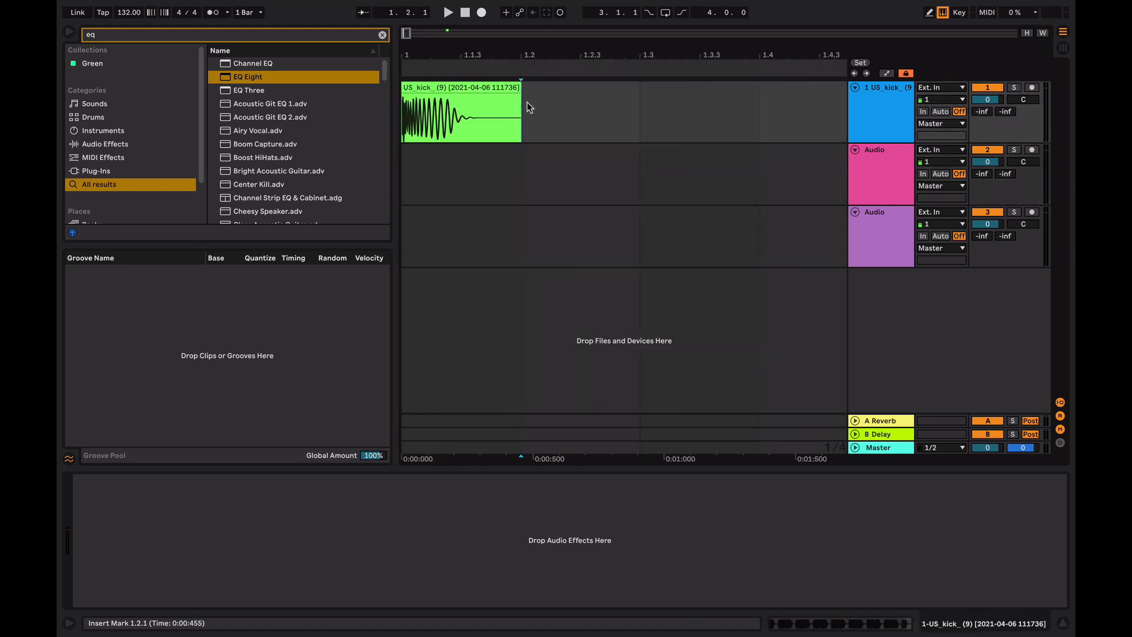
drag(527, 96, 299, 106)
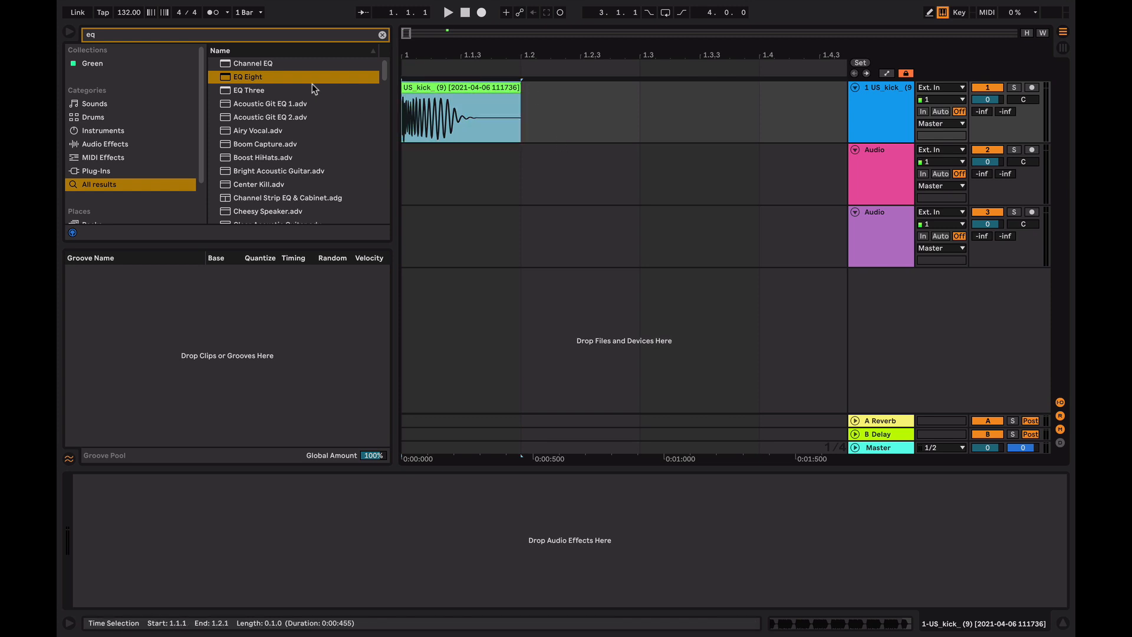
key(ctrl+d)
key(super+d)
key(super+d)
key(minus)
key(minus)
key(minus)
Step: Loop the one-bar kick pattern from 1.1.1 to 2.1.1 and play it back briefly
shift+click(414, 90)
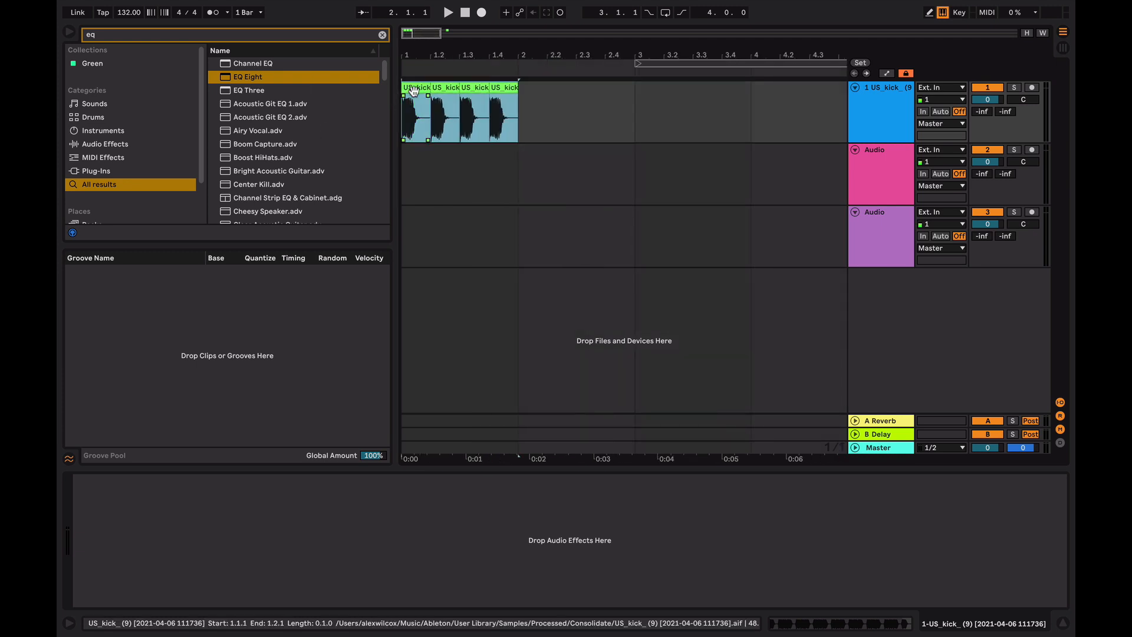
key(super+l)
key(space)
key(plus)
key(plus)
key(plus)
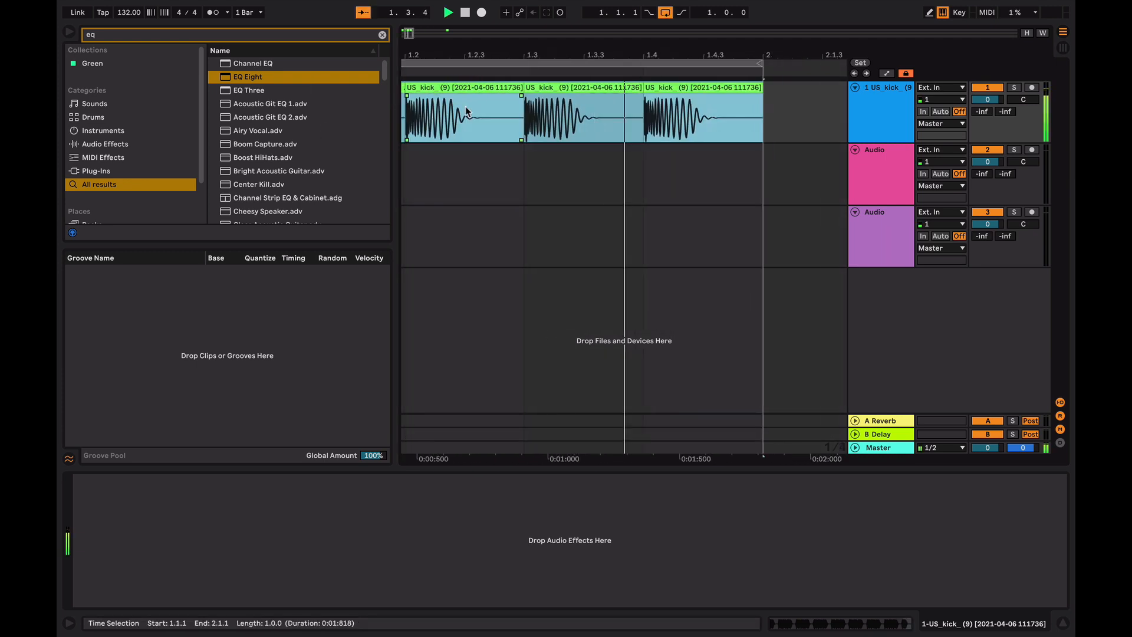
click(480, 124)
key(space)
Step: Search the browser for "snare" and place Snare 909 Tune7 p.wav on the second audio track at 1.2
scroll(480, 125, left, 4)
click(300, 36)
text(snare)
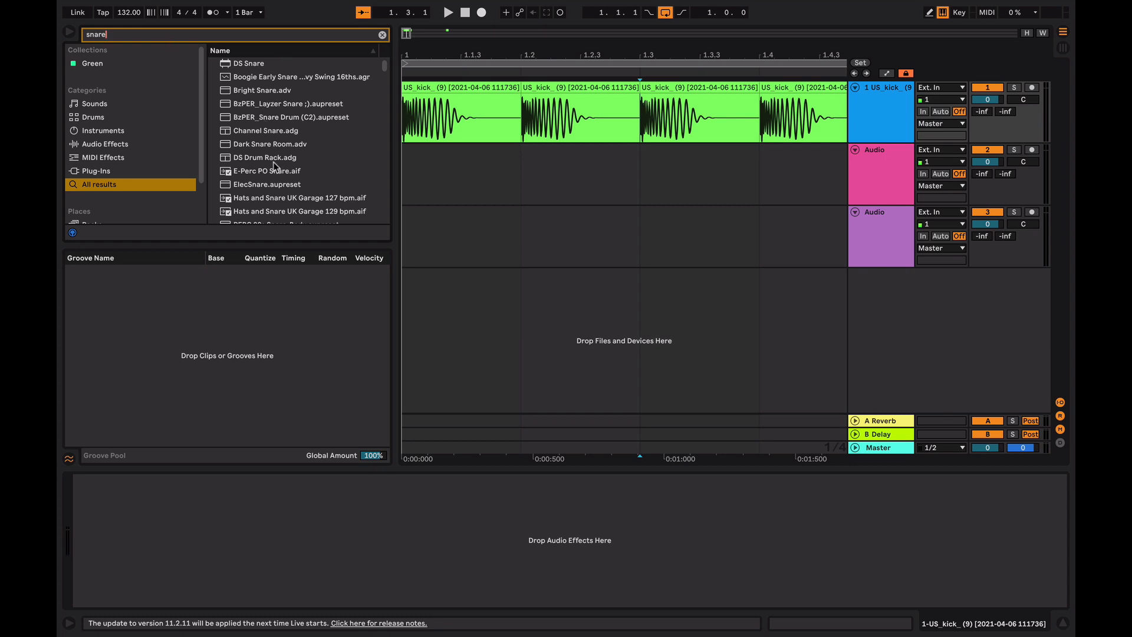
scroll(277, 168, down, 10)
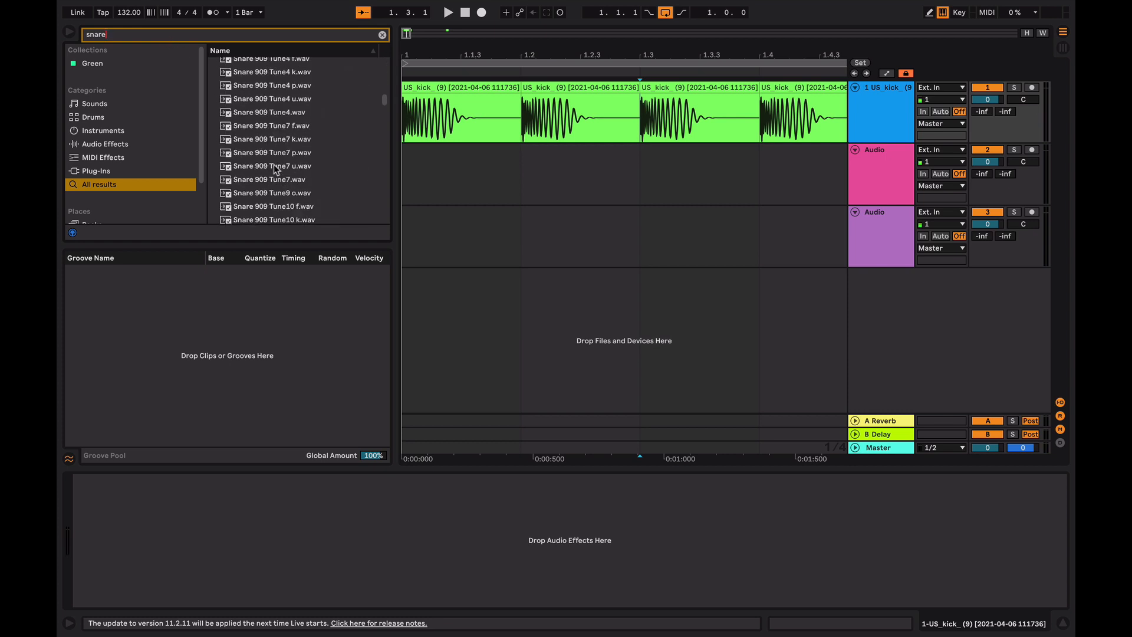
click(255, 166)
click(254, 154)
drag(253, 158, 522, 172)
Step: Shorten the snare clip by deleting its tail up to 1.3, and fade out the remaining part
click(566, 183)
click(582, 154)
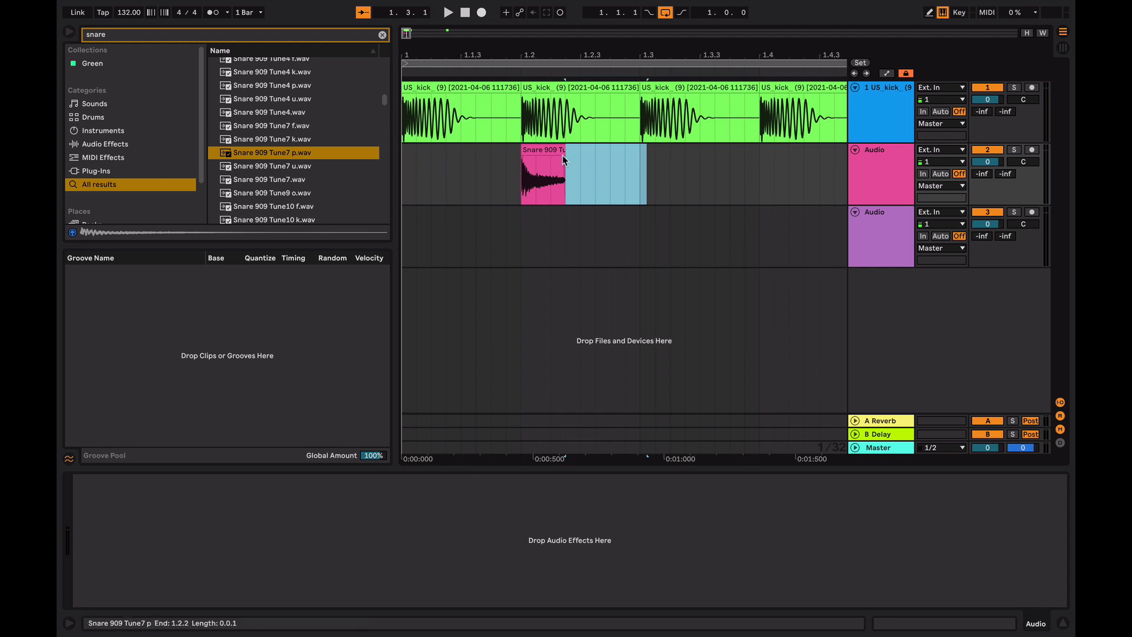
key(Delete)
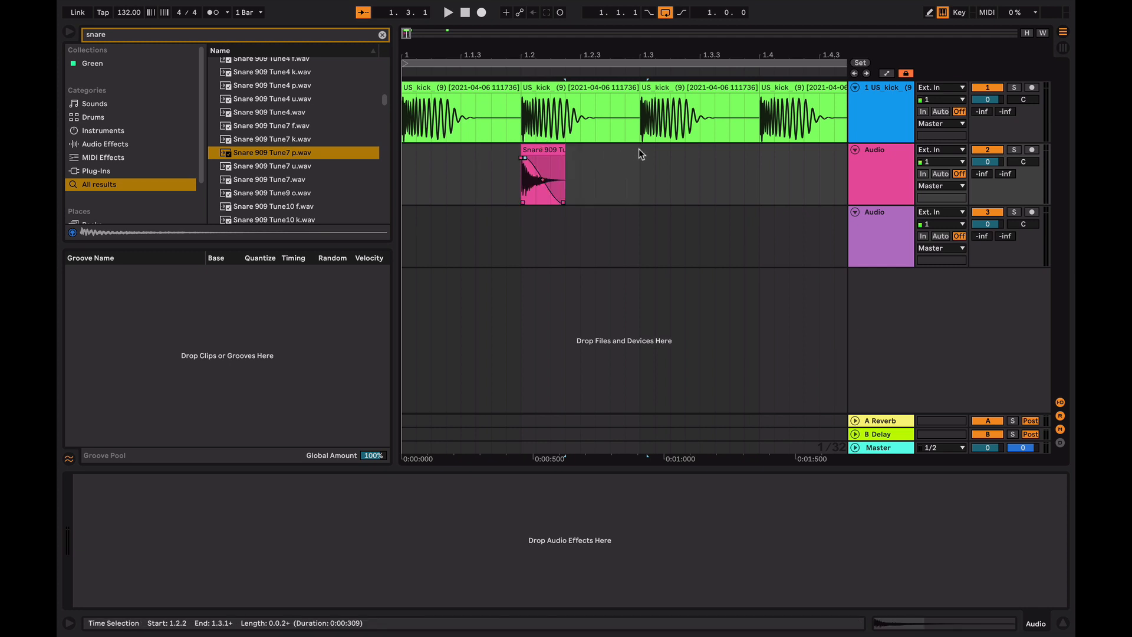
Step: Duplicate the first two beats of the snare track so a second snare lands on 1.4, and play the loop
drag(639, 150, 333, 177)
key(super+d)
key(Home)
key(space)
key(minus)
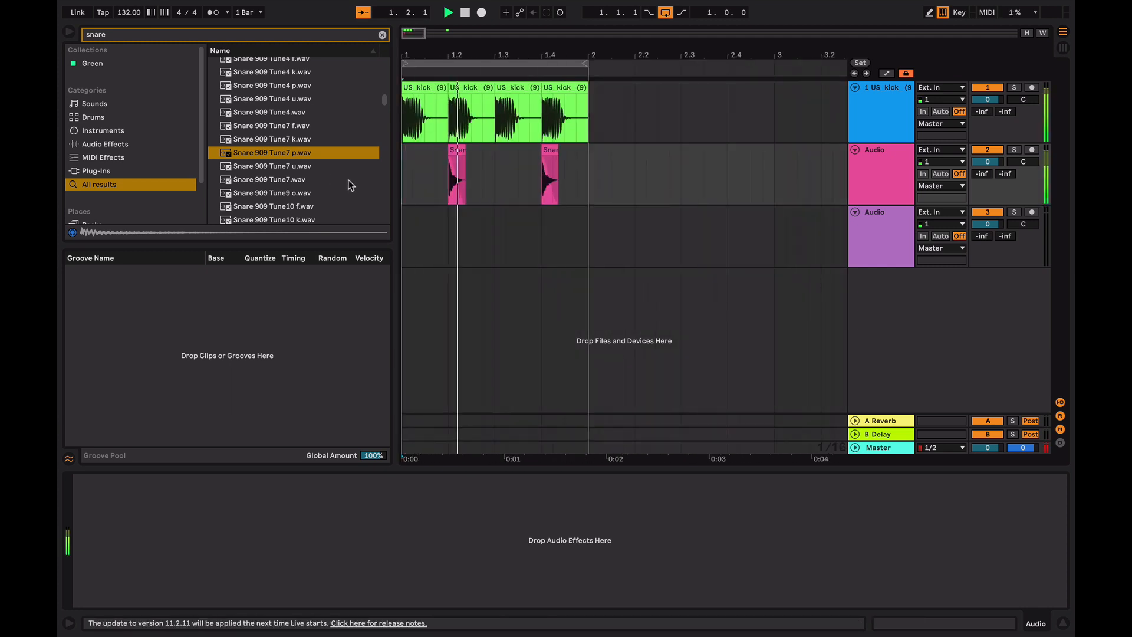
shift+click(591, 161)
key(plus)
key(plus)
key(space)
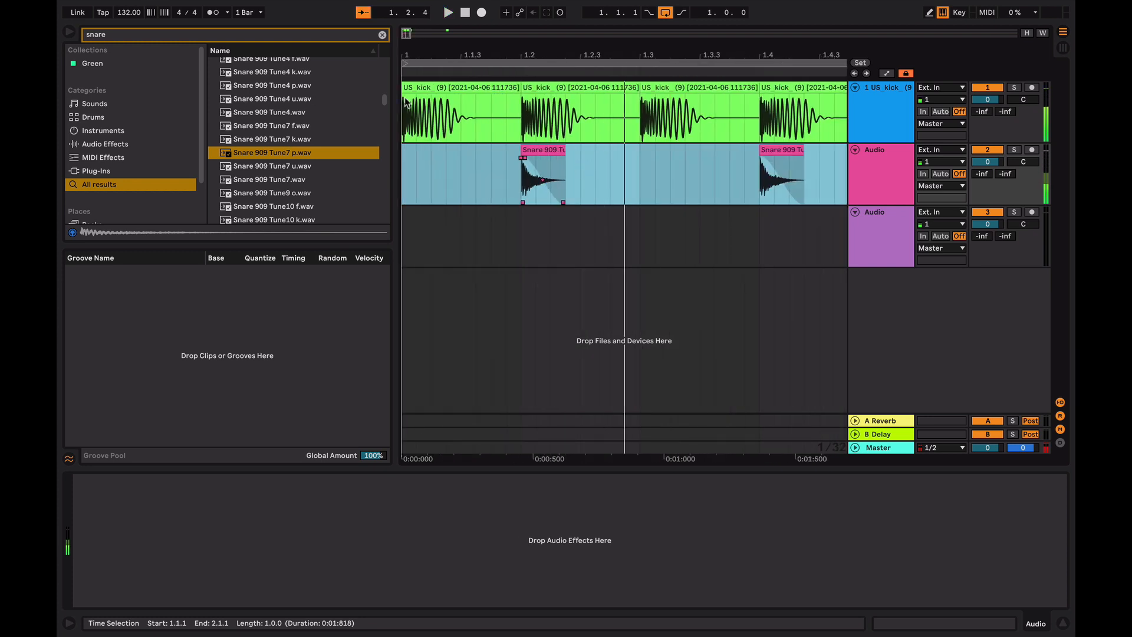
Step: Search the browser for "maraca" and place Maracas 808.wav on the third track at the offbeat 1.1.3
key(super+a)
click(309, 38)
text(mar)
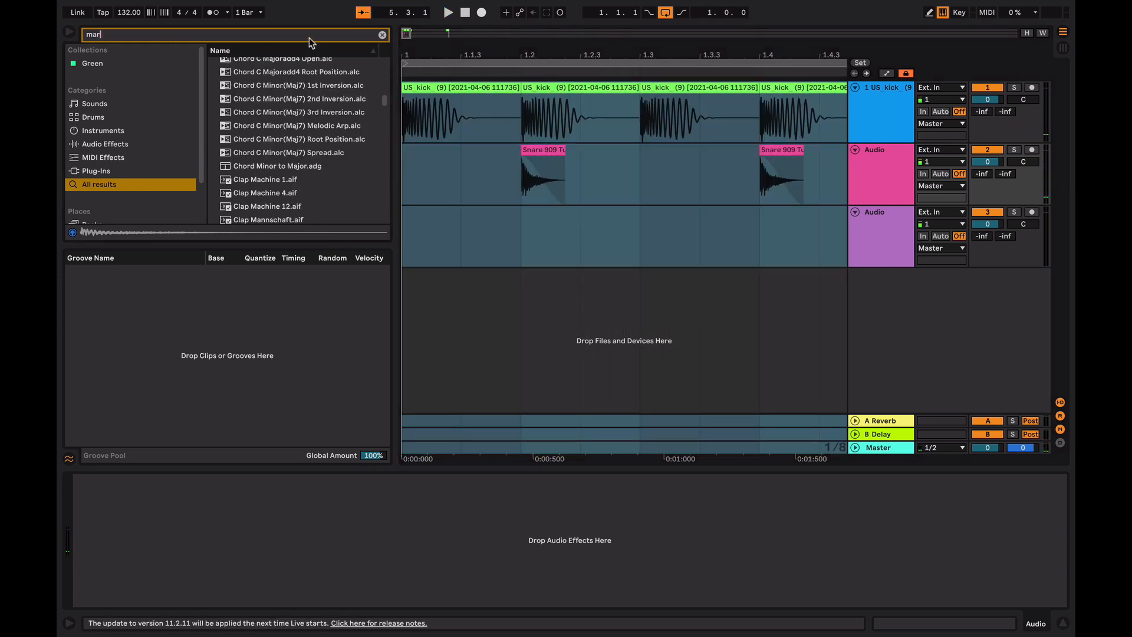
text(aca)
drag(263, 63, 472, 243)
Step: Duplicate the one-beat maraca section three times so bar 1 has a maraca on every offbeat
key(minus)
key(ctrl+d)
key(ctrl+d)
key(ctrl+d)
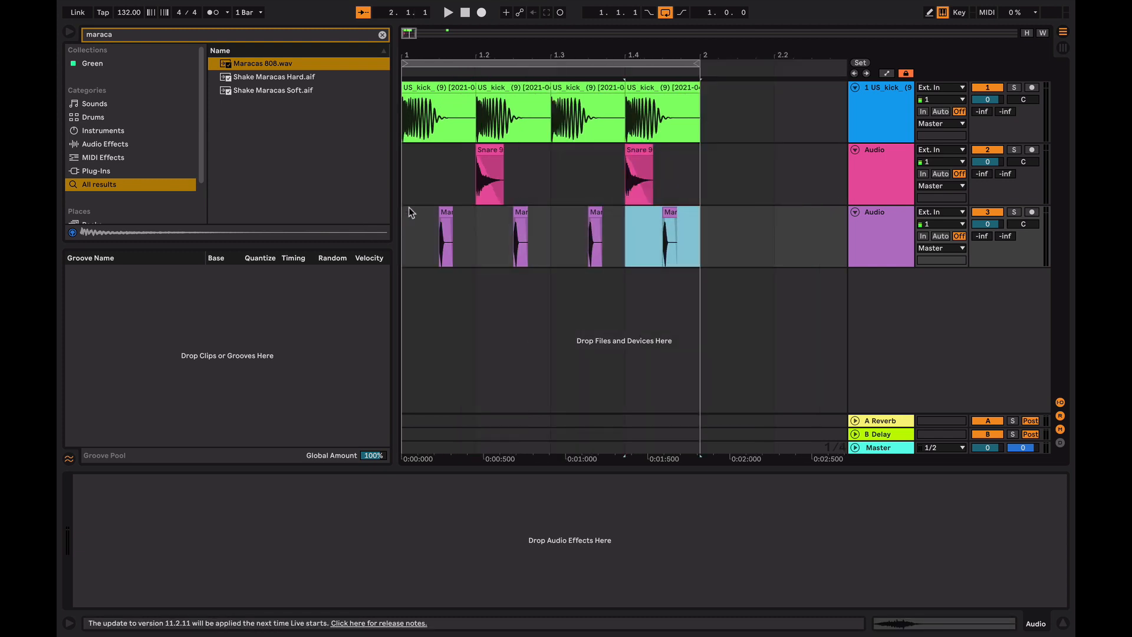
click(409, 211)
key(plus)
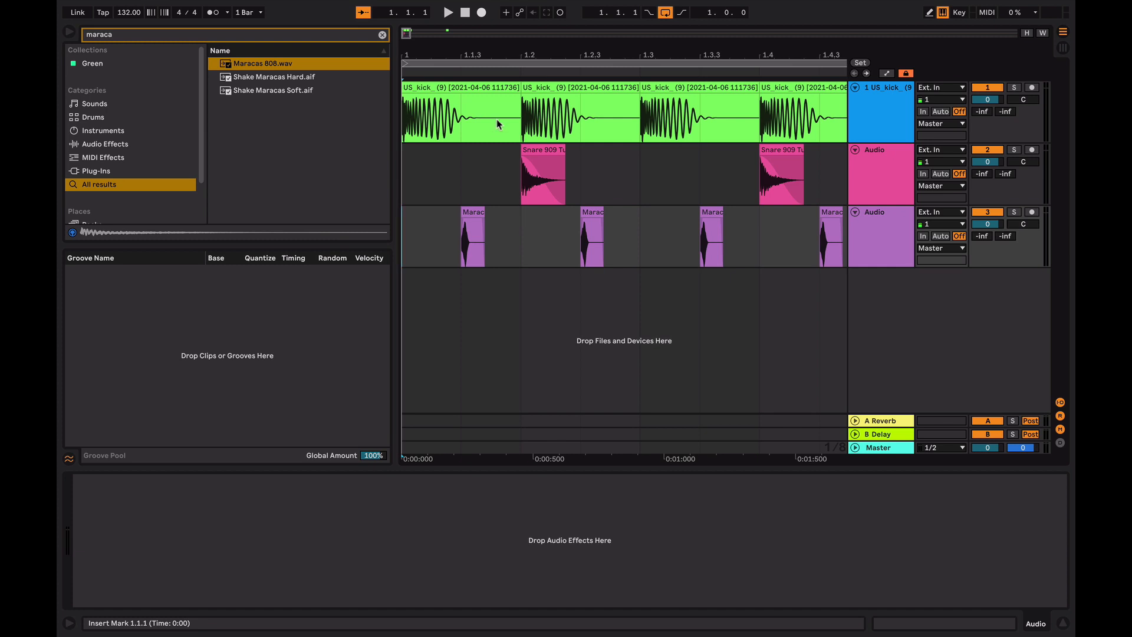
Step: Examine the subdivisions of the first beat on the snare track with the grid refined to 1/128
drag(504, 159, 404, 178)
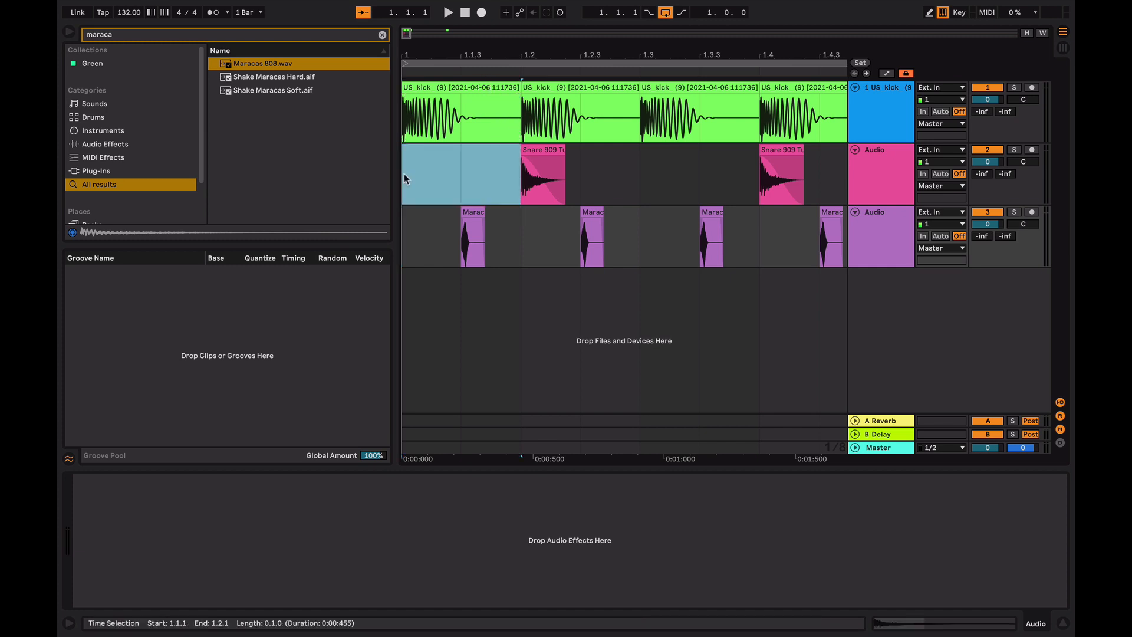
click(448, 175)
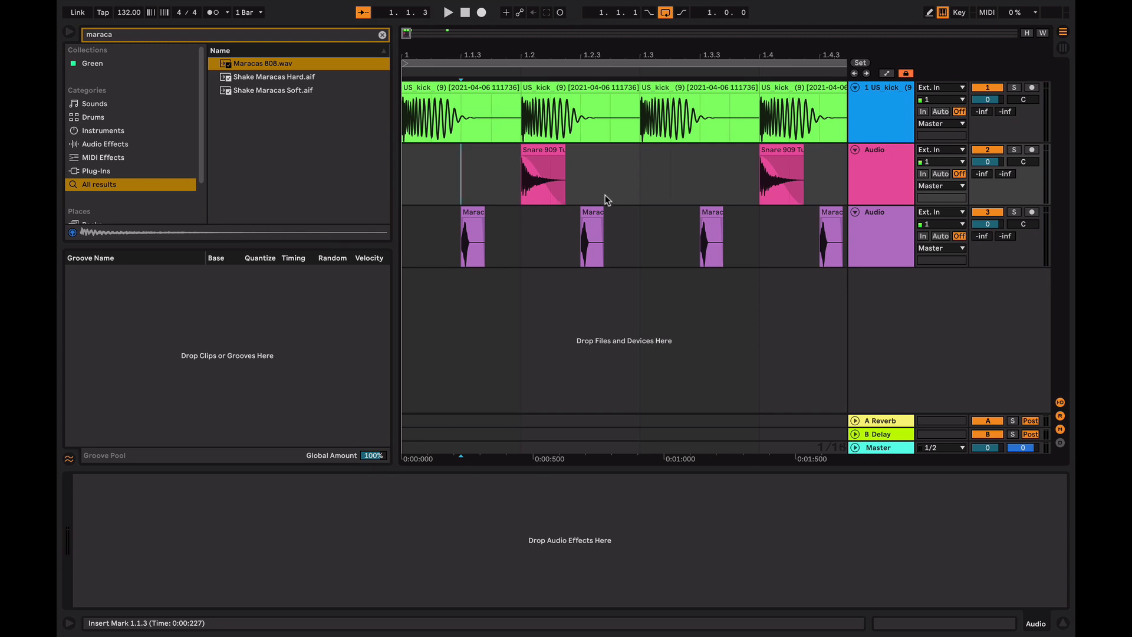
key(super+2)
key(super+2)
key(super+2)
key(Right)
key(plus)
key(plus)
scroll(461, 192, left, 3)
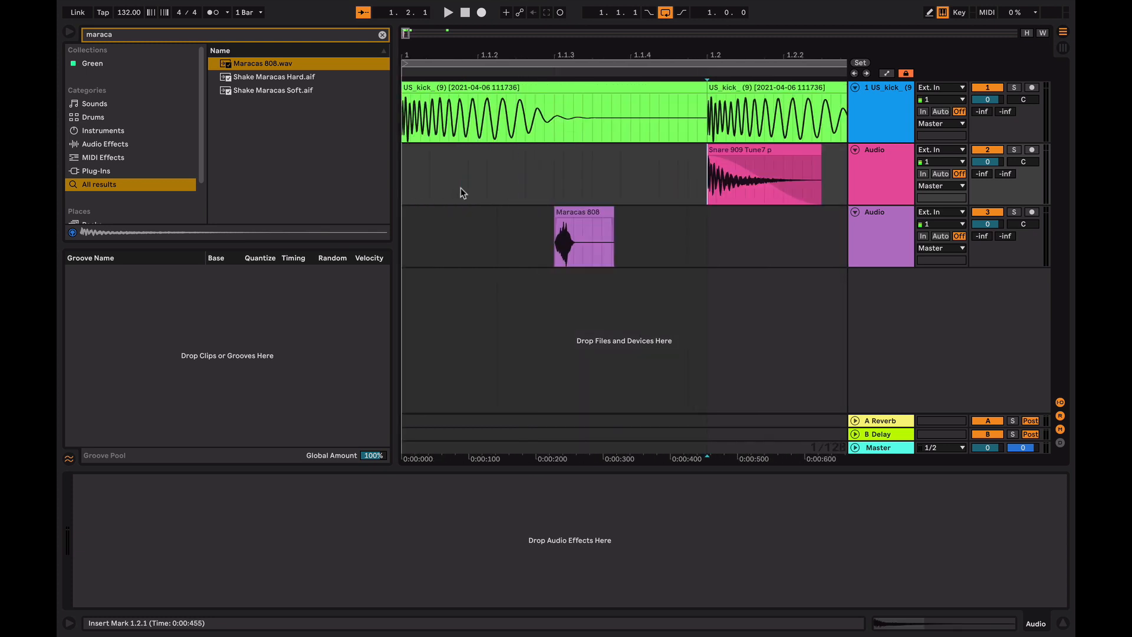
mouse_move(469, 179)
mouse_down()
mouse_move(479, 174)
mouse_move(464, 173)
mouse_up()
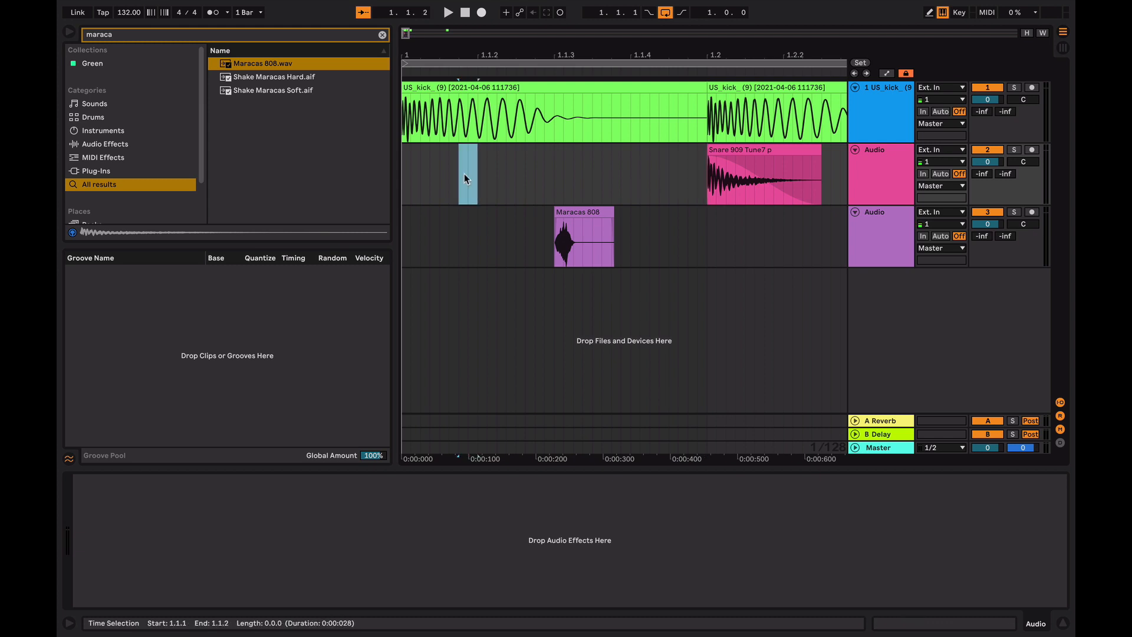
click(465, 179)
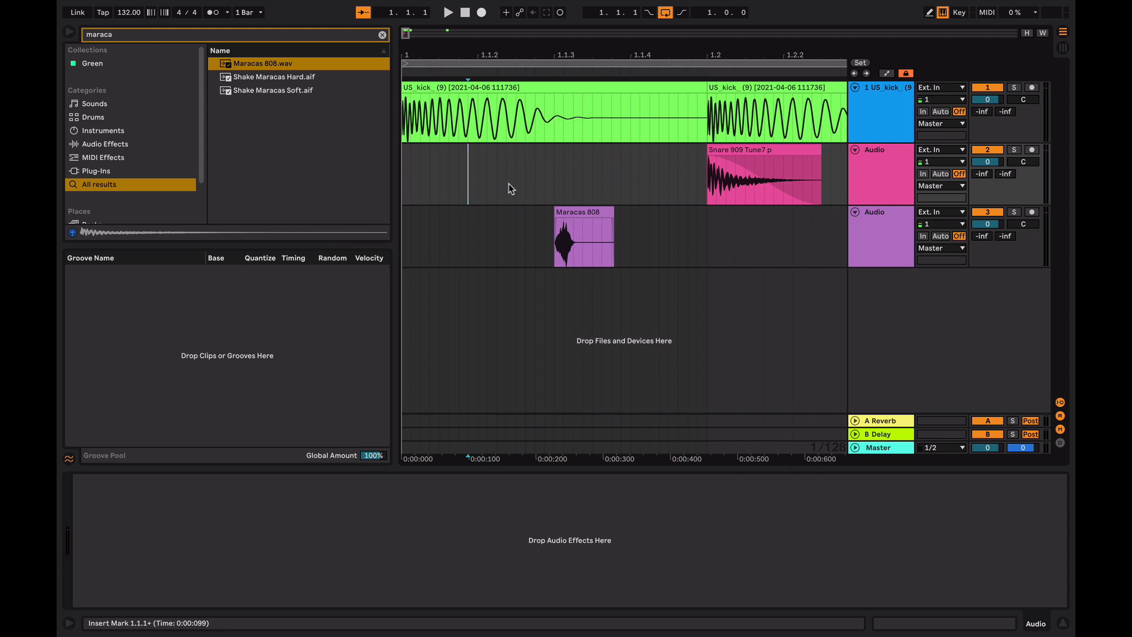
Step: Set the grid to 1/16 and examine the sixteenth-note positions of the first beat around the maraca clip
click(479, 172)
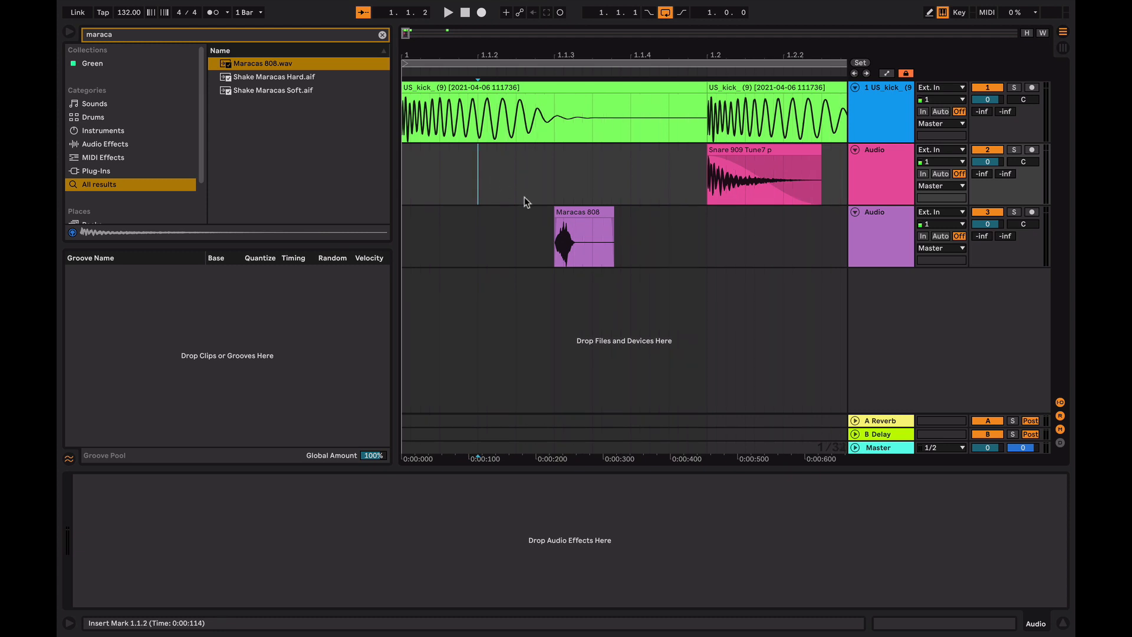
key(super+2)
key(super+1)
click(523, 178)
drag(561, 176, 603, 178)
drag(603, 226, 547, 223)
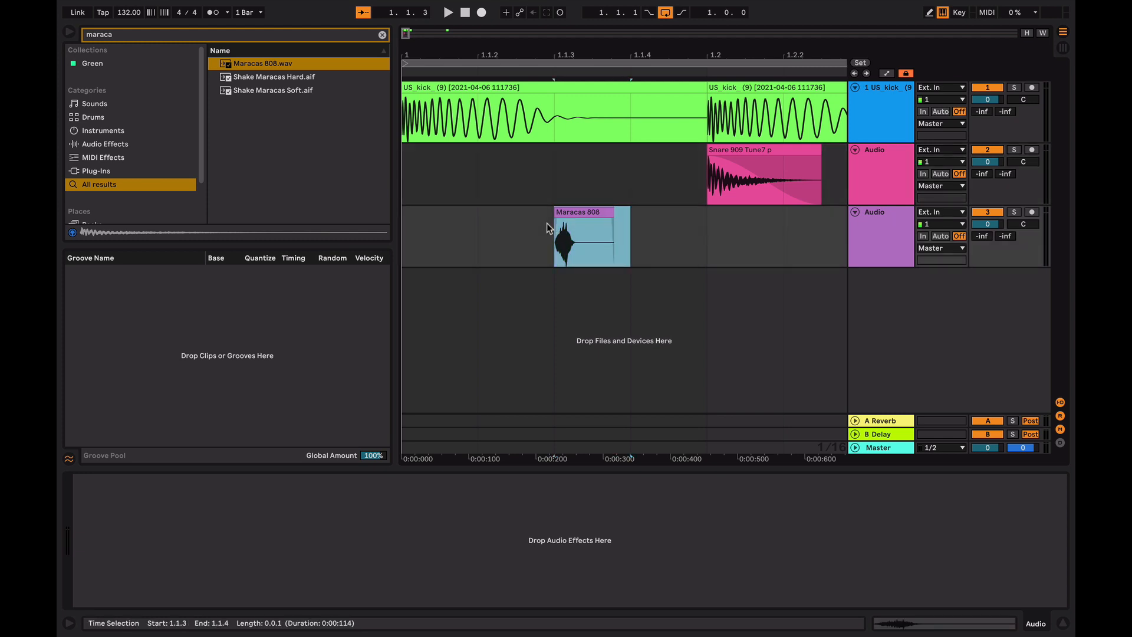
click(569, 222)
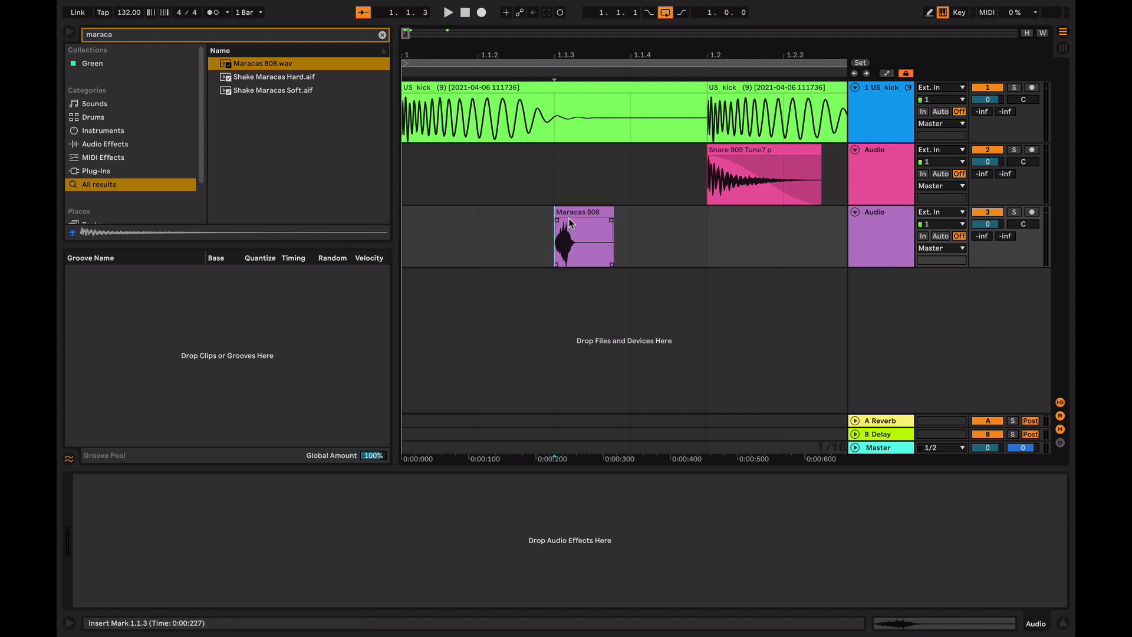
click(569, 196)
drag(424, 173, 741, 169)
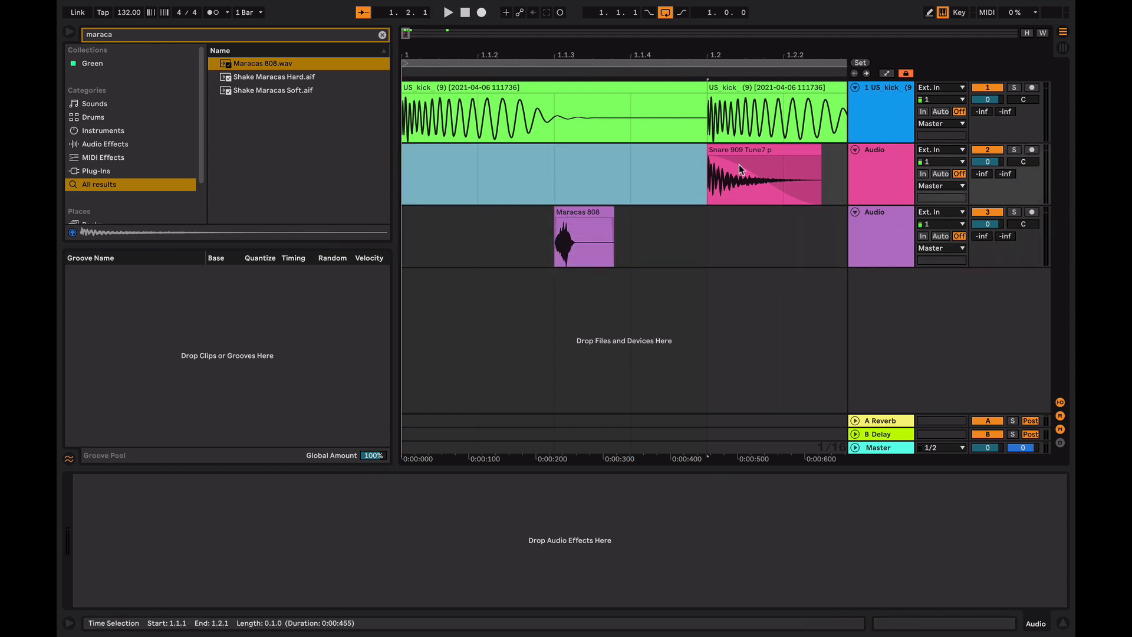
click(440, 186)
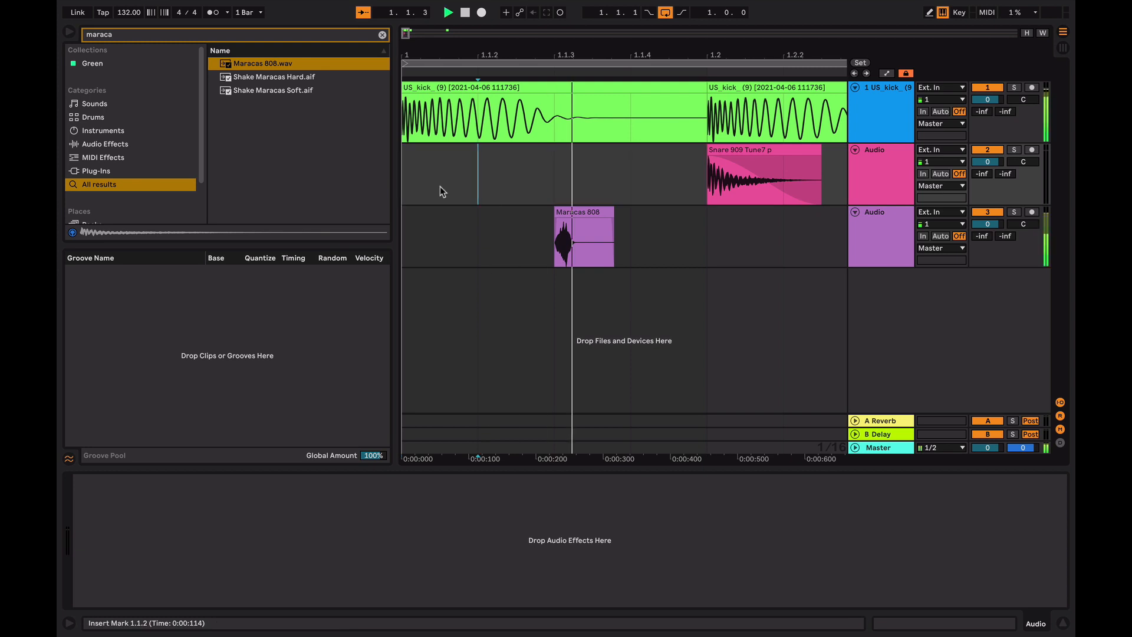
Step: Play back the one-bar loop of kick, snare and maraca and review the whole bar
key(space)
key(minus)
key(minus)
key(minus)
key(space)
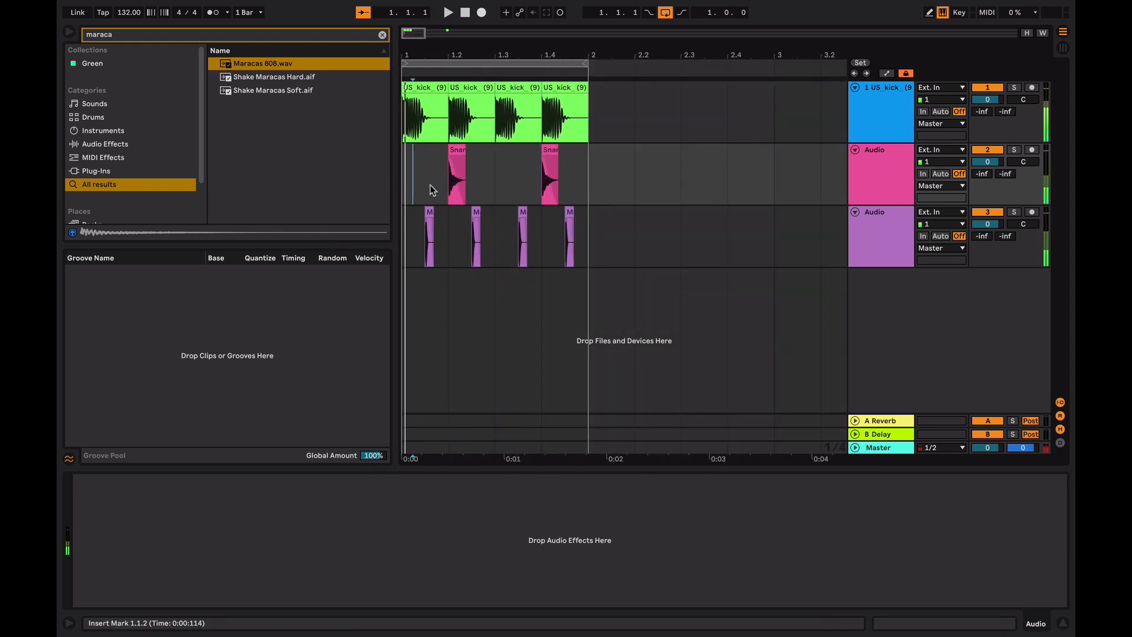
click(432, 184)
key(plus)
key(plus)
key(plus)
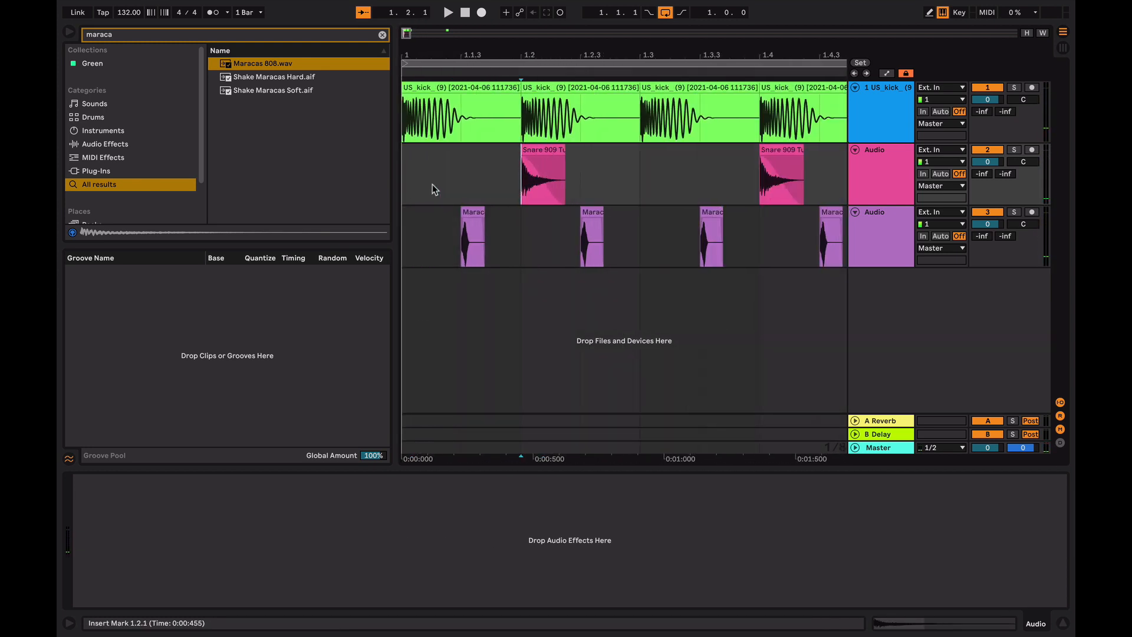
key(minus)
key(minus)
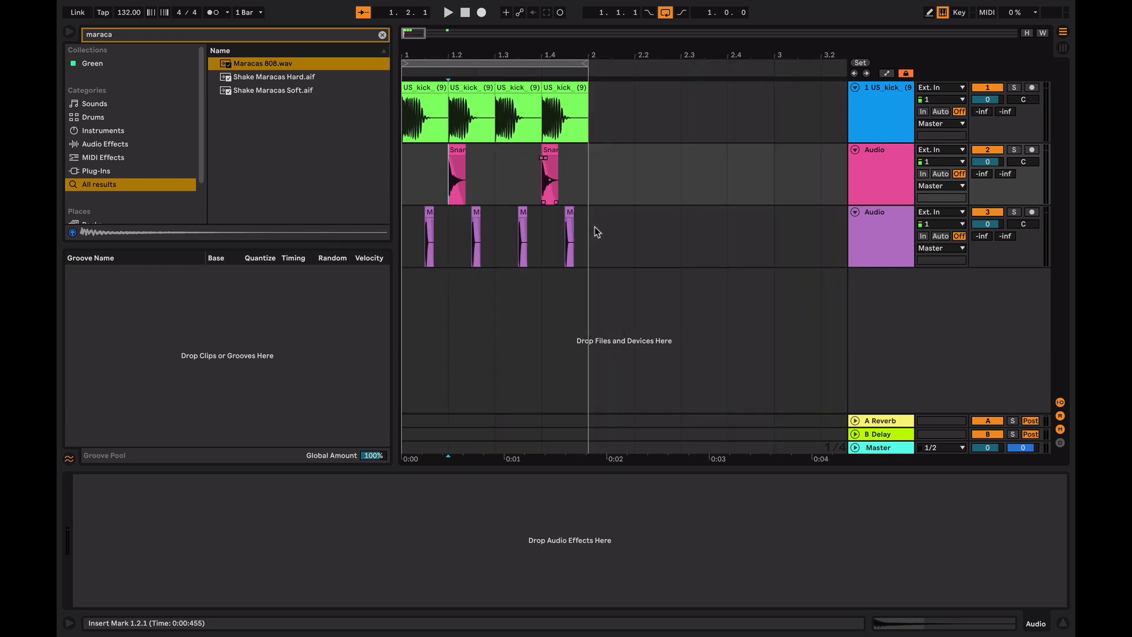
Step: Select bar 1 across all three tracks and duplicate it seven times to build an eight-bar drum pattern
click(591, 233)
key(super+a)
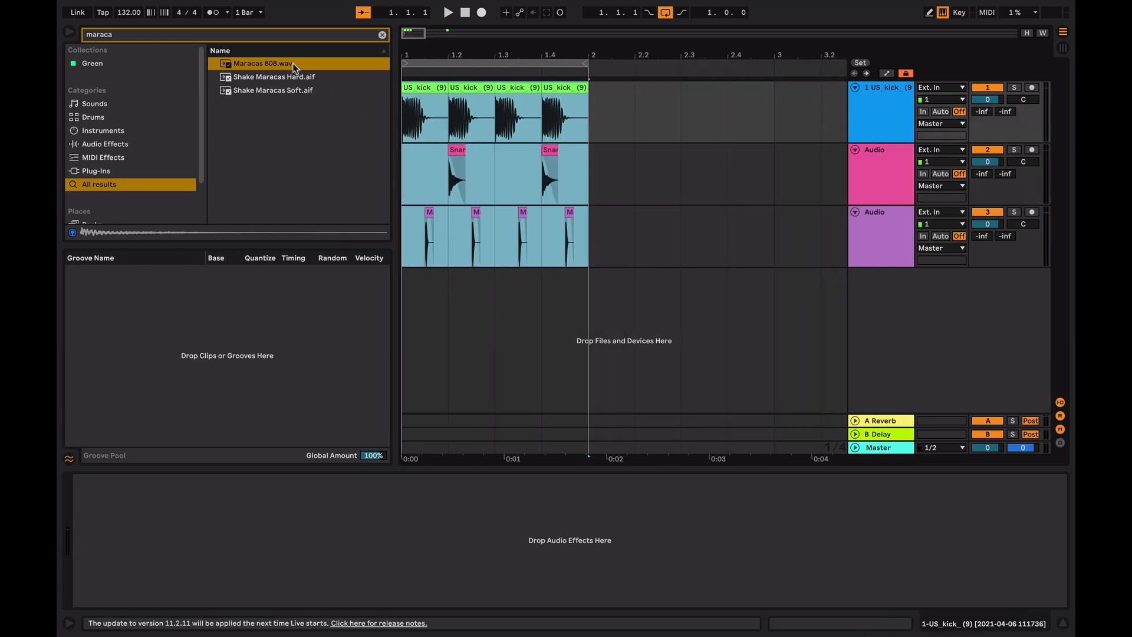
key(ctrl+d)
key(ctrl+d)
key(ctrl+d)
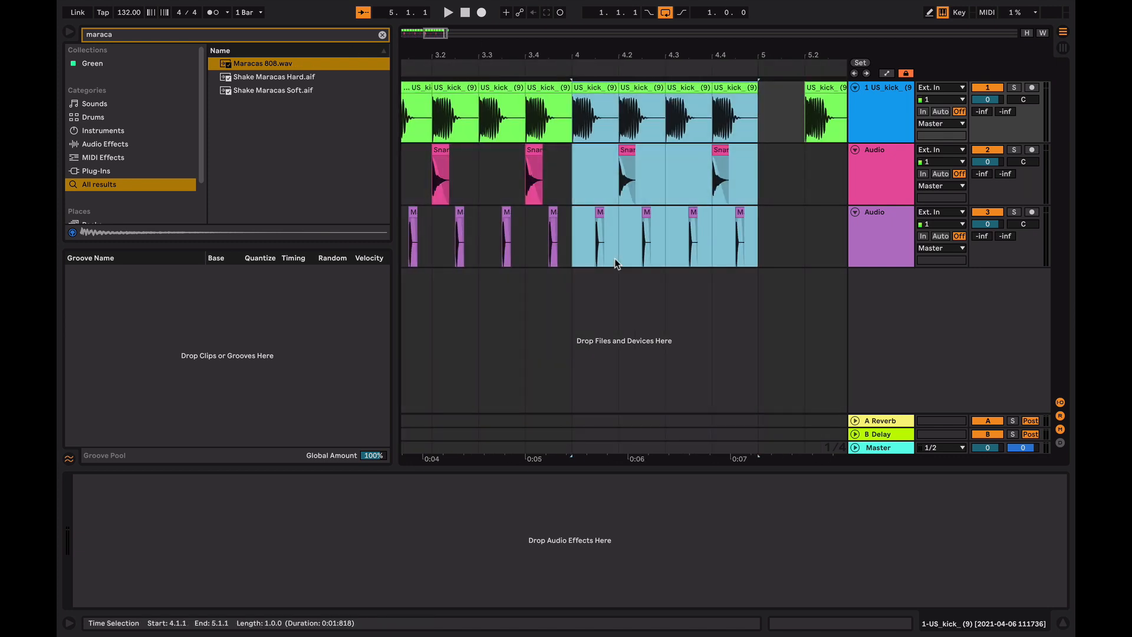
key(minus)
key(super+d)
key(super+d)
key(super+d)
key(super+d)
click(611, 237)
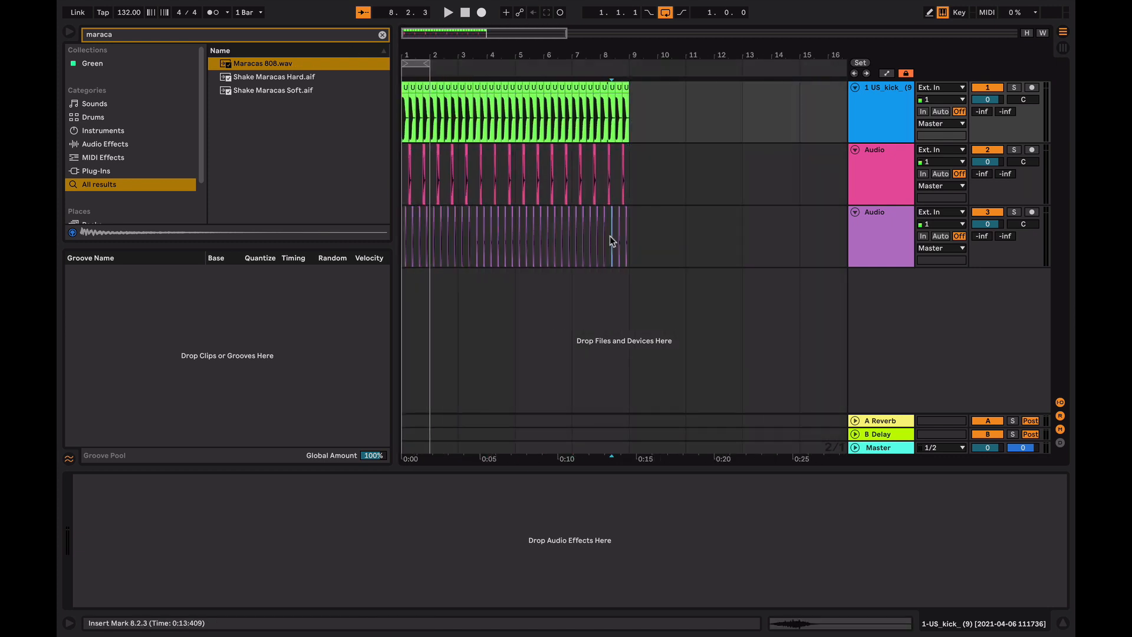
Step: Duplicate the last snare clip of bar 8 from 8.4.1 to 8.4.3 on the 1/16 grid
key(plus)
key(plus)
key(plus)
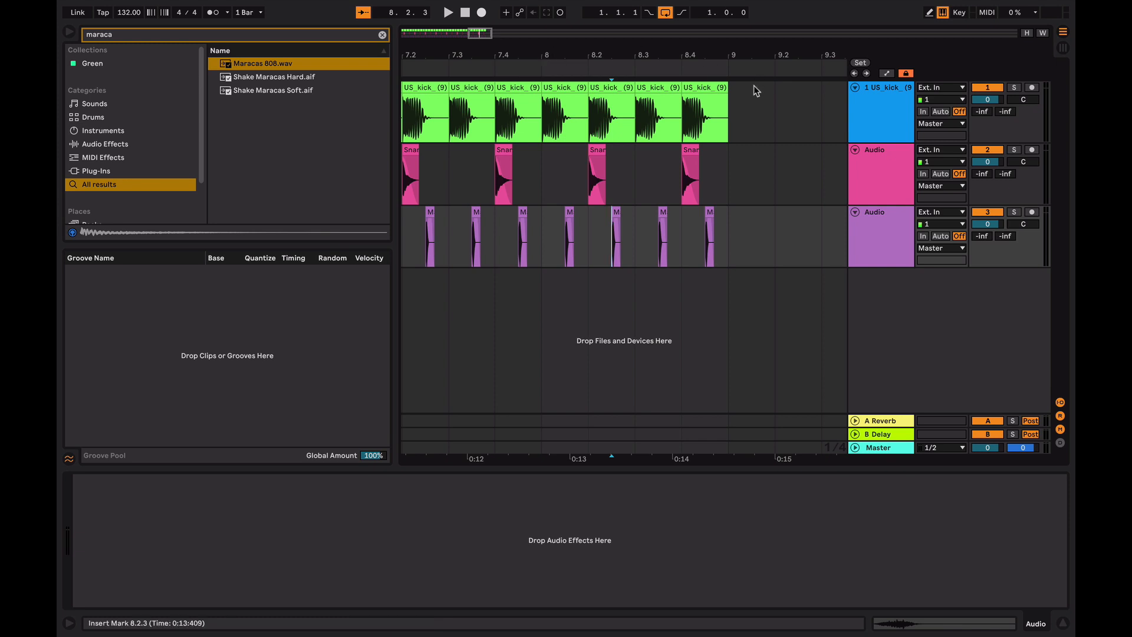
click(691, 108)
key(plus)
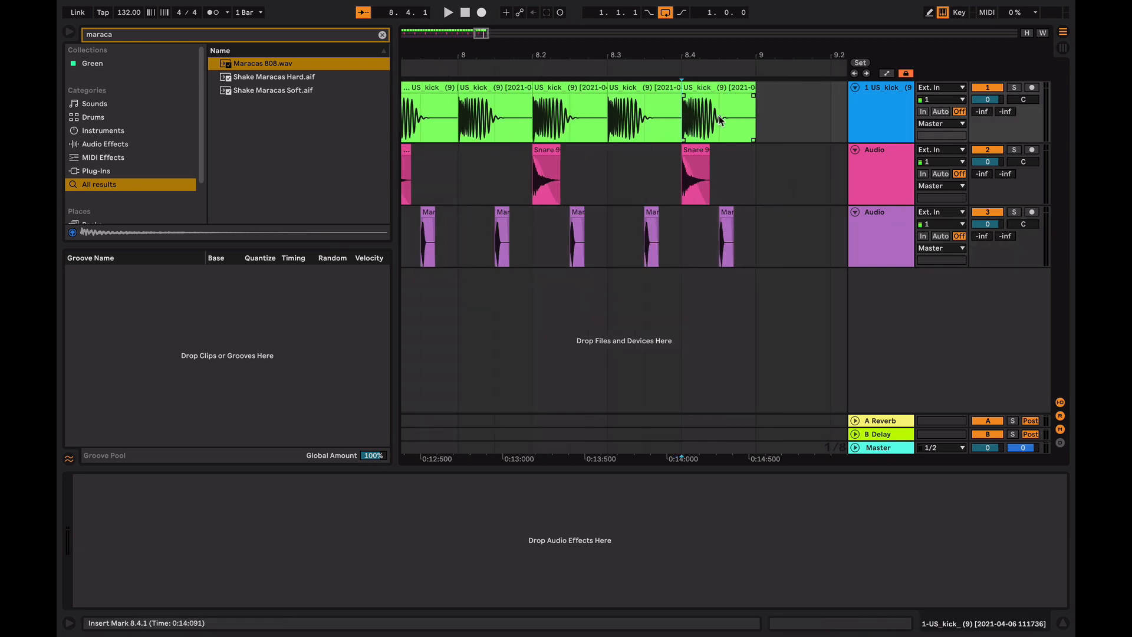
click(720, 116)
scroll(720, 116, right, 2)
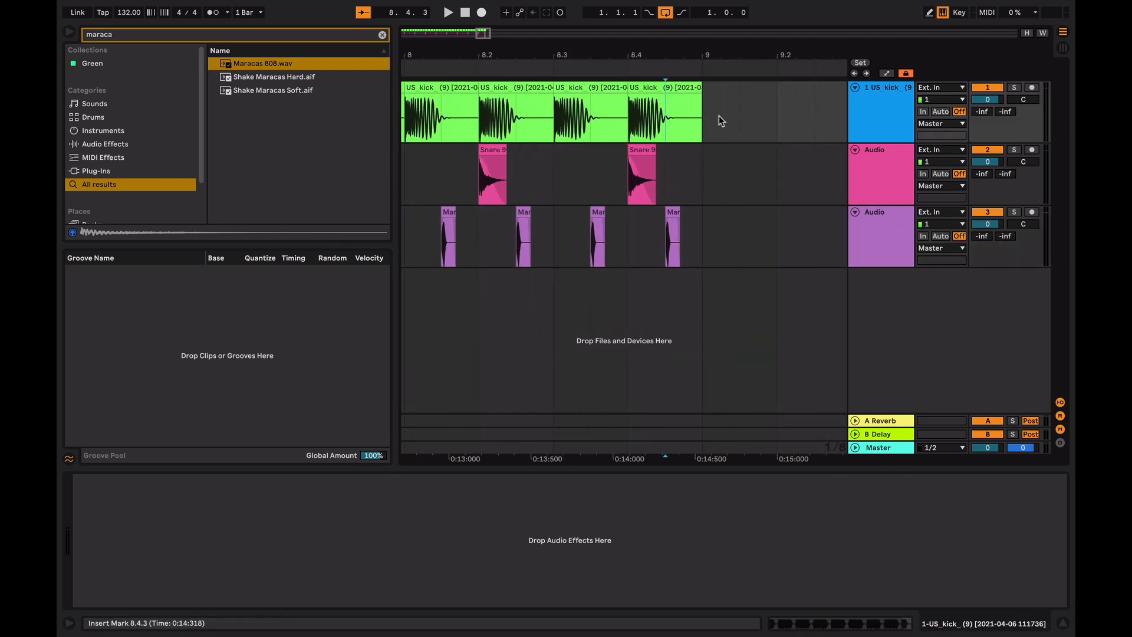
scroll(720, 116, left, 1)
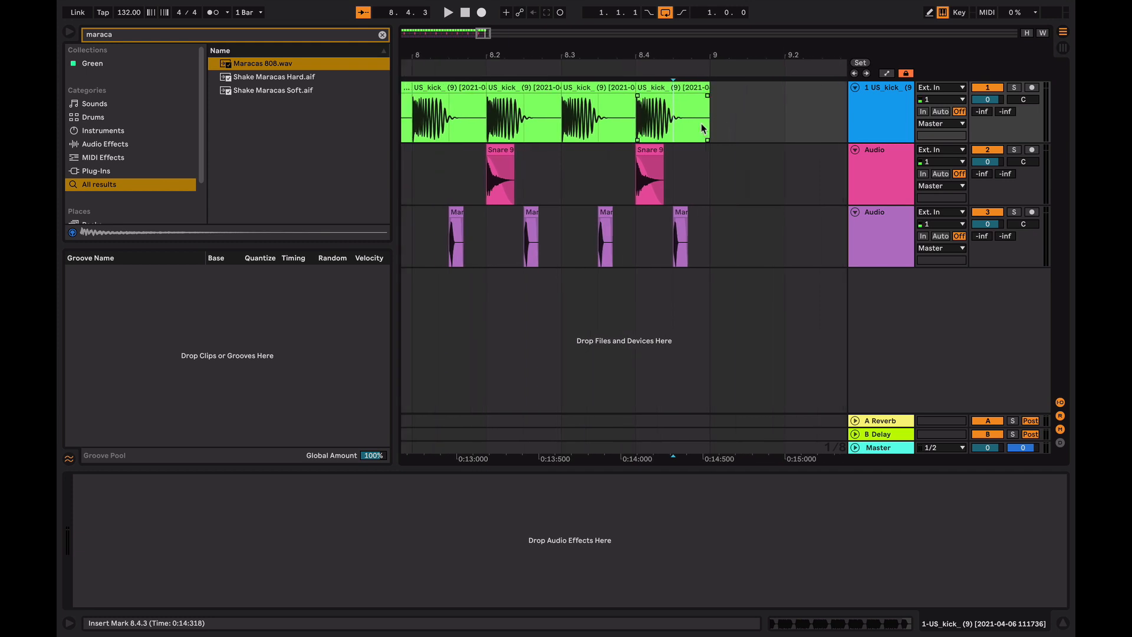
key(plus)
click(635, 171)
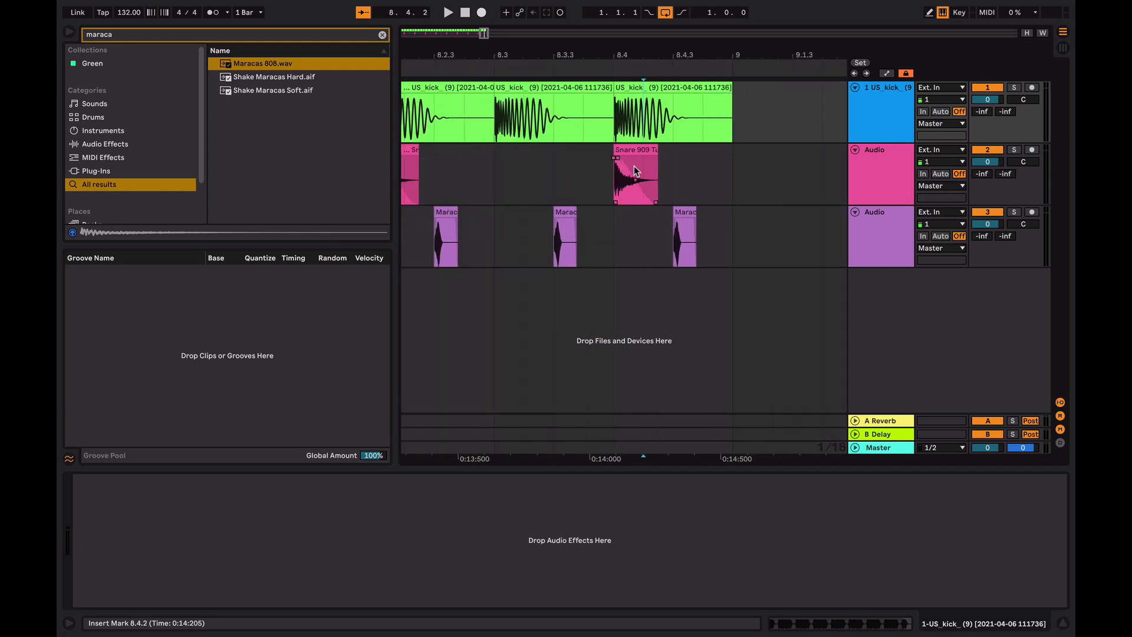
click(642, 149)
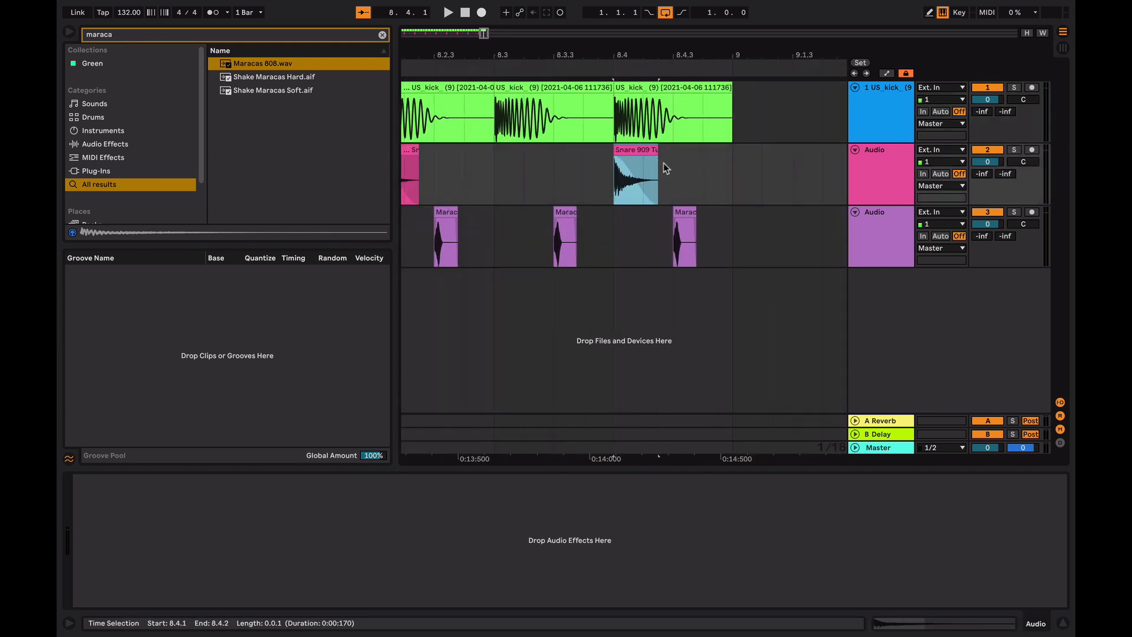
key(super+d)
key(Right)
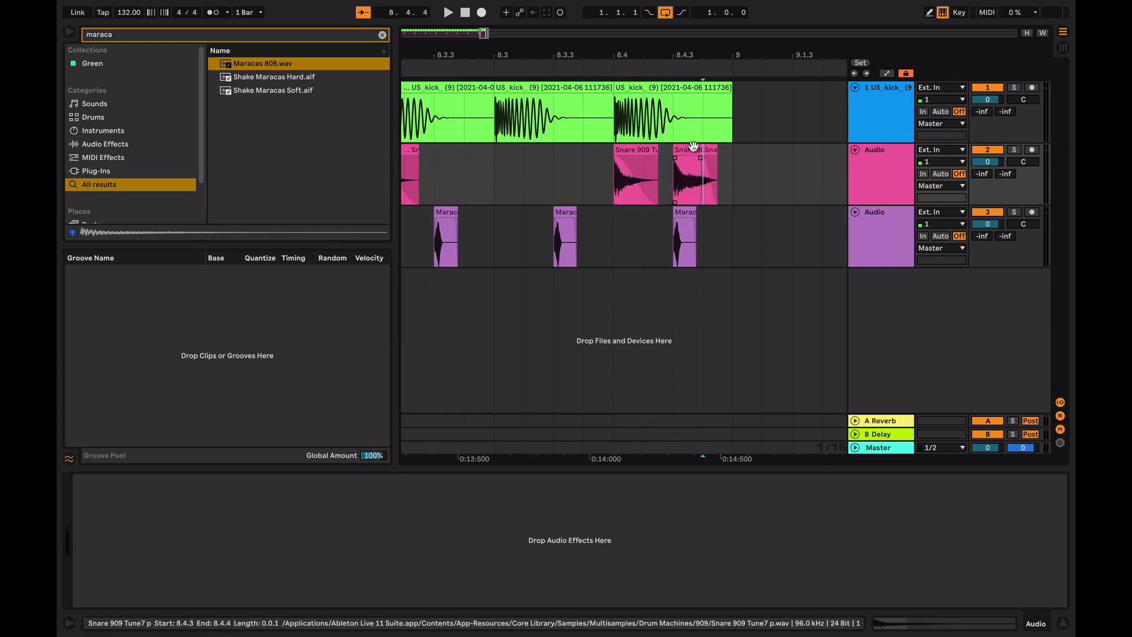
Step: Try to divide the snare clip at 8.4.3 on the 8.4.4 grid line
key(super+d)
click(698, 181)
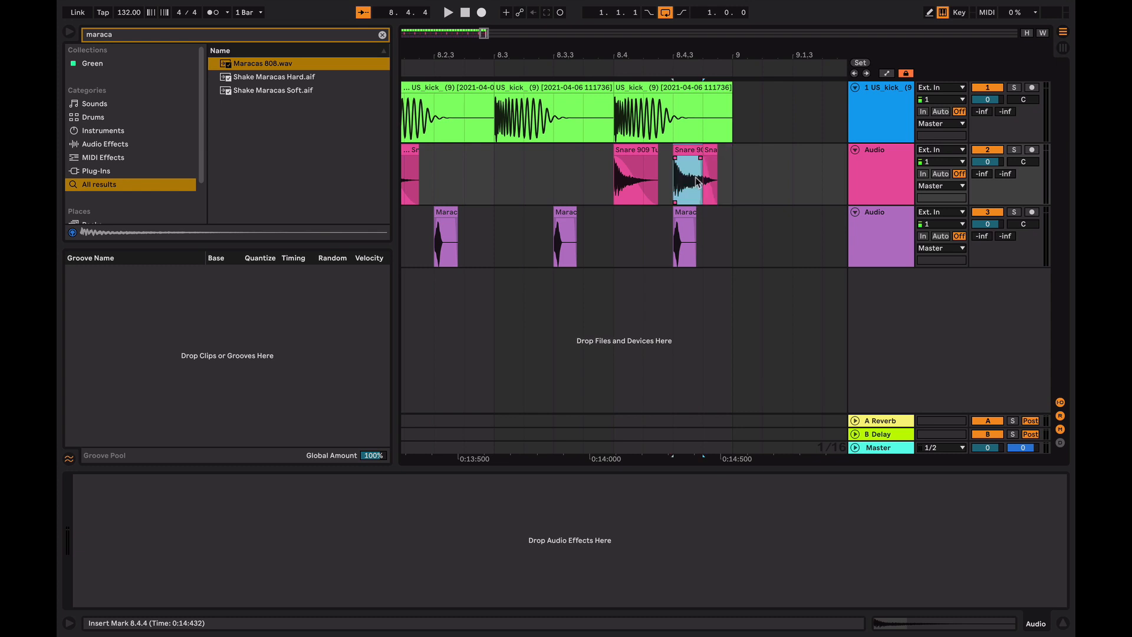
key(super+z)
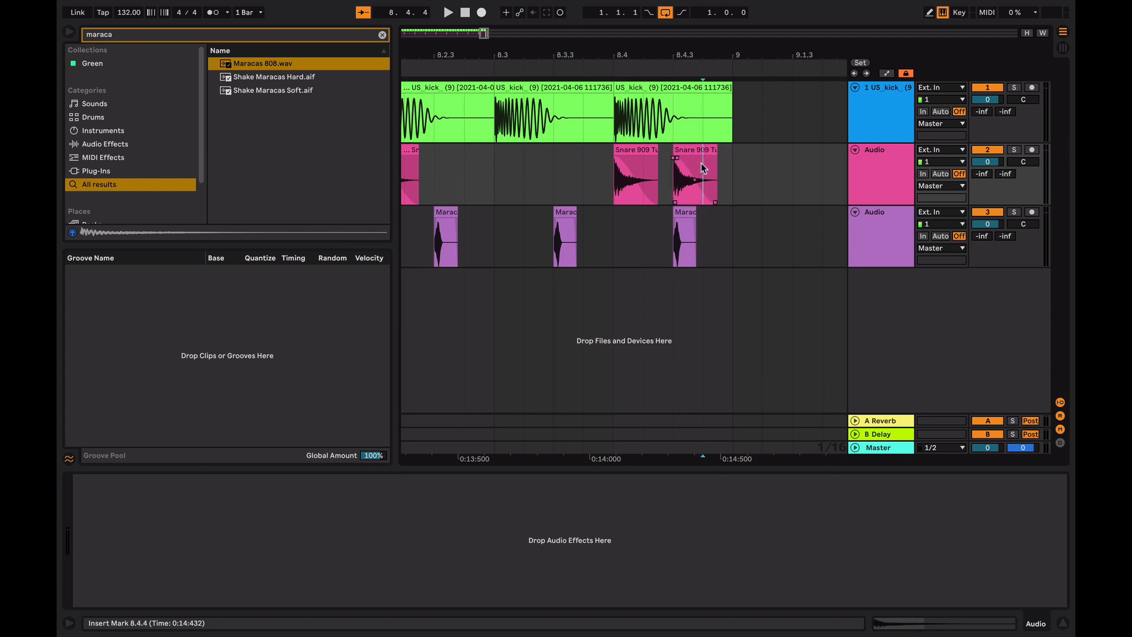
key(super+shift+z)
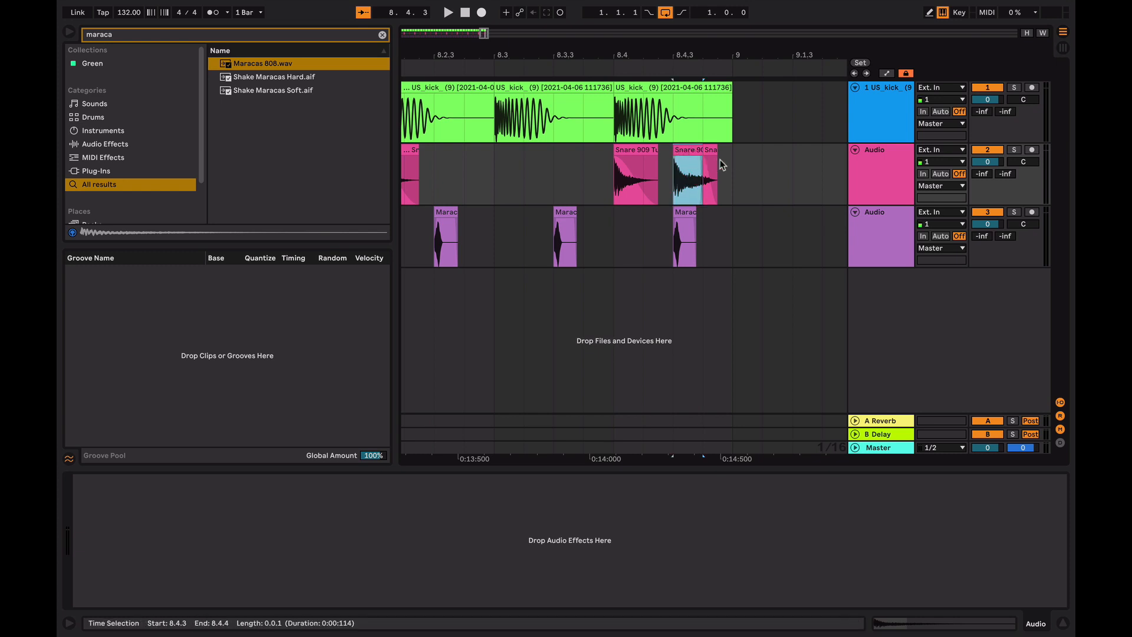
Step: Consolidate the snare clip at 8.4.3 into a new clip and duplicate it to 8.4.4
drag(701, 165, 717, 164)
double_click(697, 158)
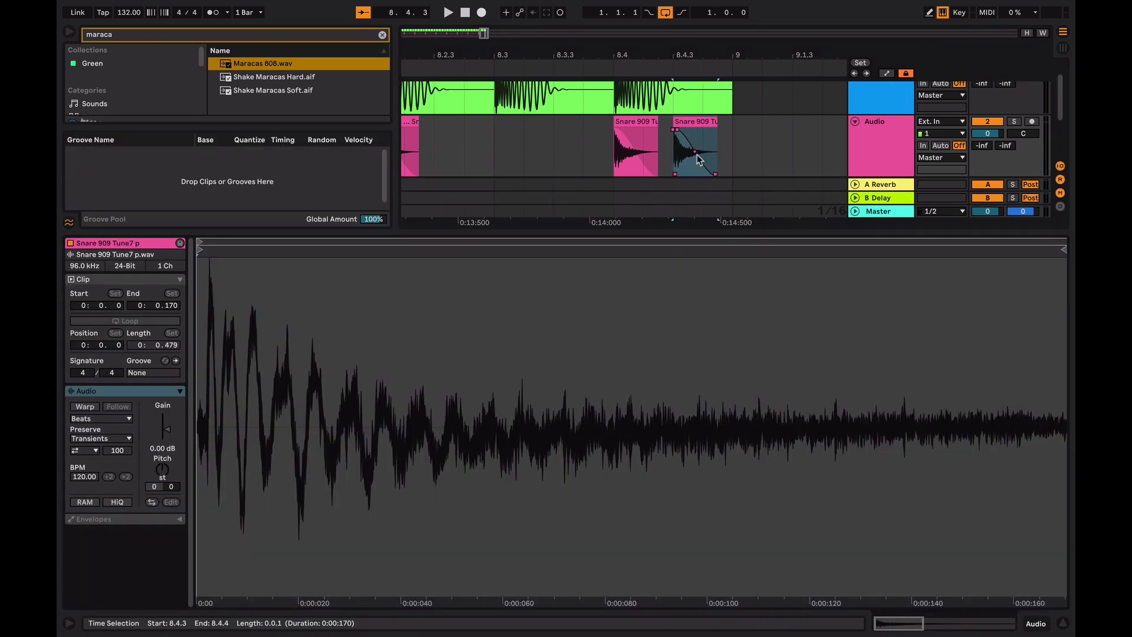
key(super+alt+l)
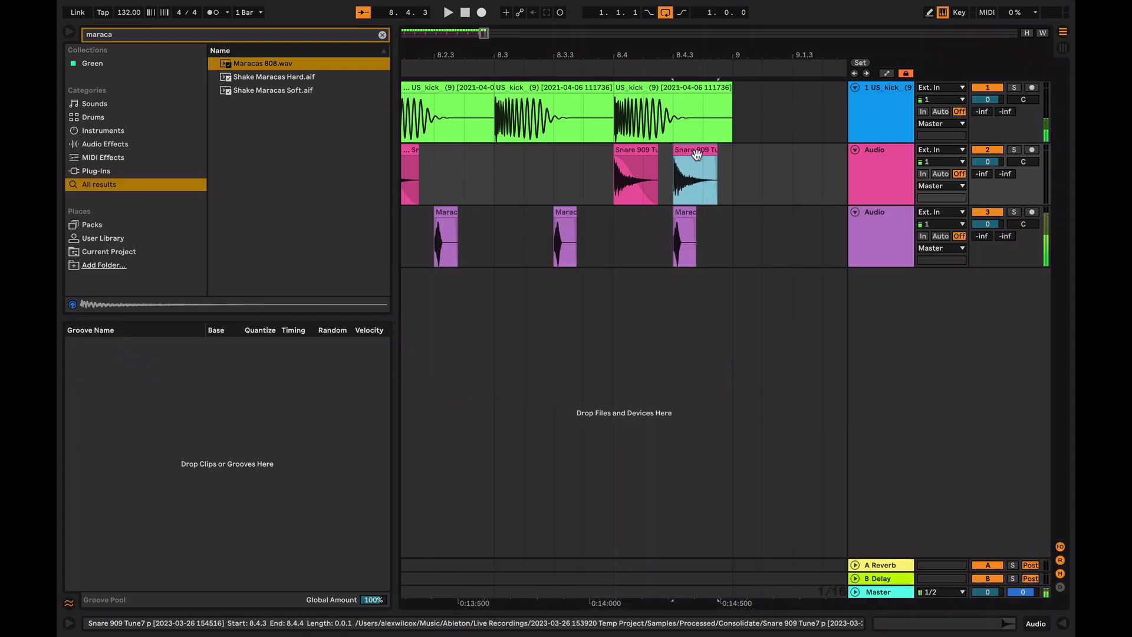
key(ctrl+d)
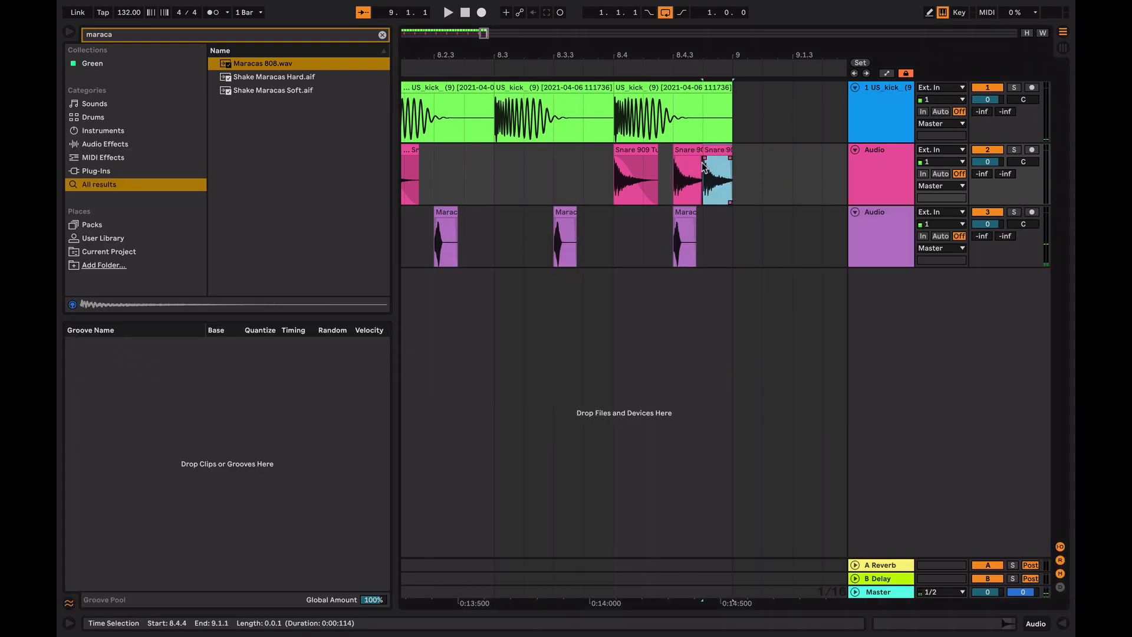
Step: Play back the end of bar 8 from 8.3.1 to hear the added snare hits
click(493, 165)
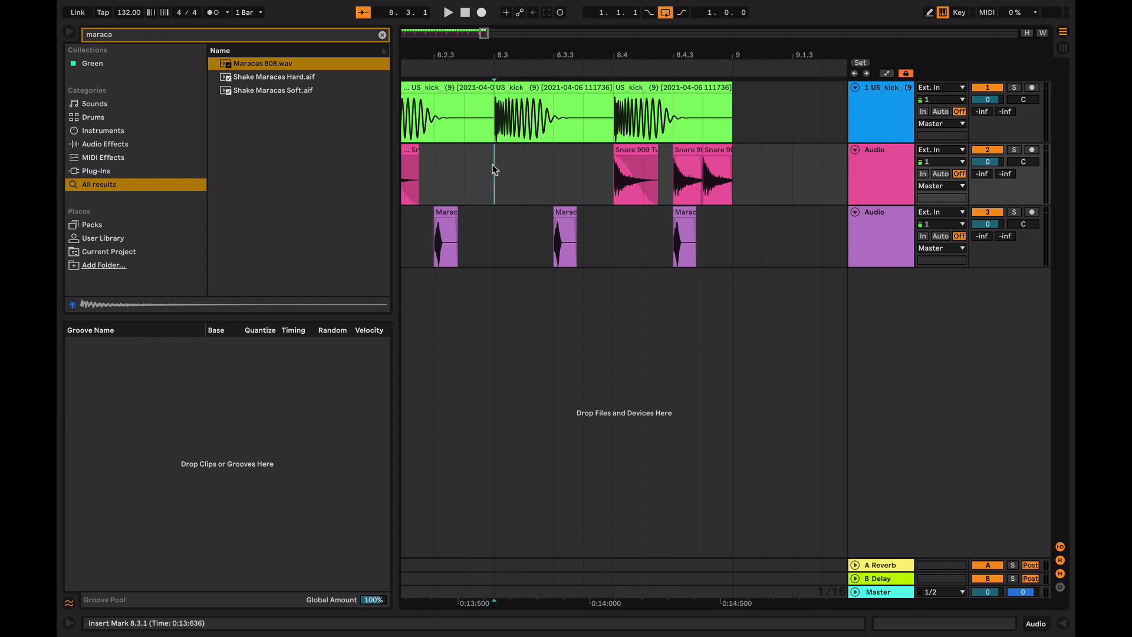
key(space)
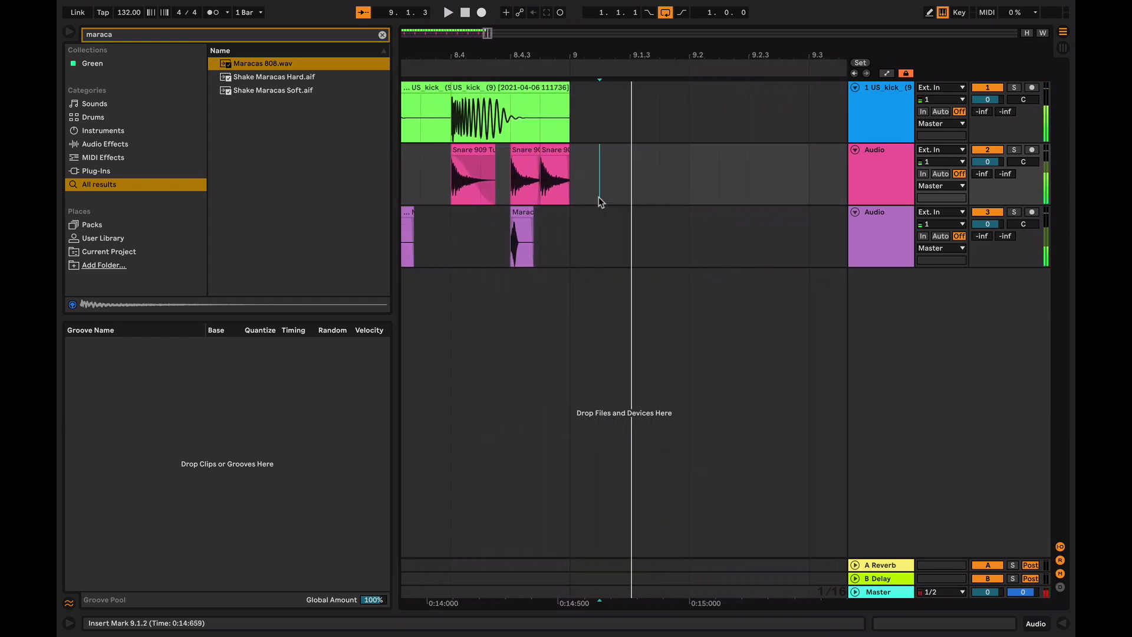
click(599, 197)
key(space)
Step: Consolidate the maraca from 8.4.3 to 8.4.4 into a sixteenth-note clip and copy it to 8.4.4 and 8.4.1
scroll(599, 201, down, 2)
click(683, 241)
scroll(678, 239, up, 5)
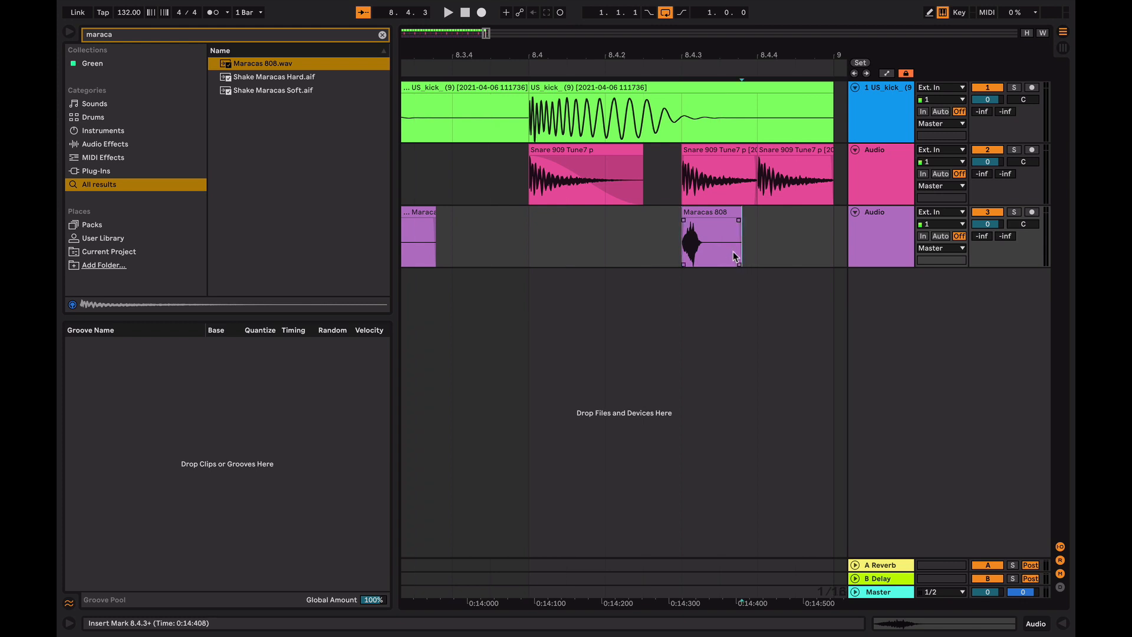
click(757, 249)
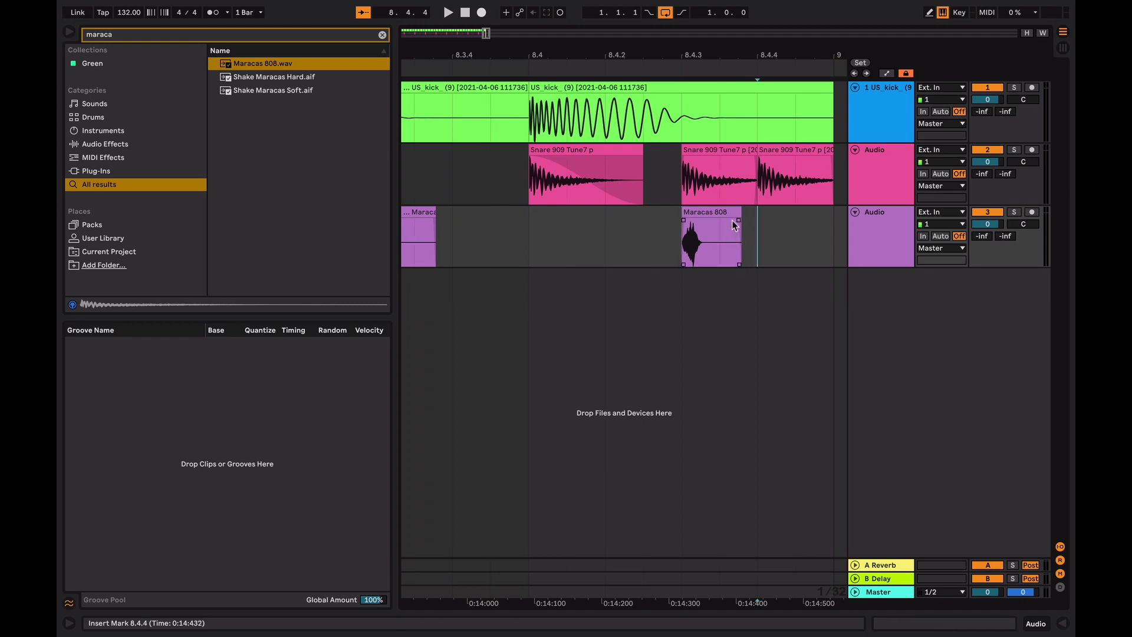
shift+click(734, 224)
key(super+j)
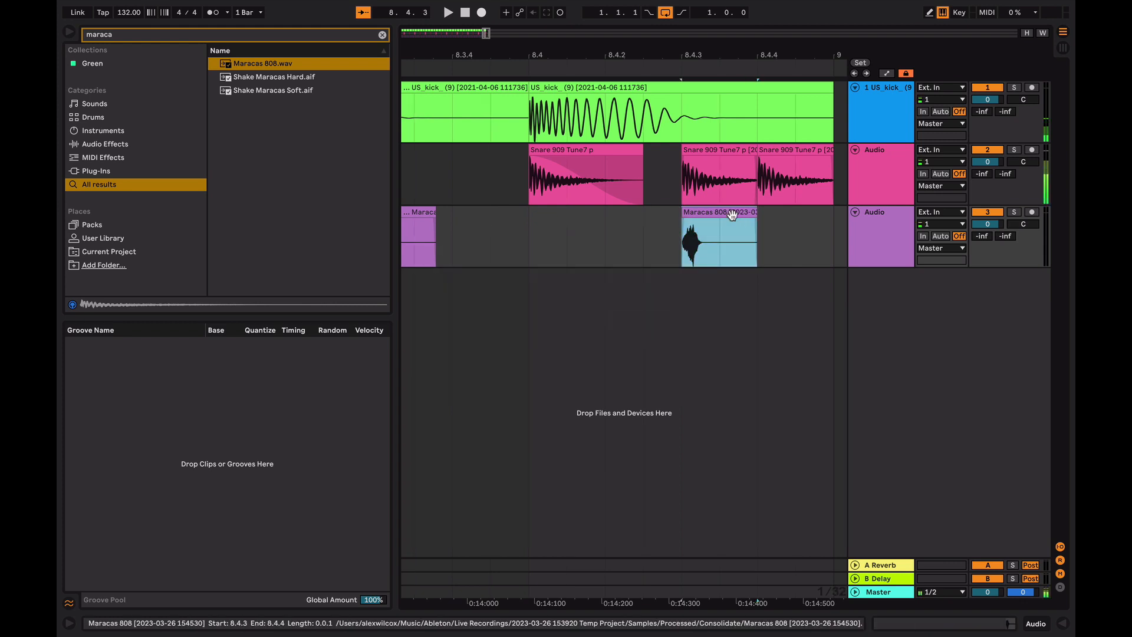
key(super+d)
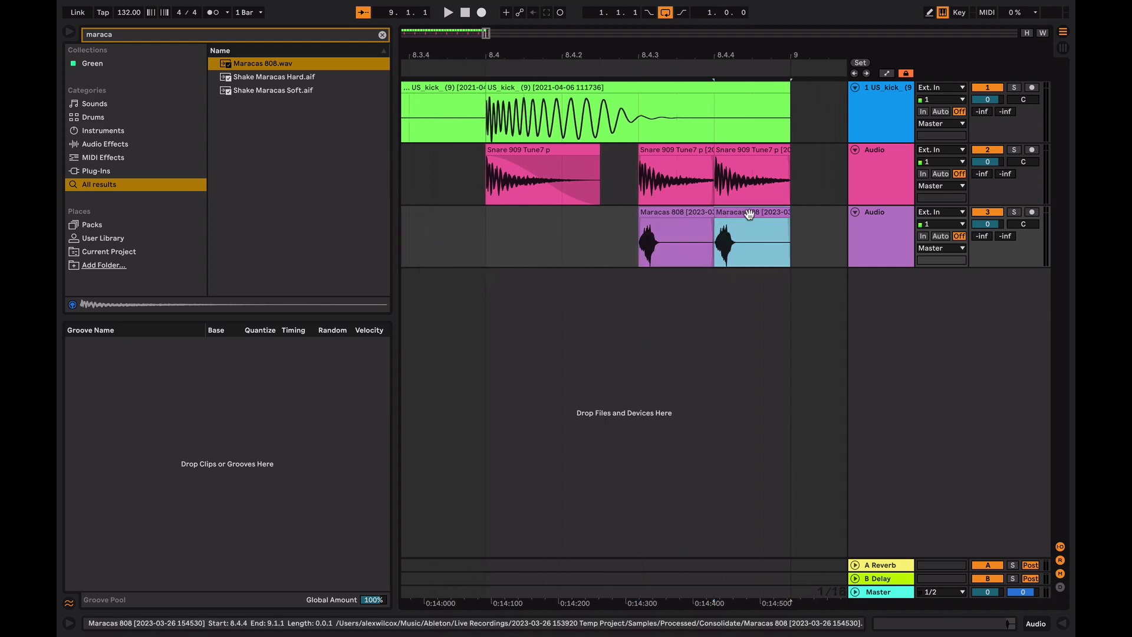
drag(749, 214, 532, 228)
Step: Play back beat 4 of bar 8 from 8.4.1 to hear the snare and maraca fill
click(450, 218)
key(space)
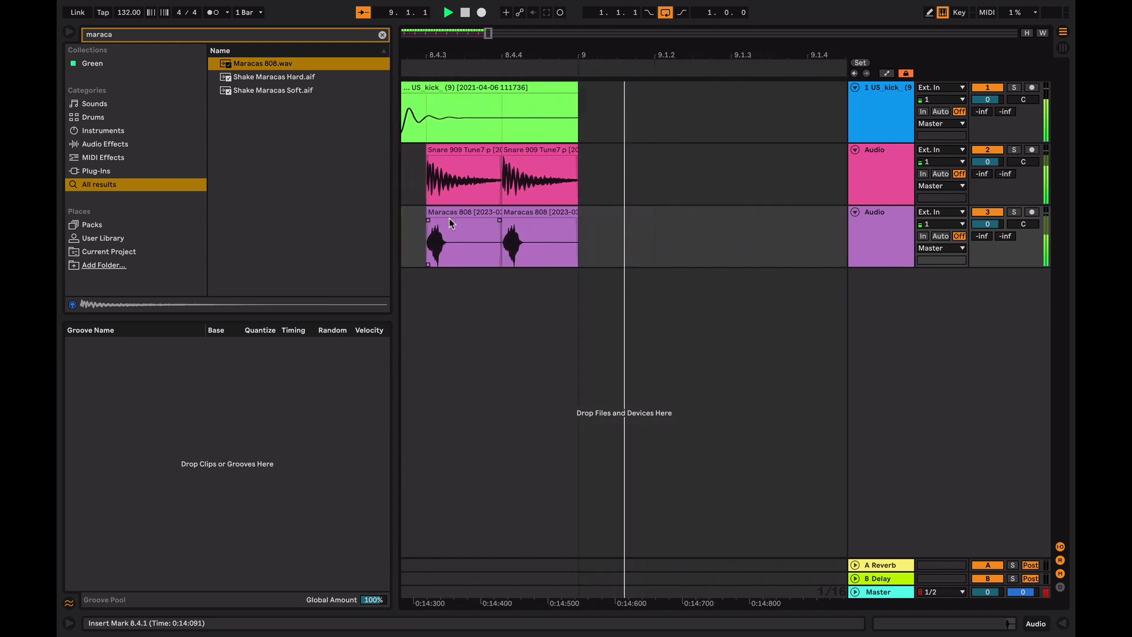
click(450, 219)
key(space)
Step: Copy the snare clip at 8.4.3 to 8.4.2 and reverse the copy
click(438, 152)
click(446, 171)
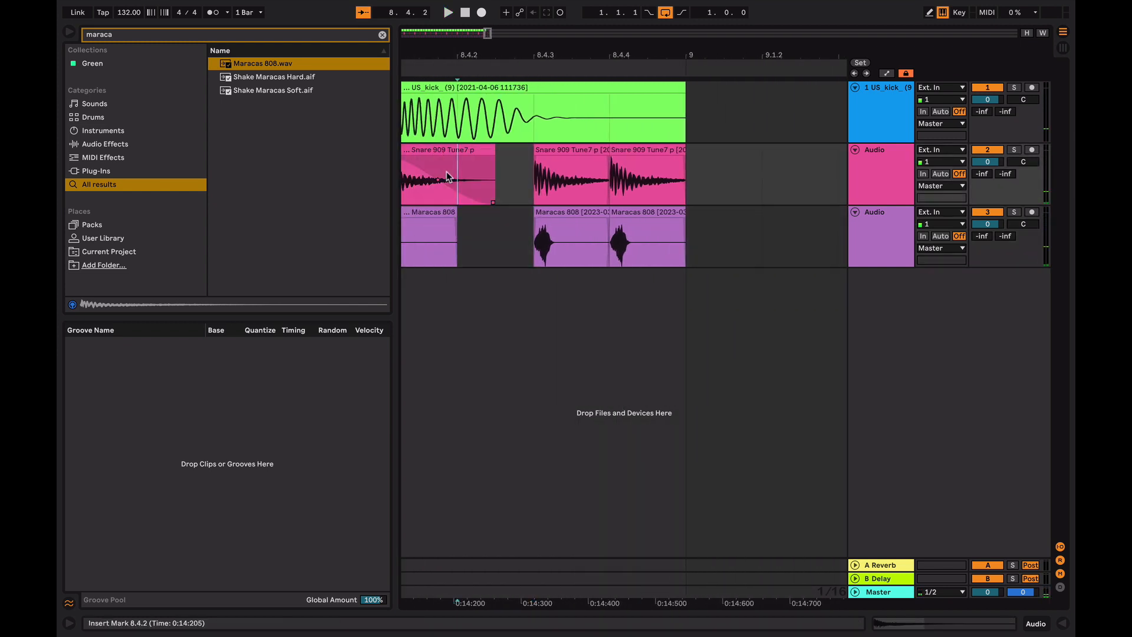
click(566, 152)
scroll(571, 150, left, 3)
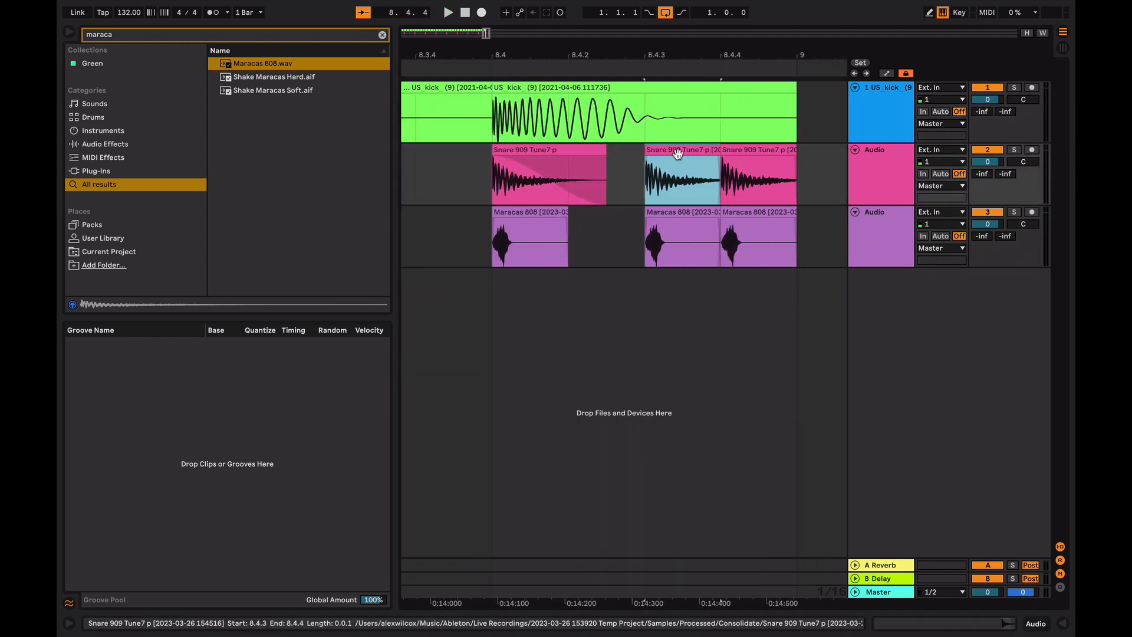
drag(677, 154, 611, 161)
key(r)
Step: Delete the snare clip at 8.4.1
click(546, 154)
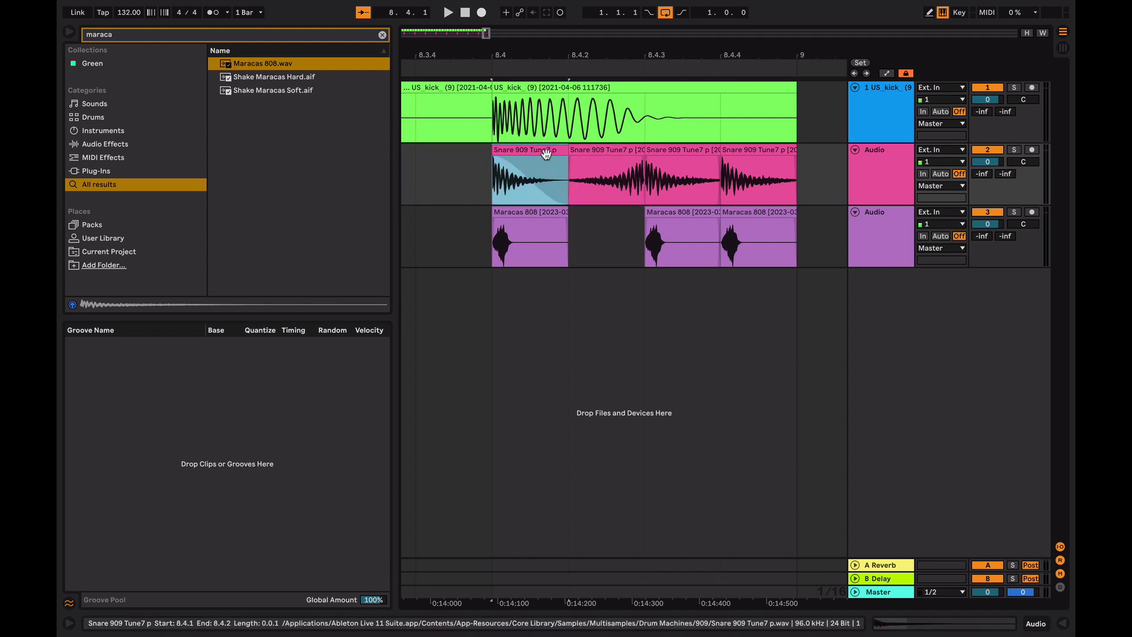
key(Delete)
scroll(477, 176, left, 3)
click(451, 179)
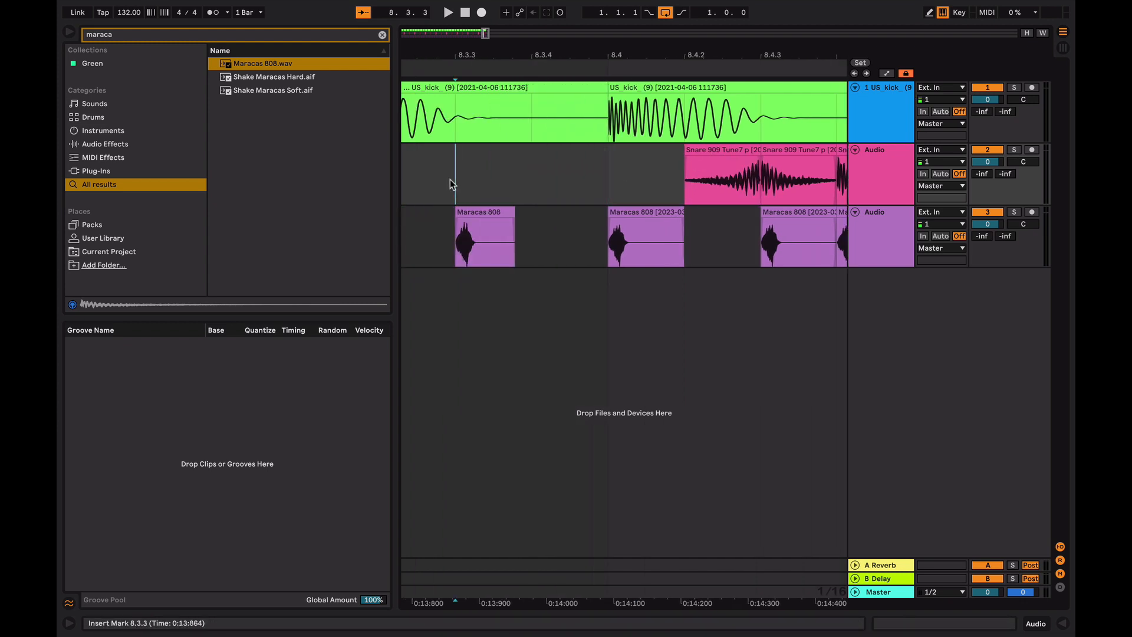
Step: Loop bar 8 and start playing it back from 8.1.1
key(minus)
key(minus)
key(minus)
drag(741, 173, 539, 187)
key(ctrl+l)
key(space)
click(571, 182)
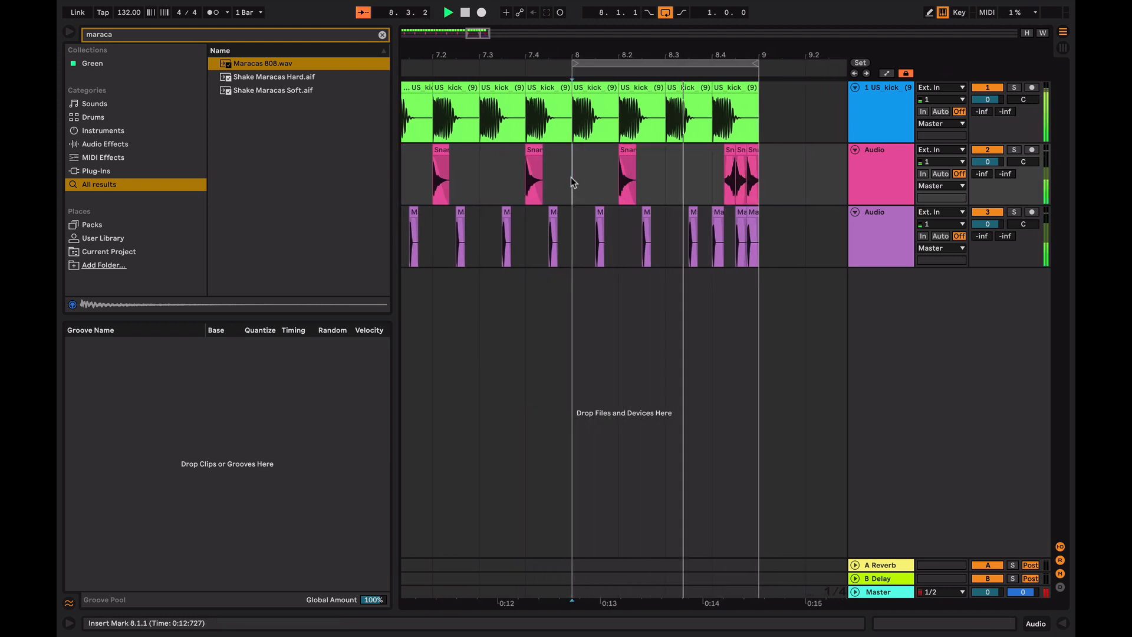
Step: Move the reversed snare clip from 8.4.2 to 8.3.3
click(703, 177)
key(plus)
key(plus)
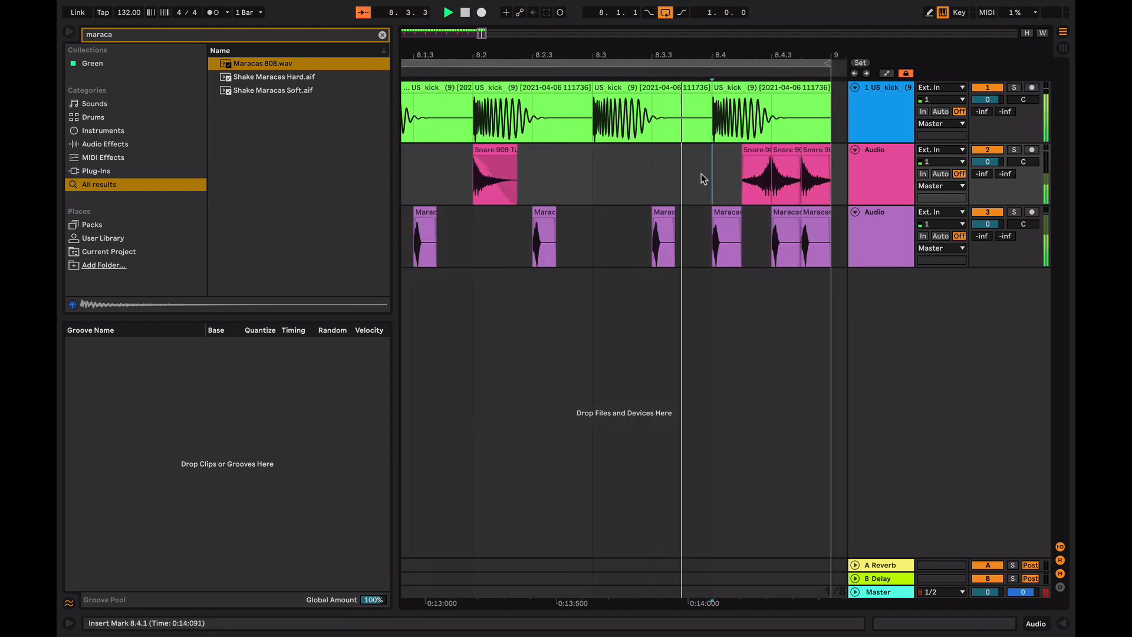
click(755, 156)
key(Left)
key(Left)
key(Left)
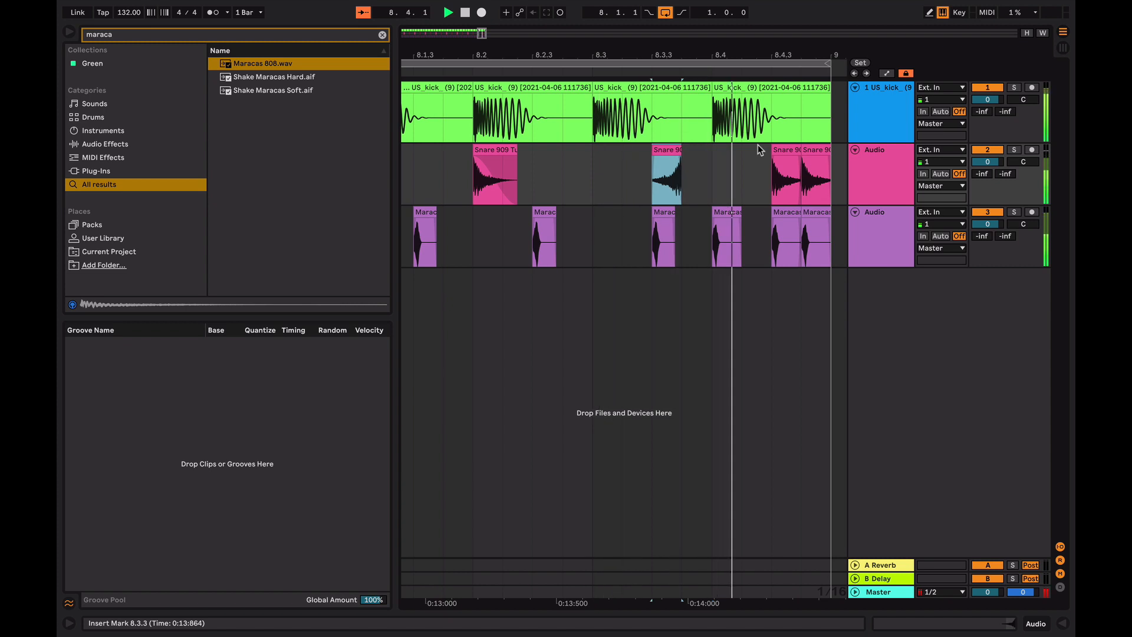
Step: Split the last kick clip at 8.4.2 and place its opening sixteenth-note slice at 8.4.3
click(710, 146)
click(742, 125)
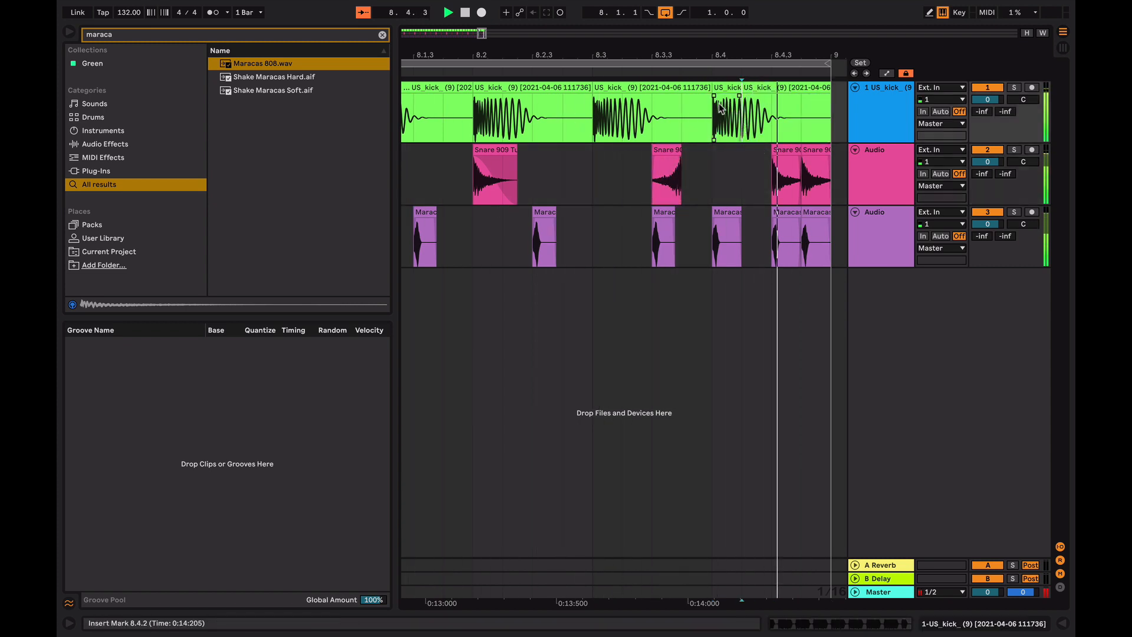
drag(742, 125, 713, 125)
key(ctrl+e)
key(Right)
key(ctrl+d)
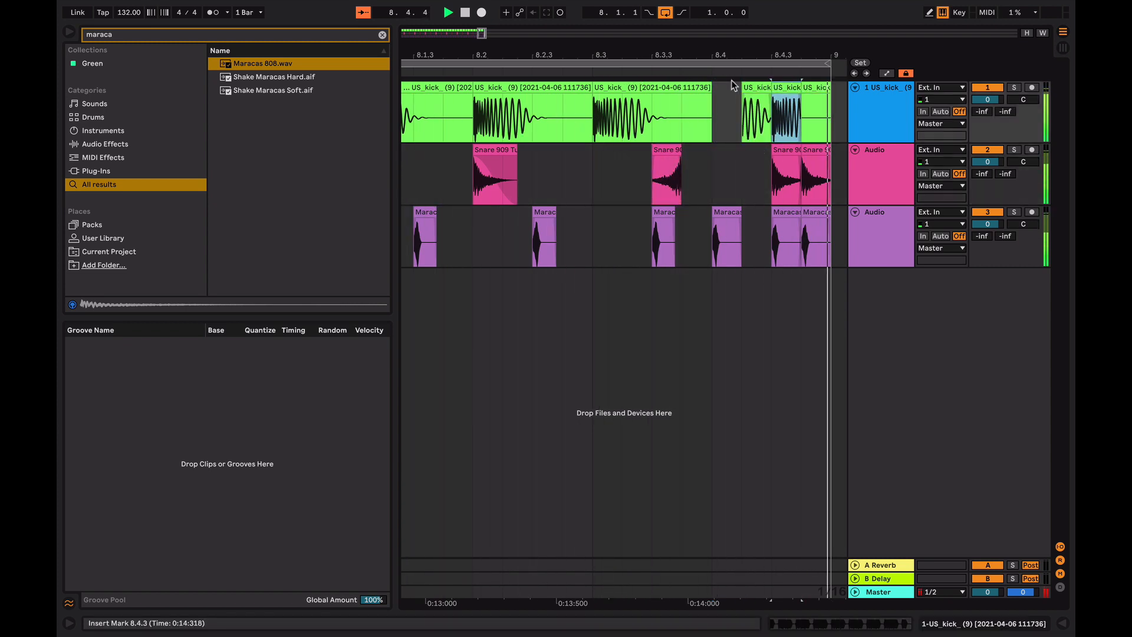
Step: Place copies of the short kick slice at 8.4.1 and 8.3.4
click(726, 89)
key(ctrl+v)
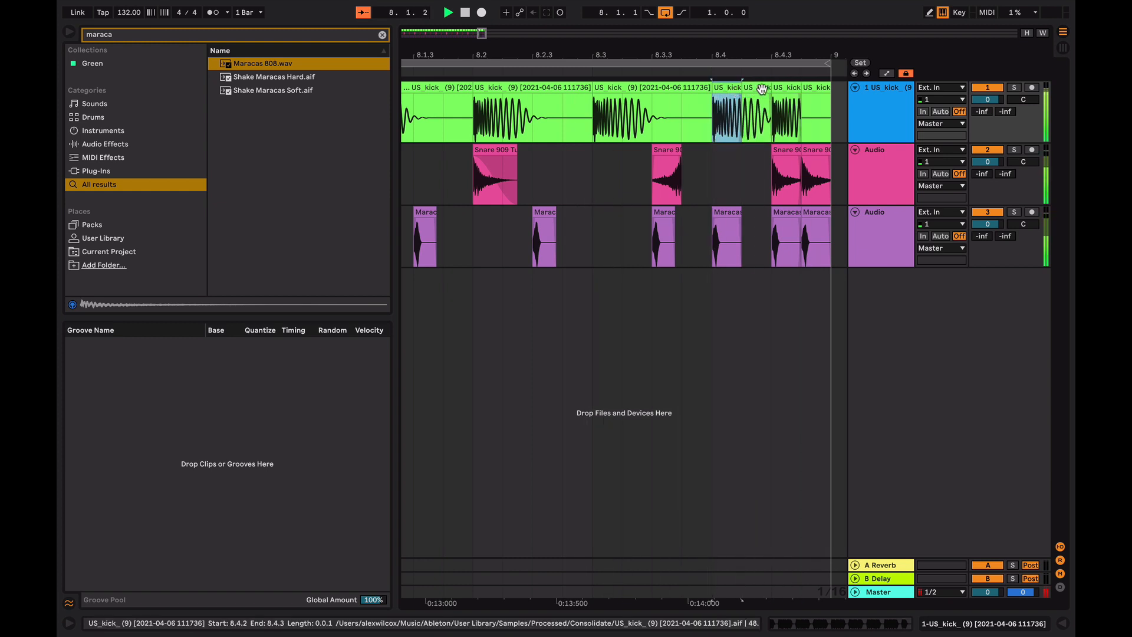
drag(725, 90, 771, 88)
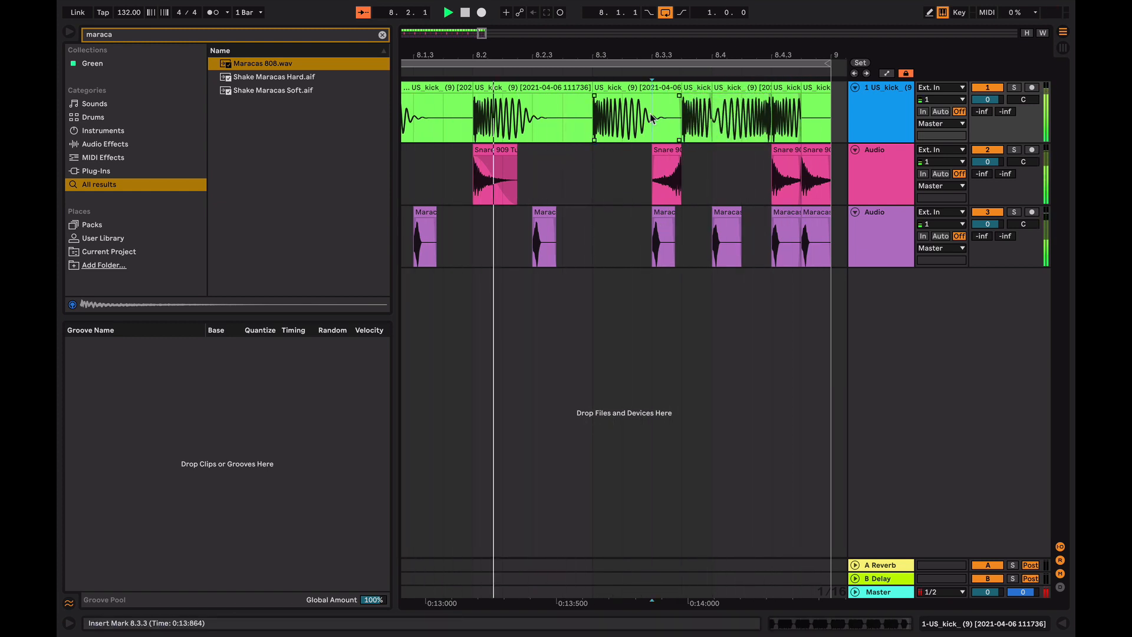
Step: Select the first 1/32 note of the maraca clip at 8.4.1 and duplicate it six times to form a roll across beat 4
click(744, 238)
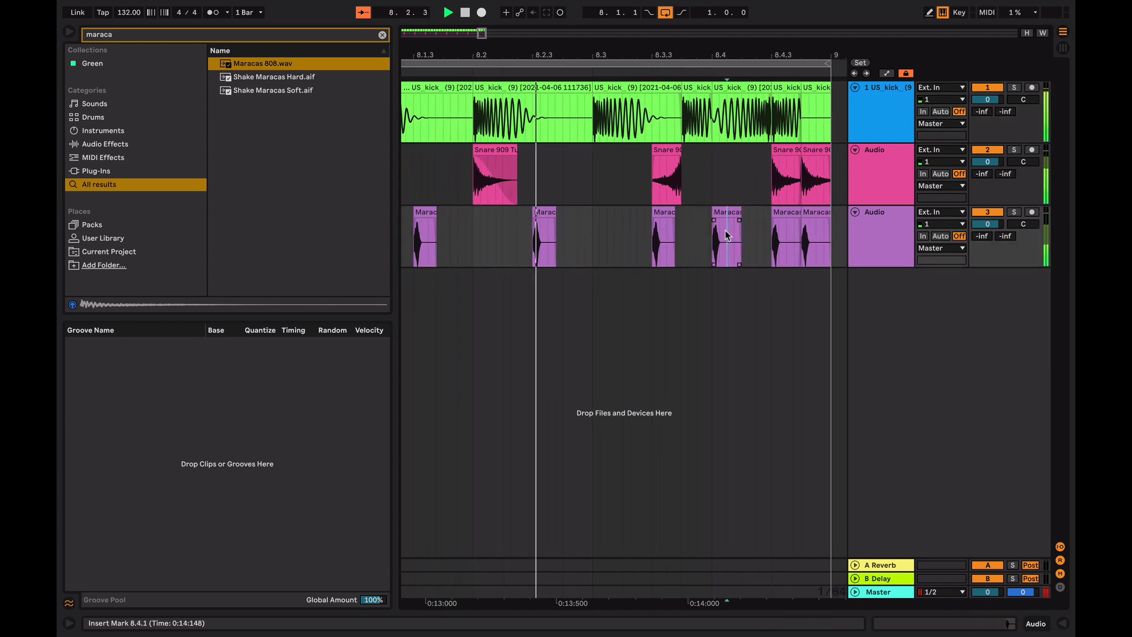
drag(714, 238, 728, 237)
key(ctrl+d)
key(ctrl+d)
key(ctrl+d)
key(ctrl+d)
key(ctrl+d)
key(ctrl+d)
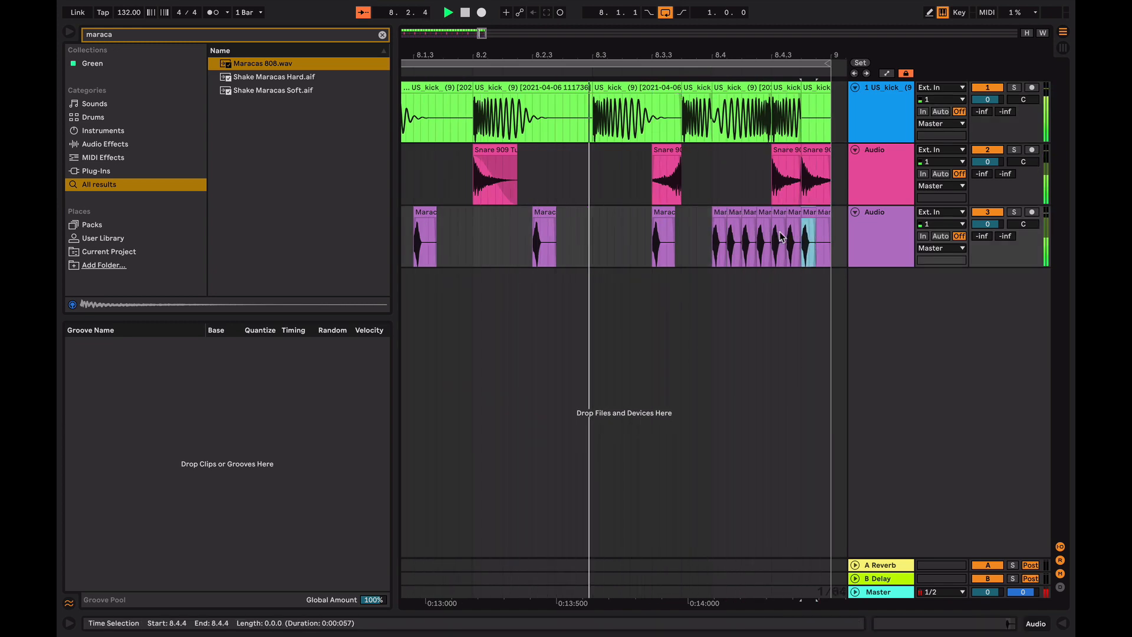
Step: Stop the looped playback of bar 8 and review its fill alongside the preceding bars
key(ctrl+Left)
key(ctrl+Right)
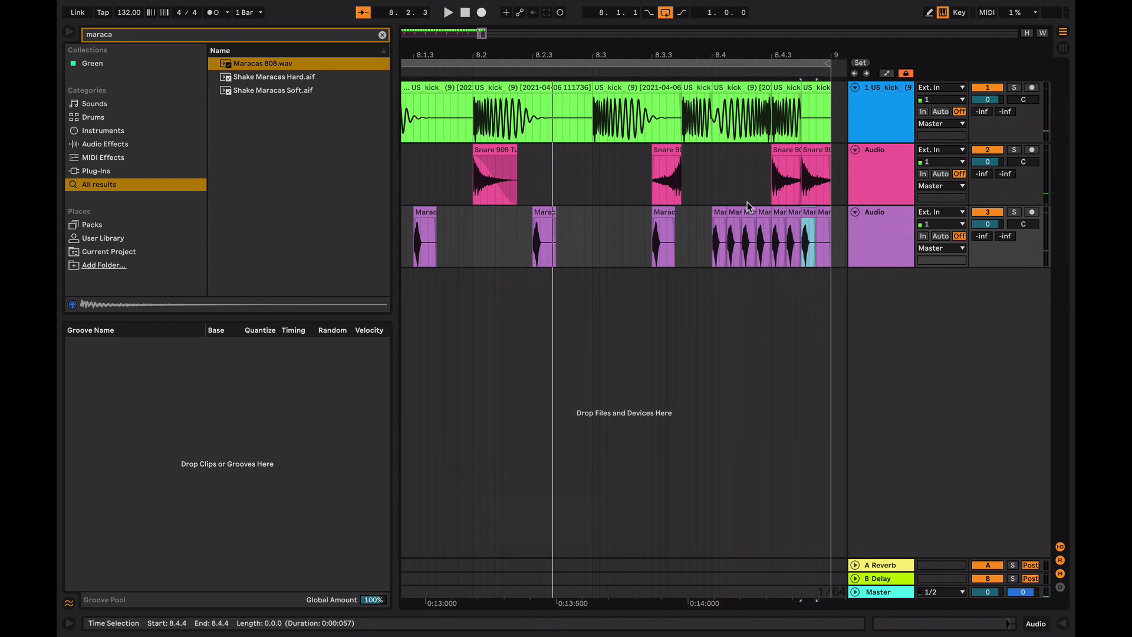
scroll(748, 202, down, 10)
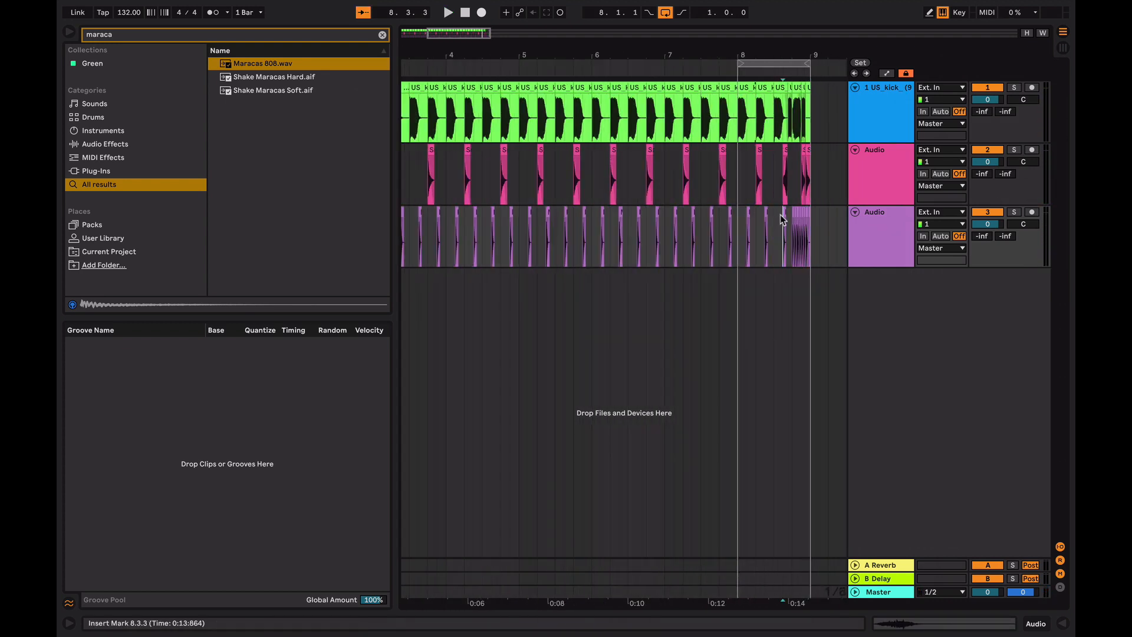
Step: Select bars 1 to 8 across the kick, snare and maraca tracks and consolidate each track into a single clip
scroll(780, 215, down, 8)
click(651, 241)
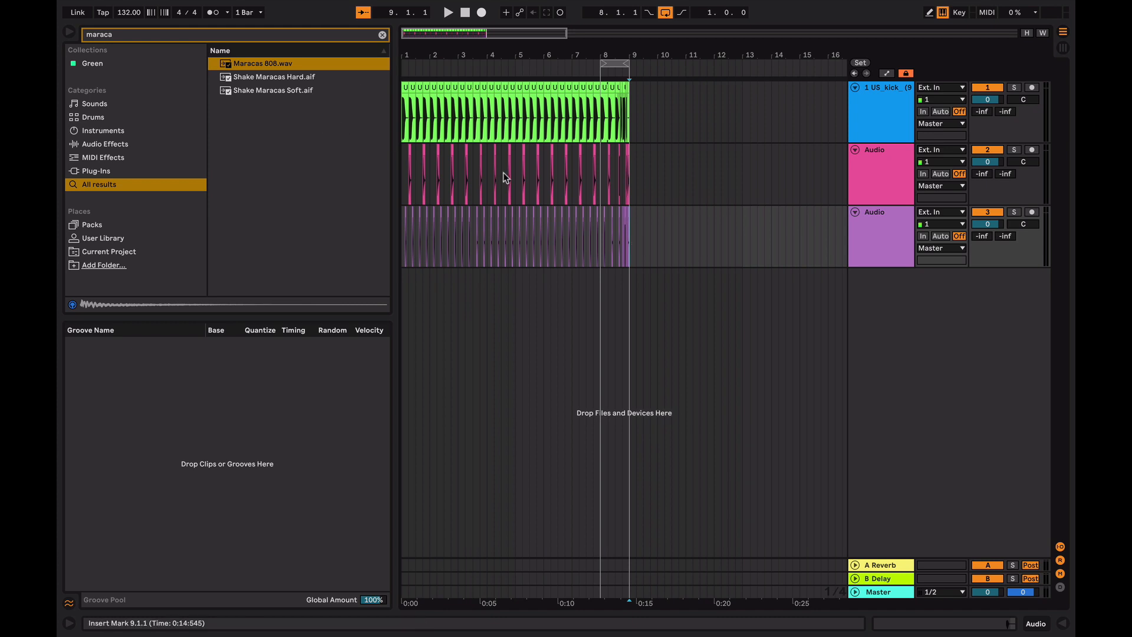
drag(631, 244, 327, 94)
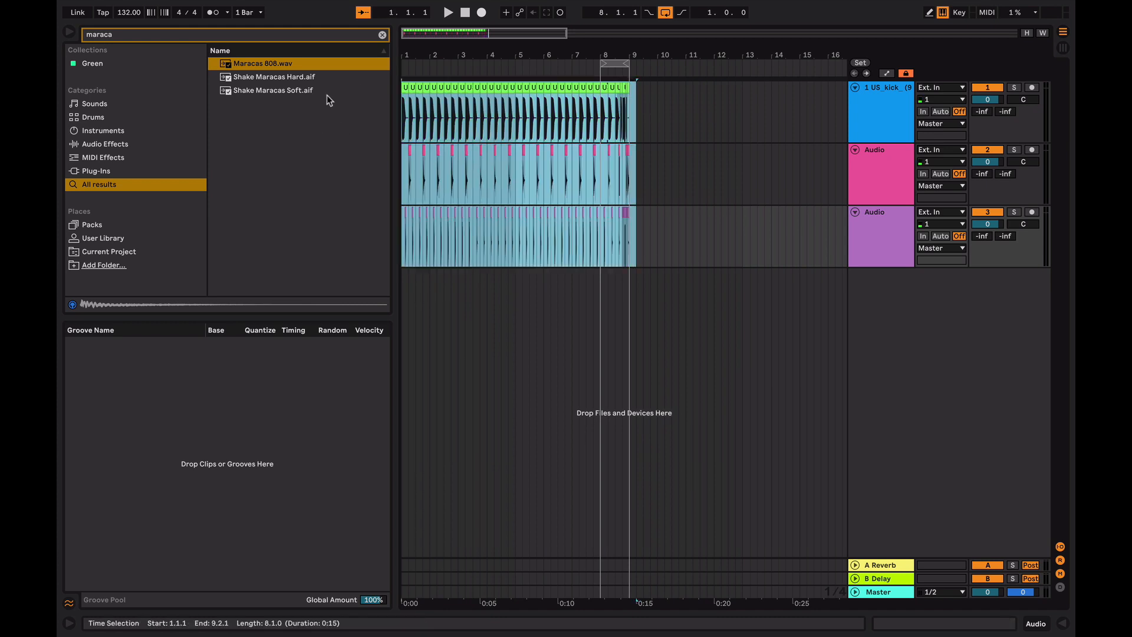
click(596, 172)
drag(631, 235, 325, 51)
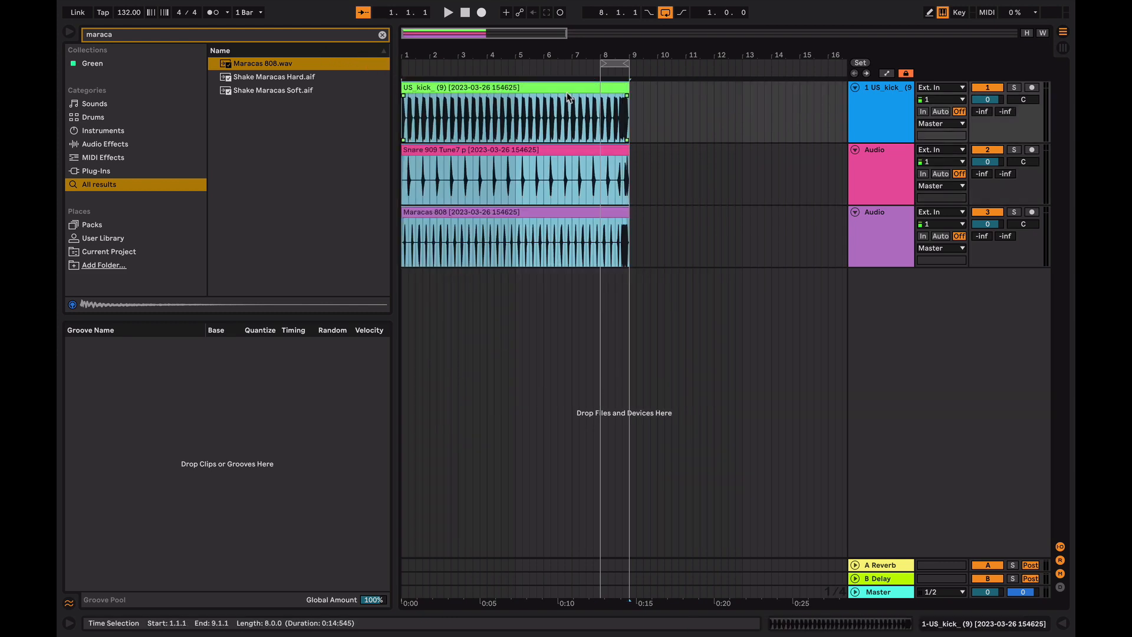
Step: Duplicate the three eight-bar clips three times and set the loop range to the last copy, starting at 25.1.1
key(ctrl+d)
key(ctrl+d)
key(ctrl+d)
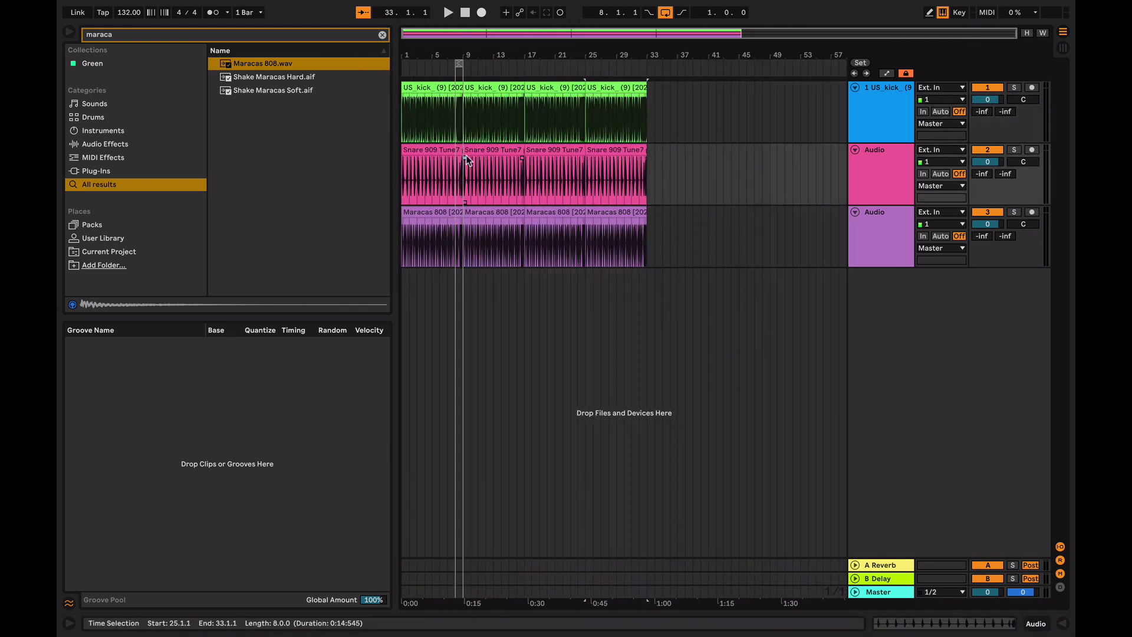
key(ctrl+l)
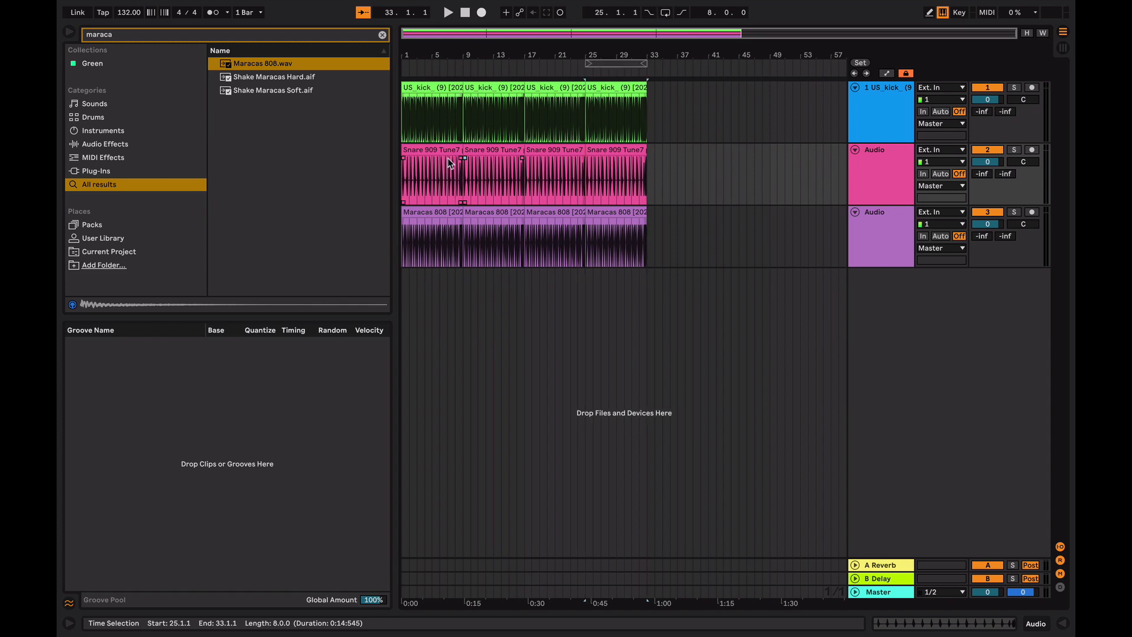
Step: Toggle the first eight-bar snare clip's activation to demonstrate muting it, and delete that clip
click(447, 149)
key(0)
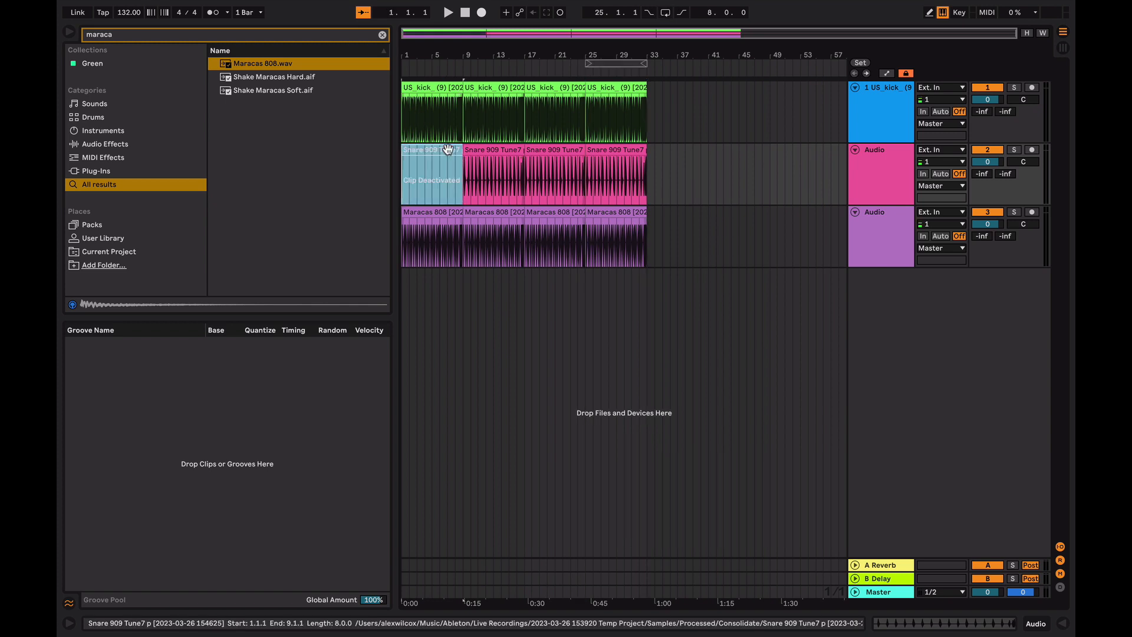
key(0)
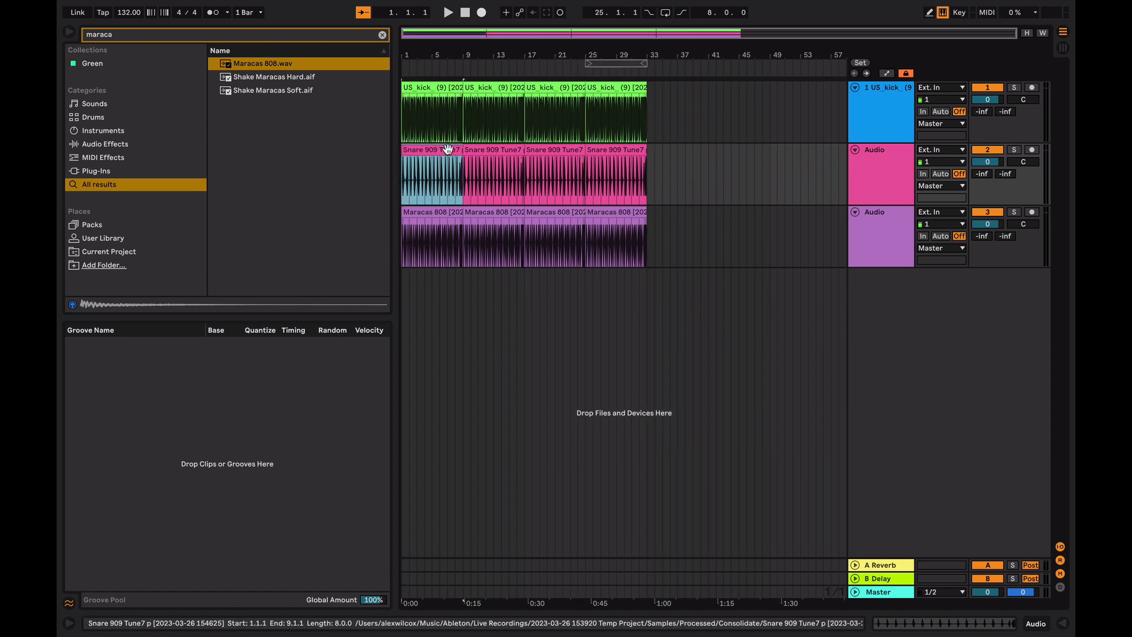
key(0)
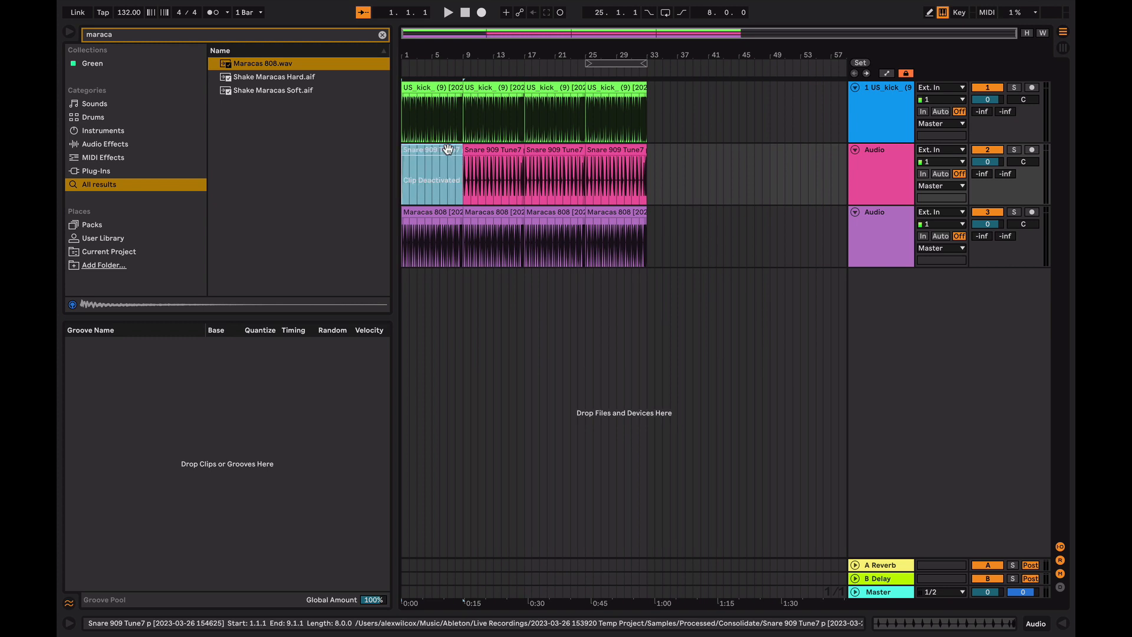
key(Delete)
key(super+z)
key(0)
key(0)
key(Delete)
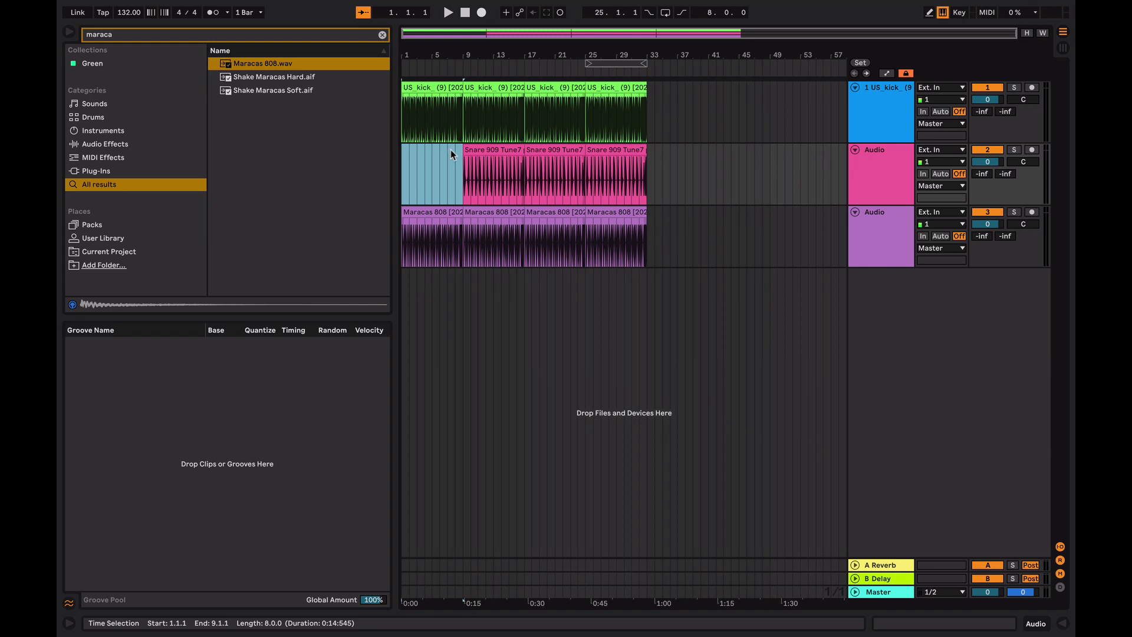
Step: Play the start of the arrangement with only kick and maracas, and stop playback
key(space)
click(465, 190)
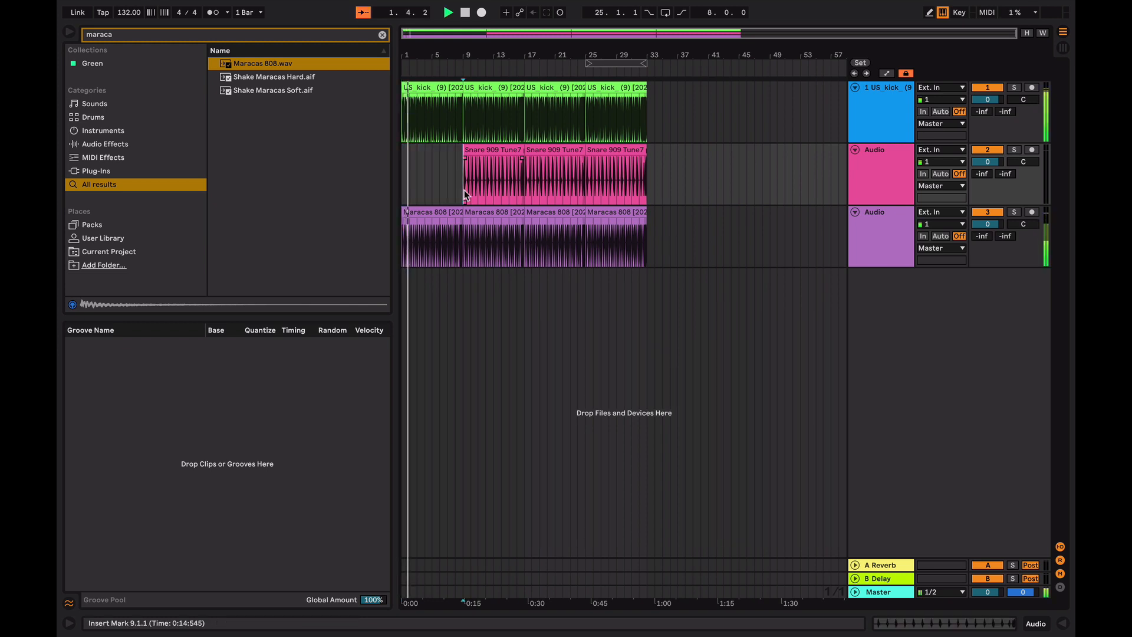
key(space)
Step: Delete the third kick clip, covering bars 17 to 24, and audition the transition from bar 16
click(533, 87)
key(Delete)
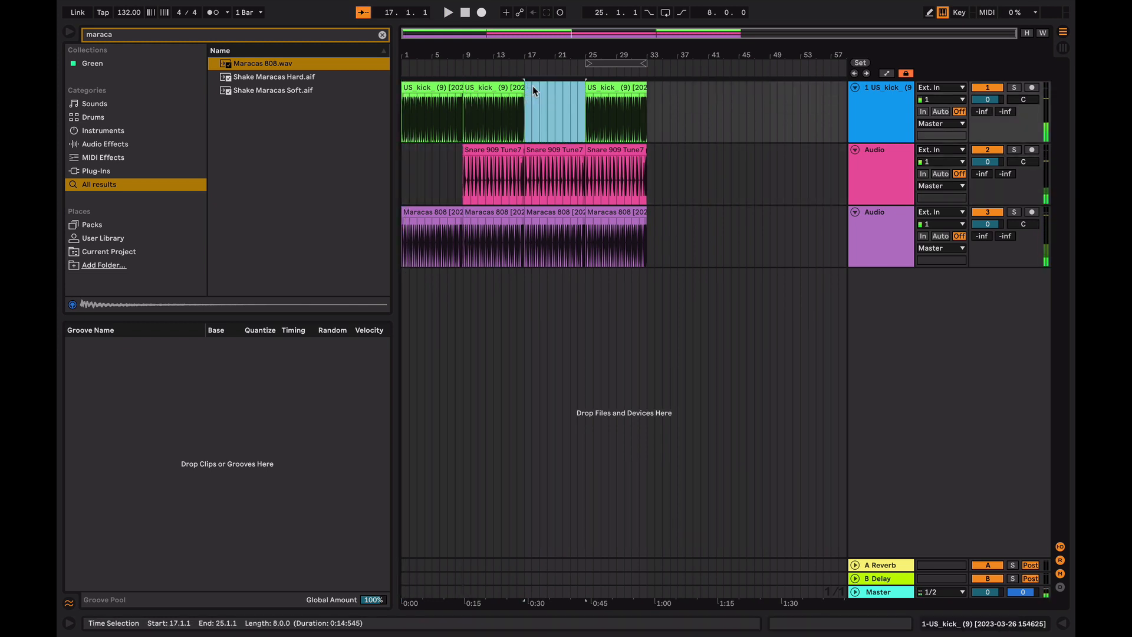
click(517, 98)
key(space)
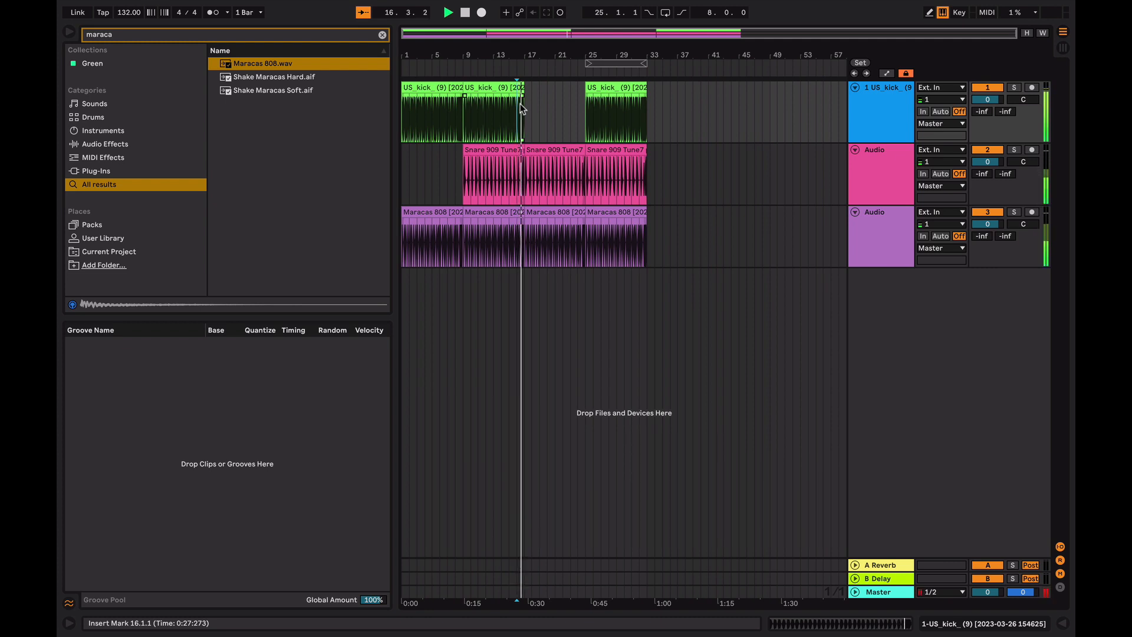
scroll(522, 108, up, 5)
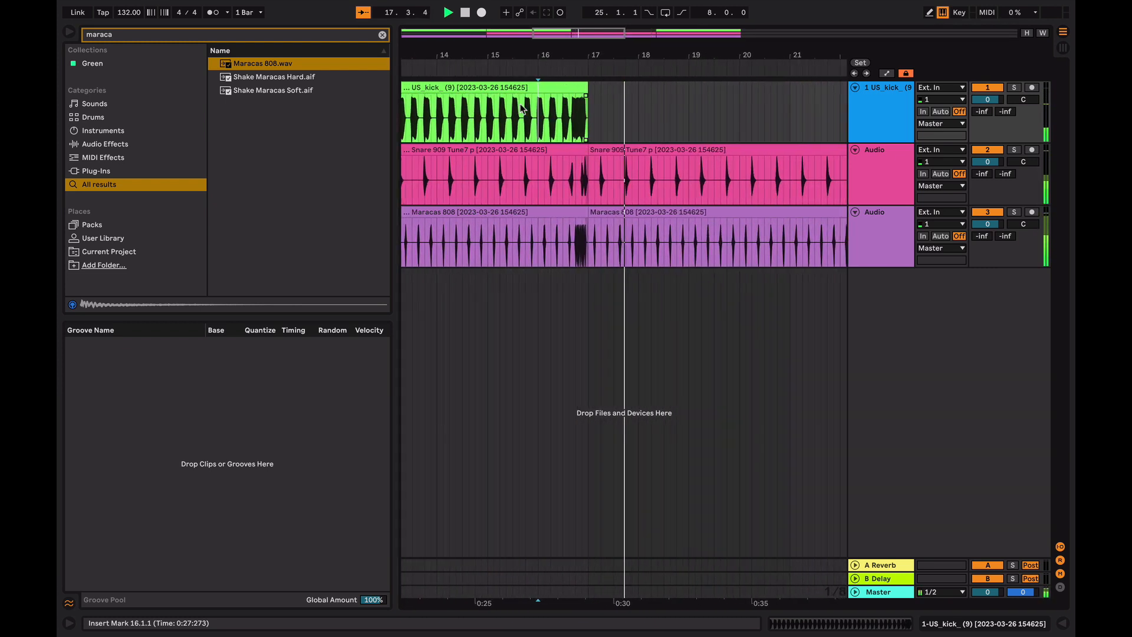
click(742, 235)
key(space)
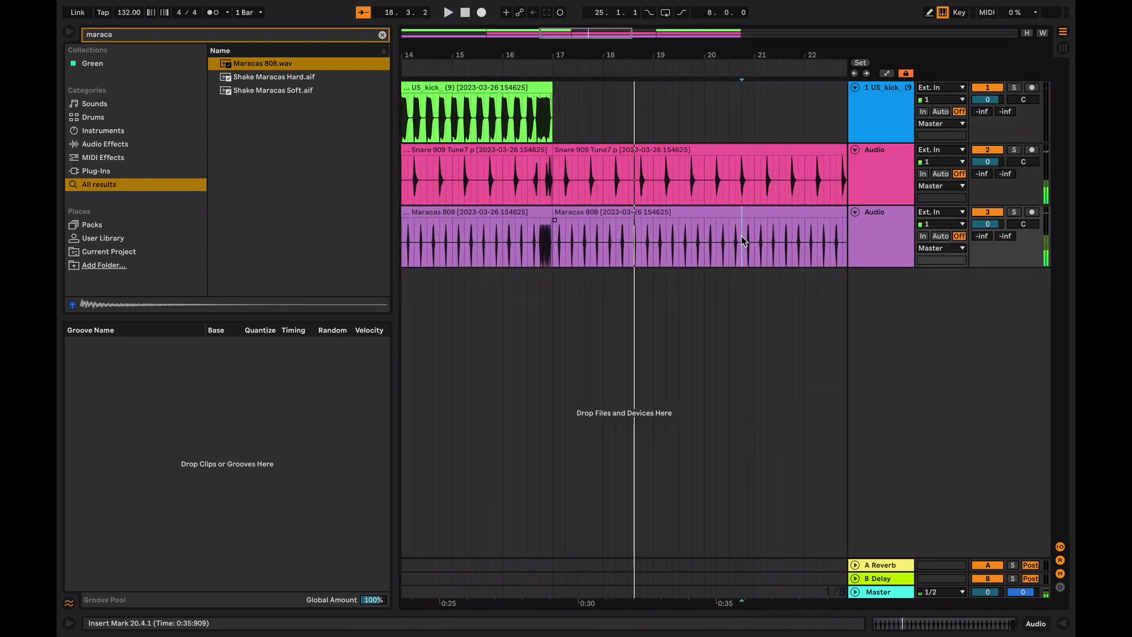
Step: Undo the clip deletions, duplications and consolidation back to the original eight bars of separate hits
scroll(741, 236, down, 6)
click(883, 232)
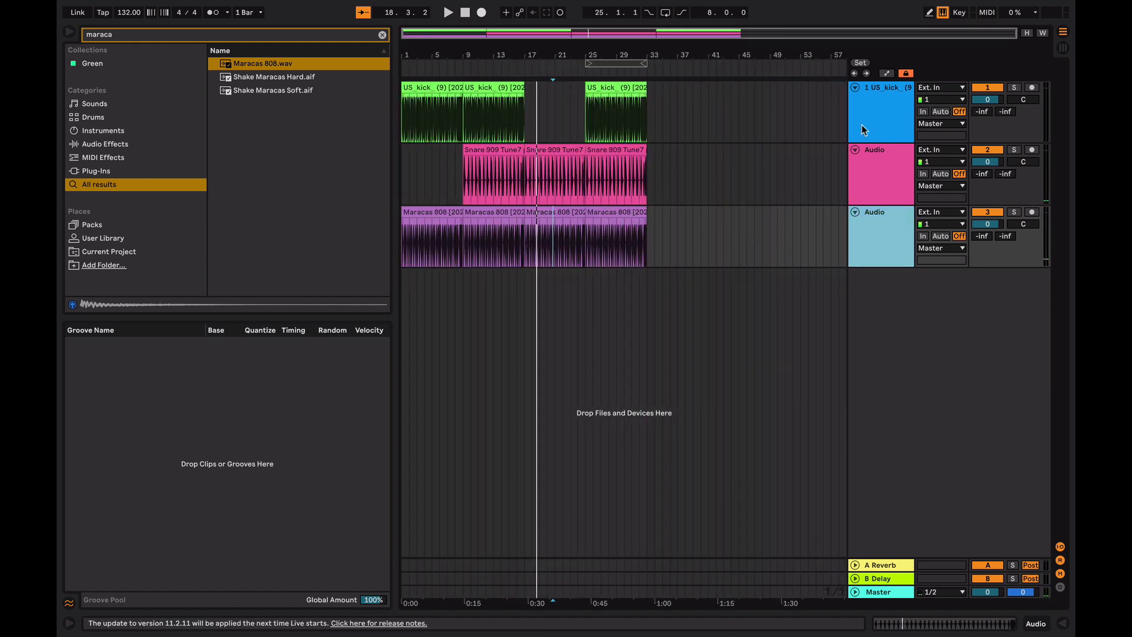
key(ctrl+z)
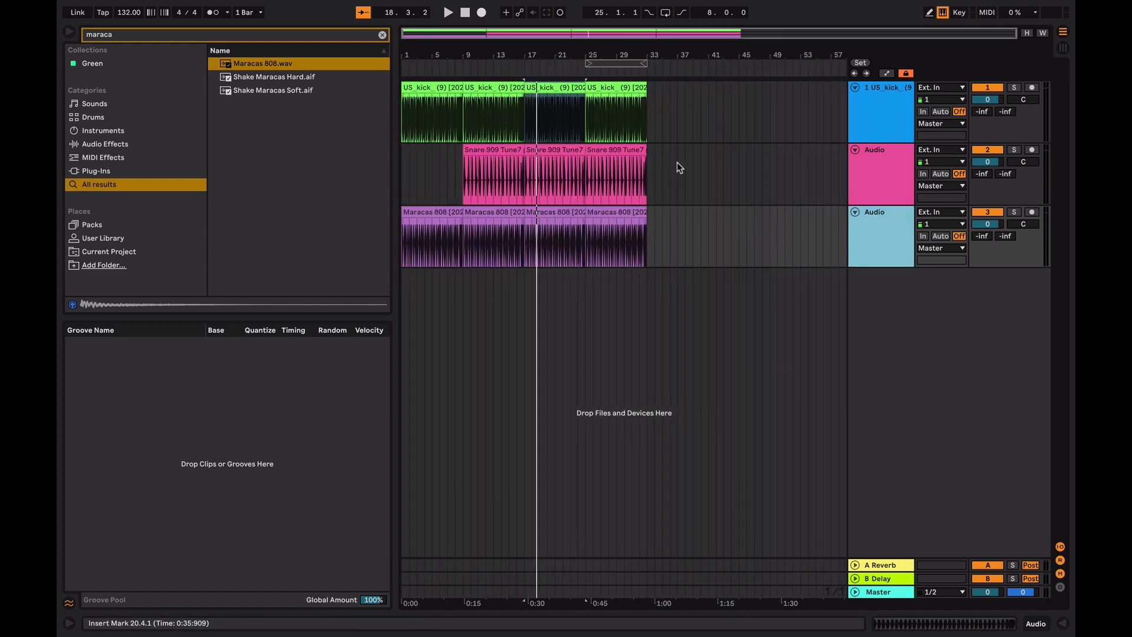
key(ctrl+z)
key(ctrl+z)
key(ctrl+z)
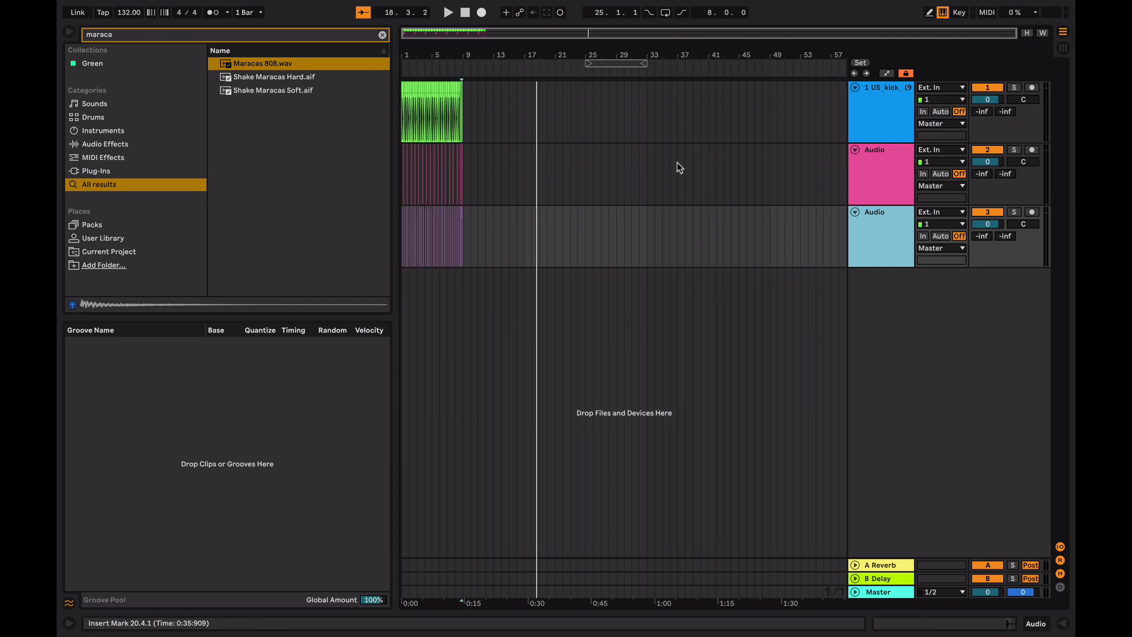
Step: Insert a new MIDI track below the maraca track
click(455, 235)
scroll(454, 231, up, 8)
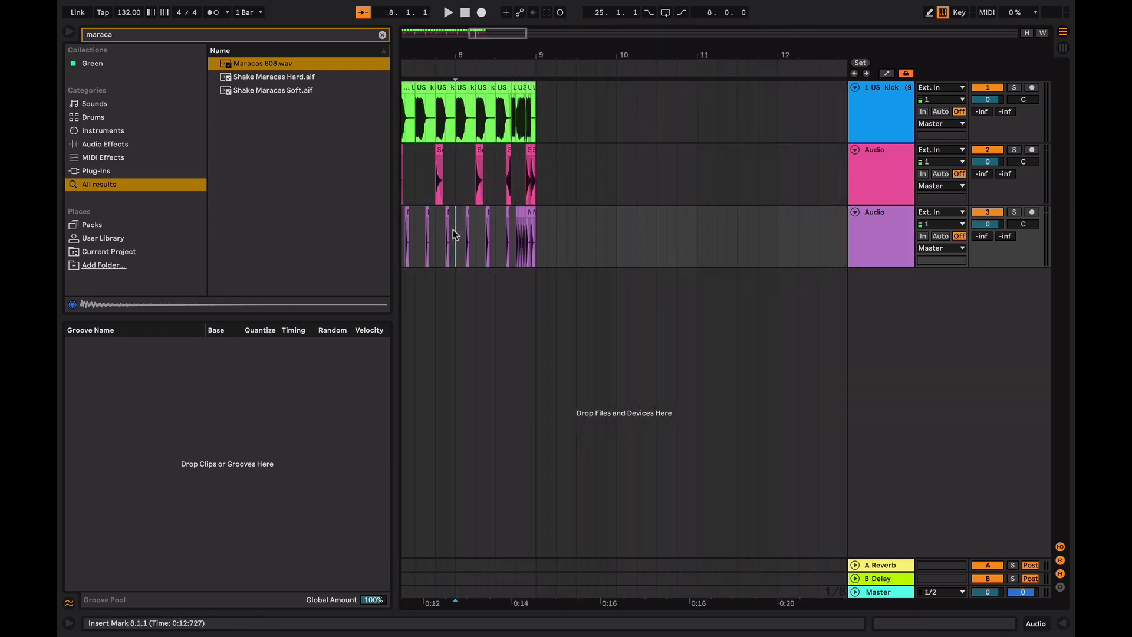
click(877, 231)
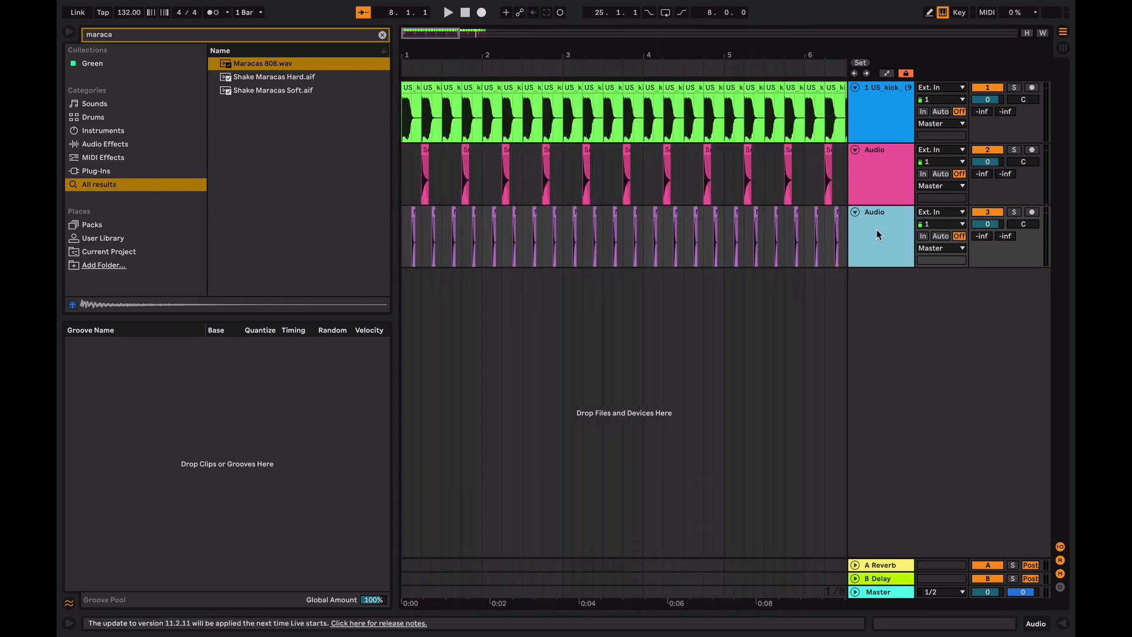
key(ctrl+shift+t)
Step: Search the browser for "drum" and load an empty Drum Rack onto the new MIDI track
click(193, 34)
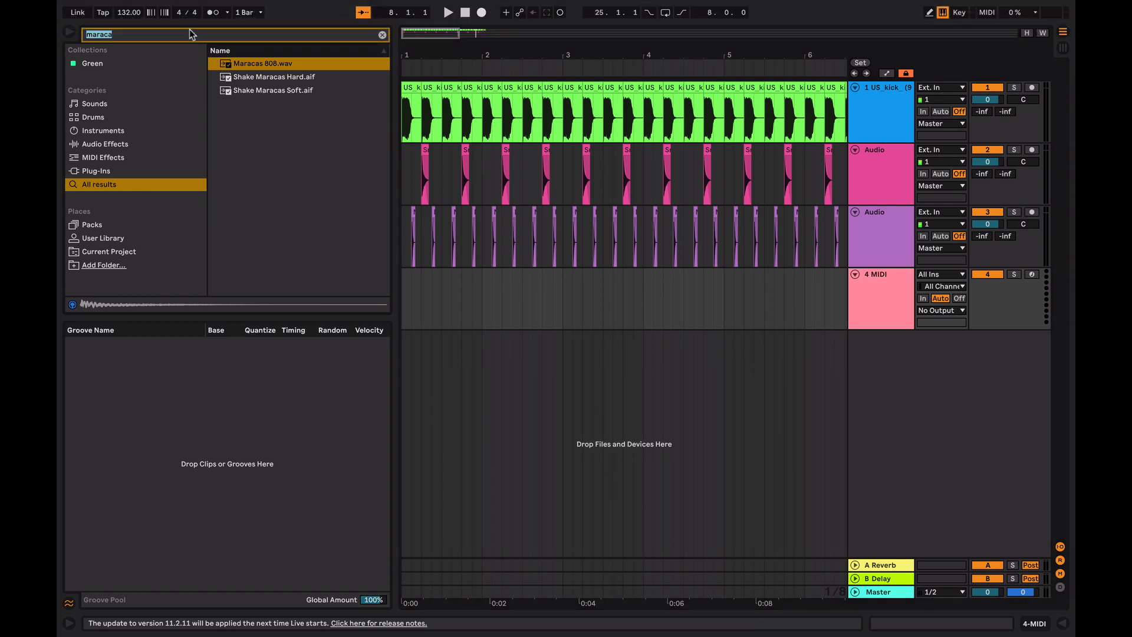
text(drum)
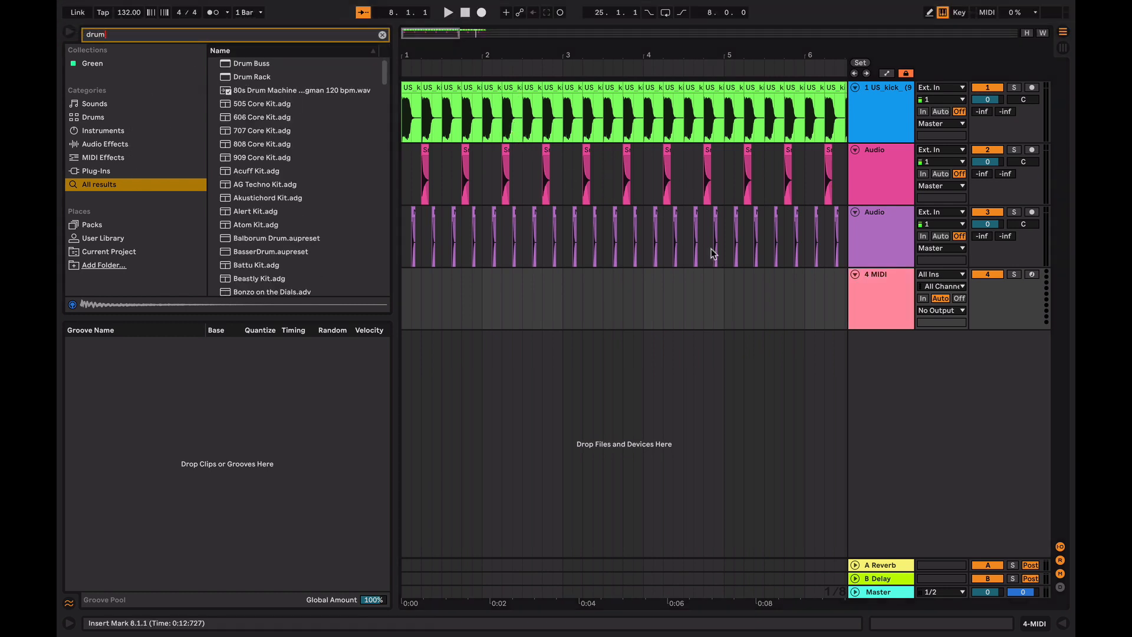
click(249, 75)
drag(249, 76, 575, 304)
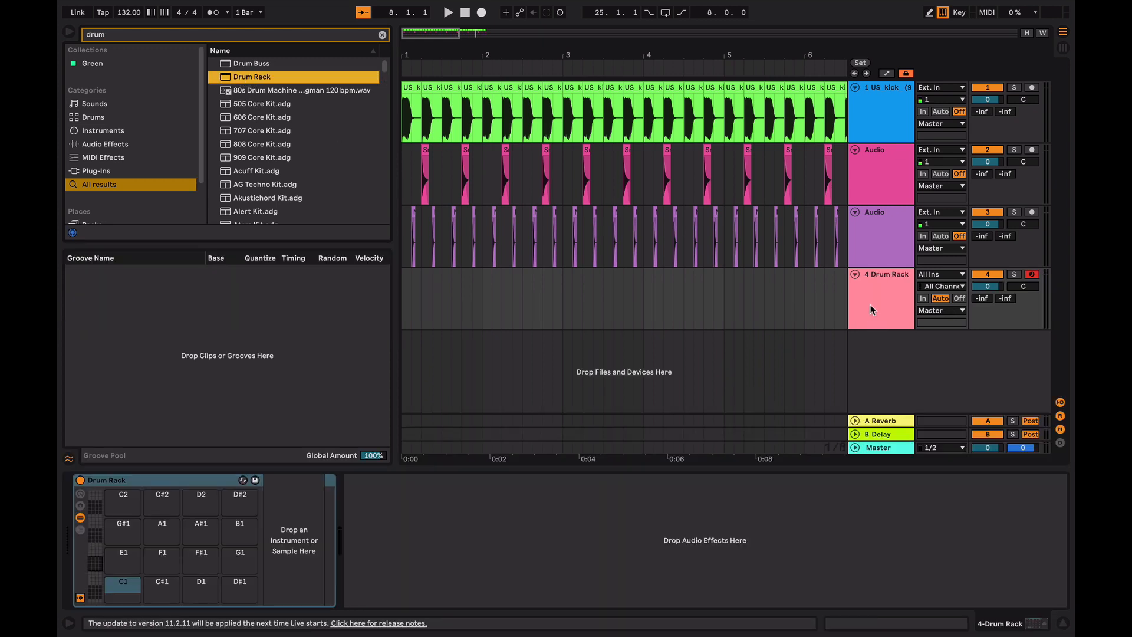
Step: Load the first kick clip of bar 1 onto pad C1 of the Drum Rack
click(465, 309)
key(plus)
key(plus)
key(plus)
key(plus)
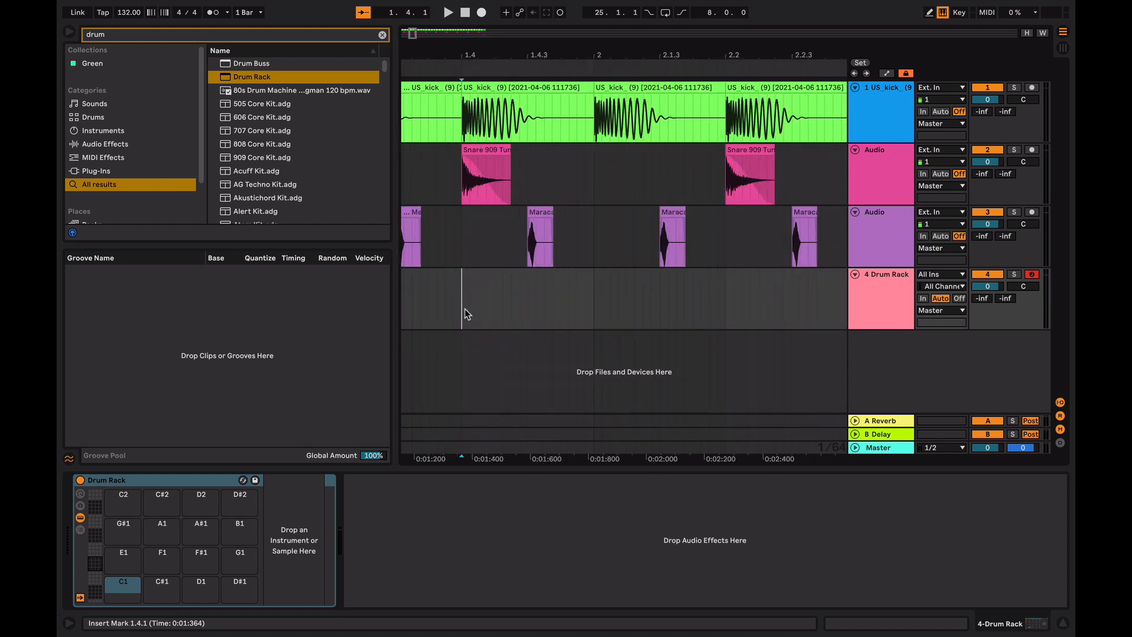
scroll(464, 309, left, 5)
click(468, 88)
click(872, 302)
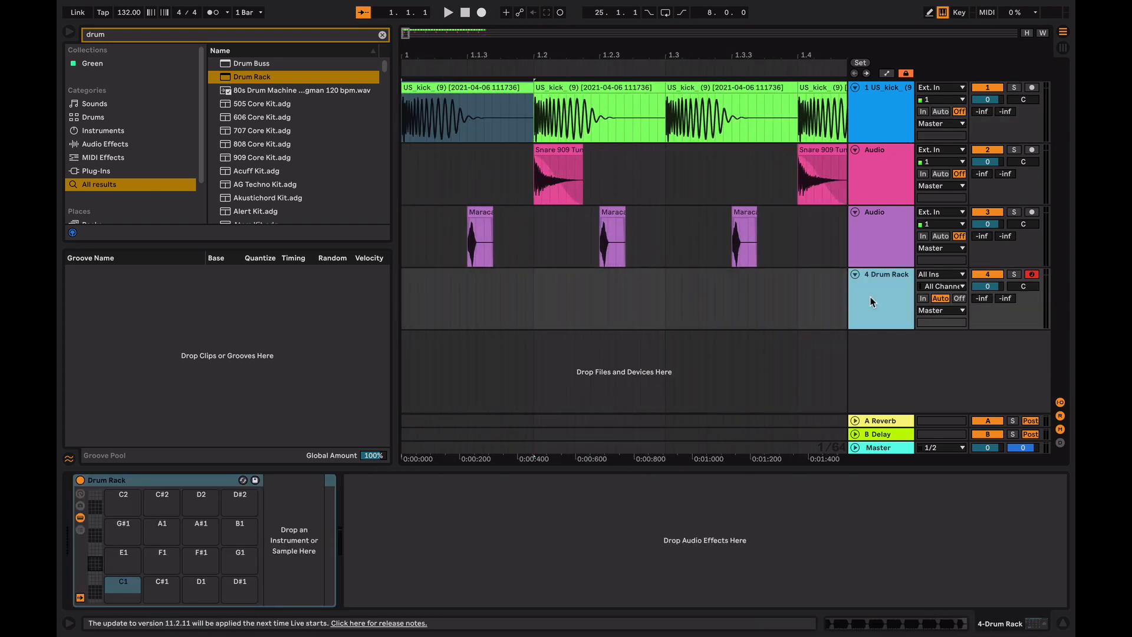
drag(488, 87, 113, 591)
Step: Play through the Drum Rack's notes from the computer keyboard down to the kick on pad C1
key(j)
key(h)
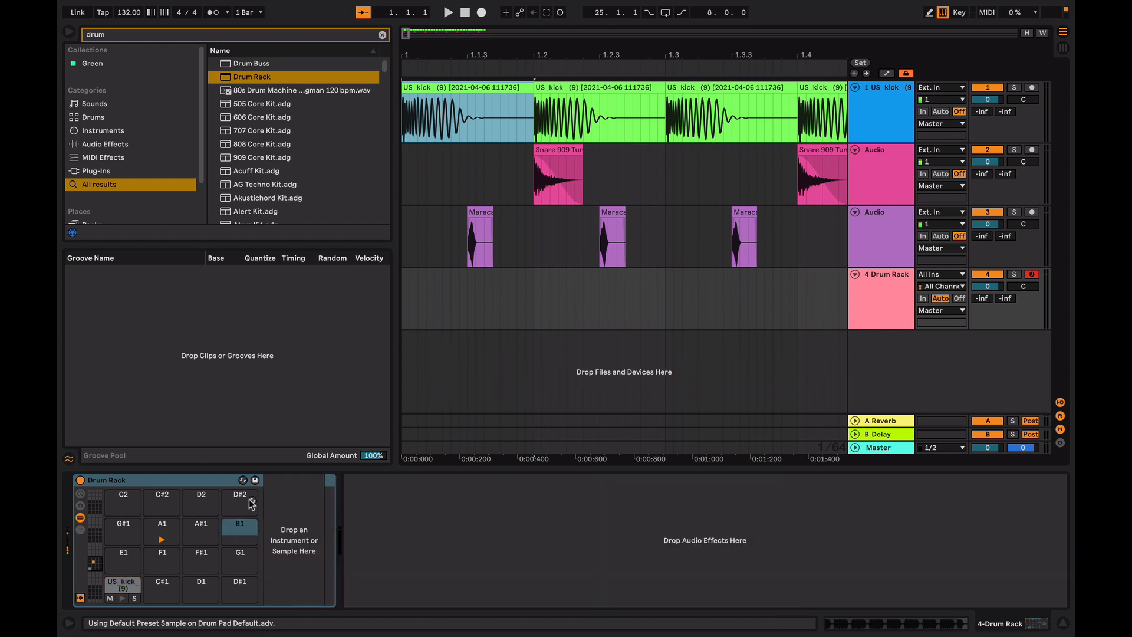
key(h)
key(k)
key(g)
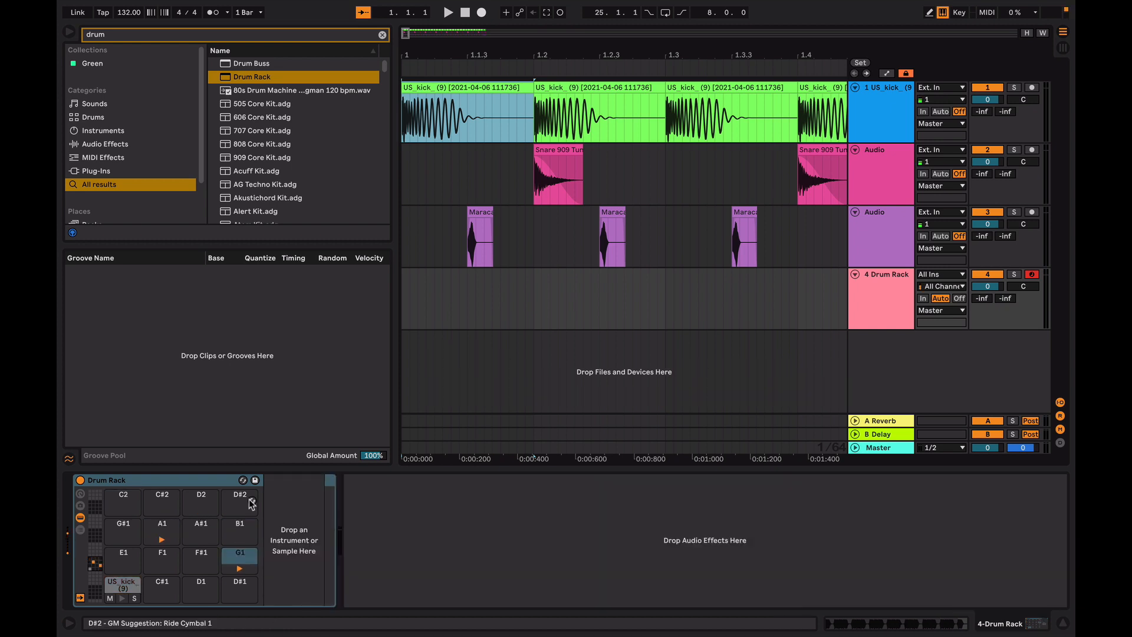
key(f)
key(d)
key(s)
key(a)
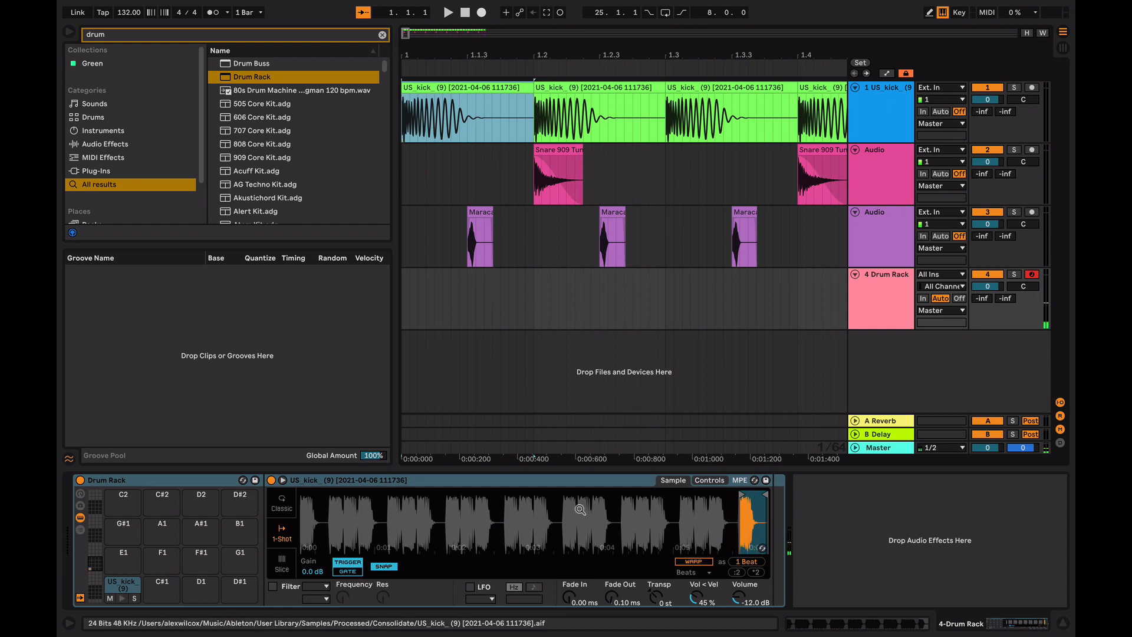
Step: Consolidate the first kick clip of bar 1 and replace the sample in the C1 pad's Simpler with it
click(489, 87)
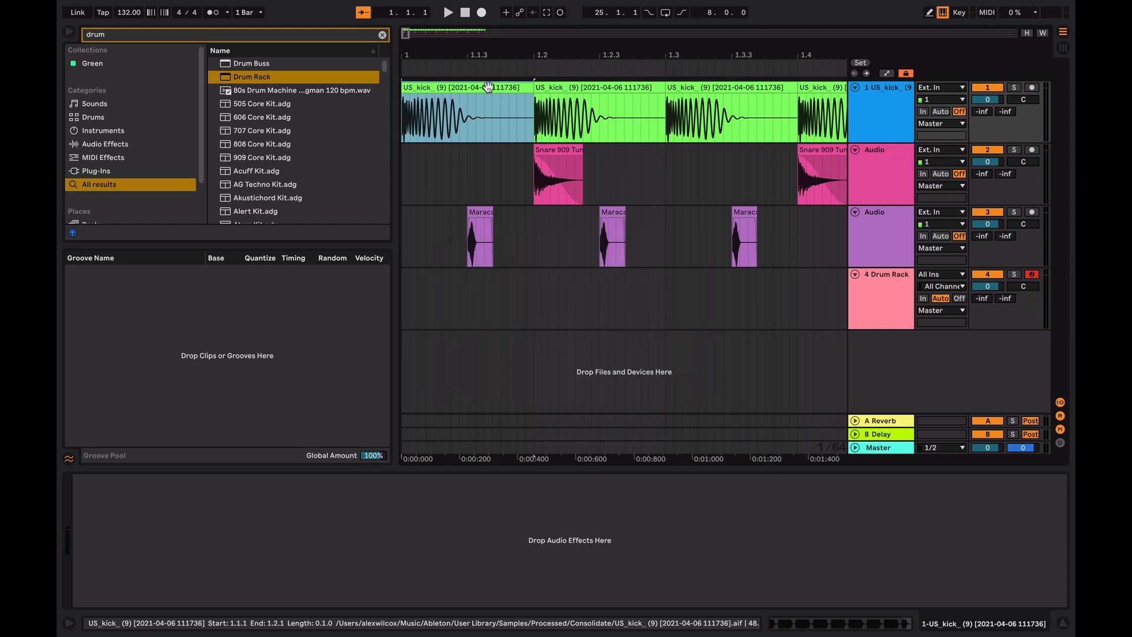
key(super+j)
click(891, 293)
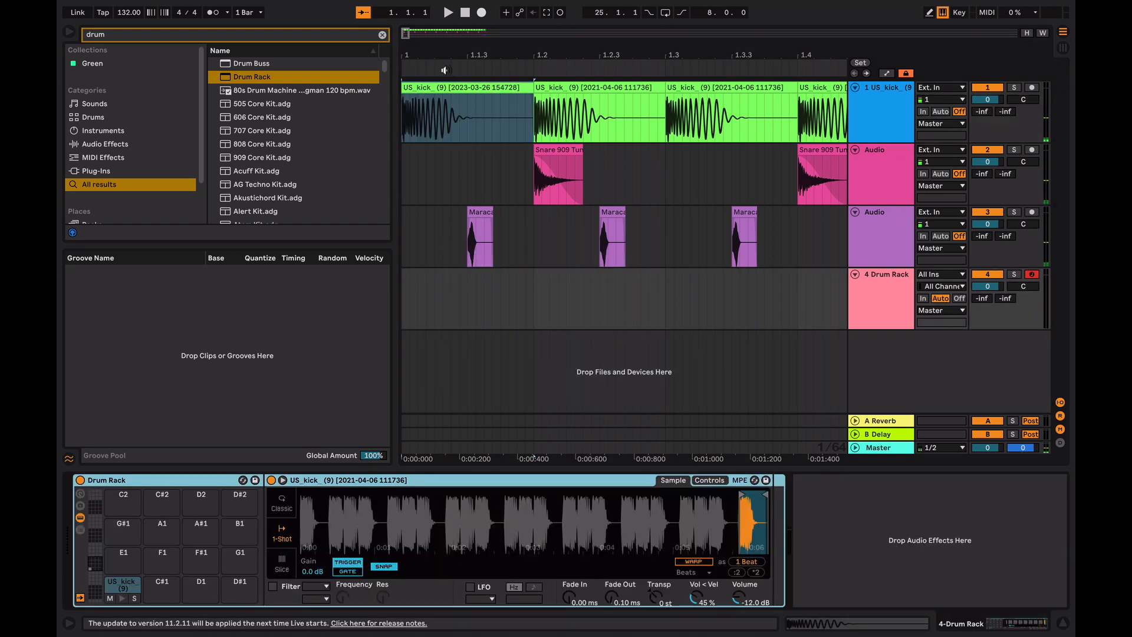
drag(459, 86, 512, 526)
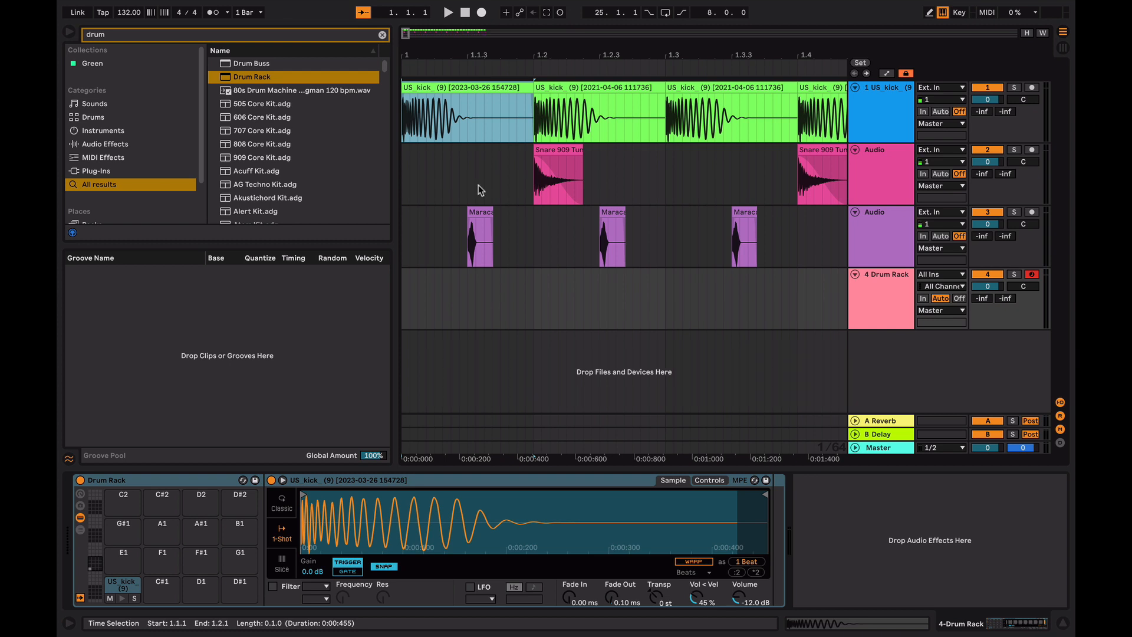
Step: Examine the full source sample behind the second kick clip, play it briefly, and return to the start of the arrangement
click(475, 164)
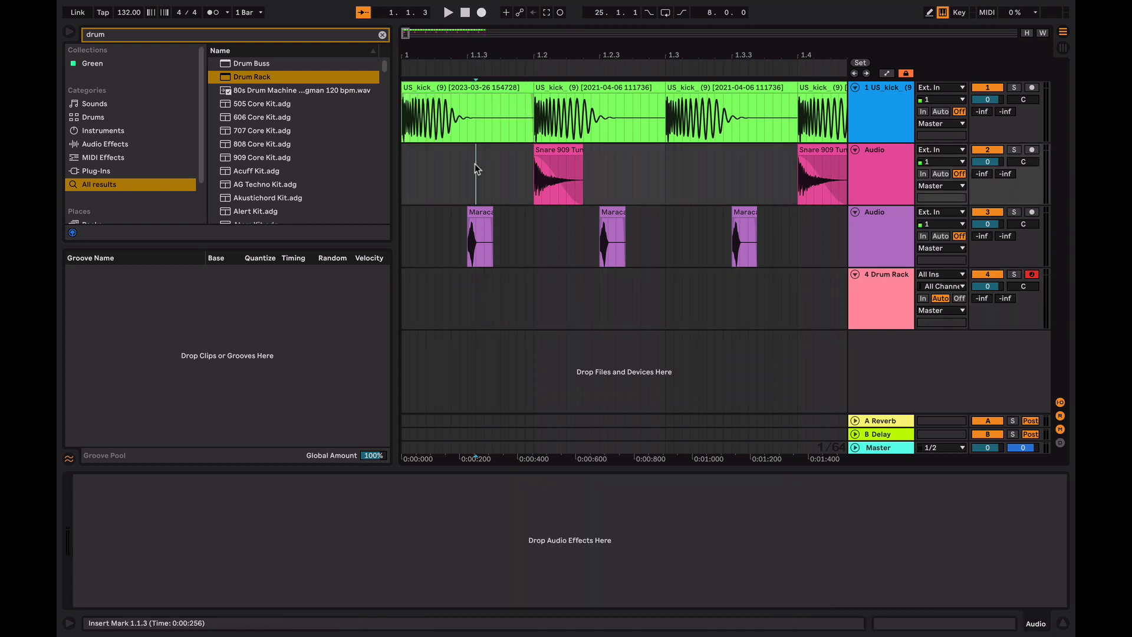
click(494, 88)
double_click(561, 88)
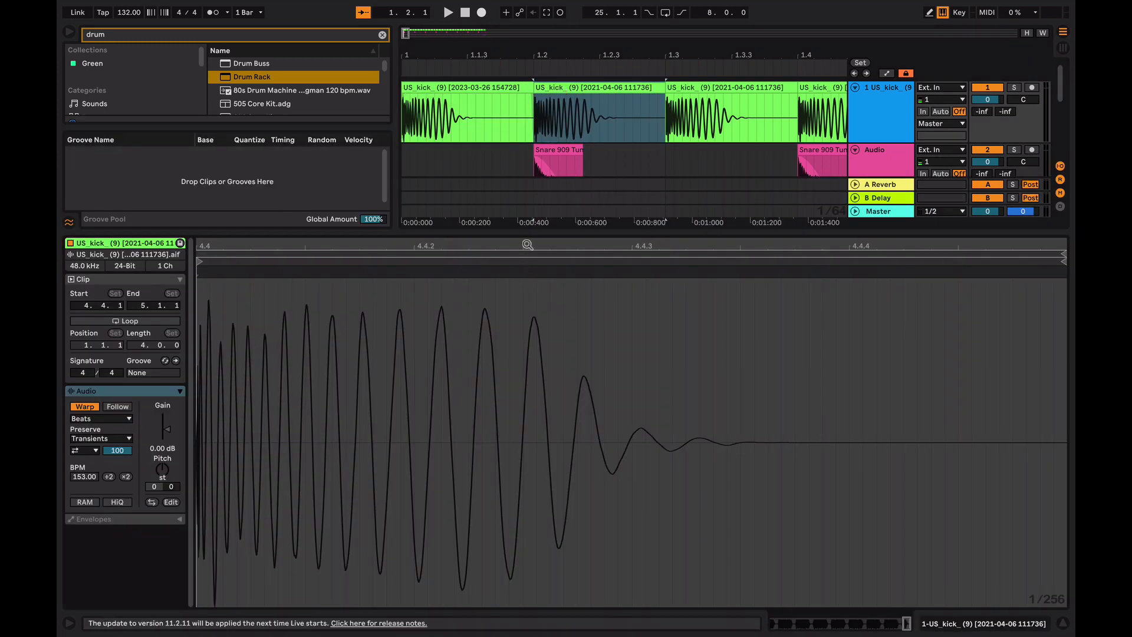
double_click(528, 245)
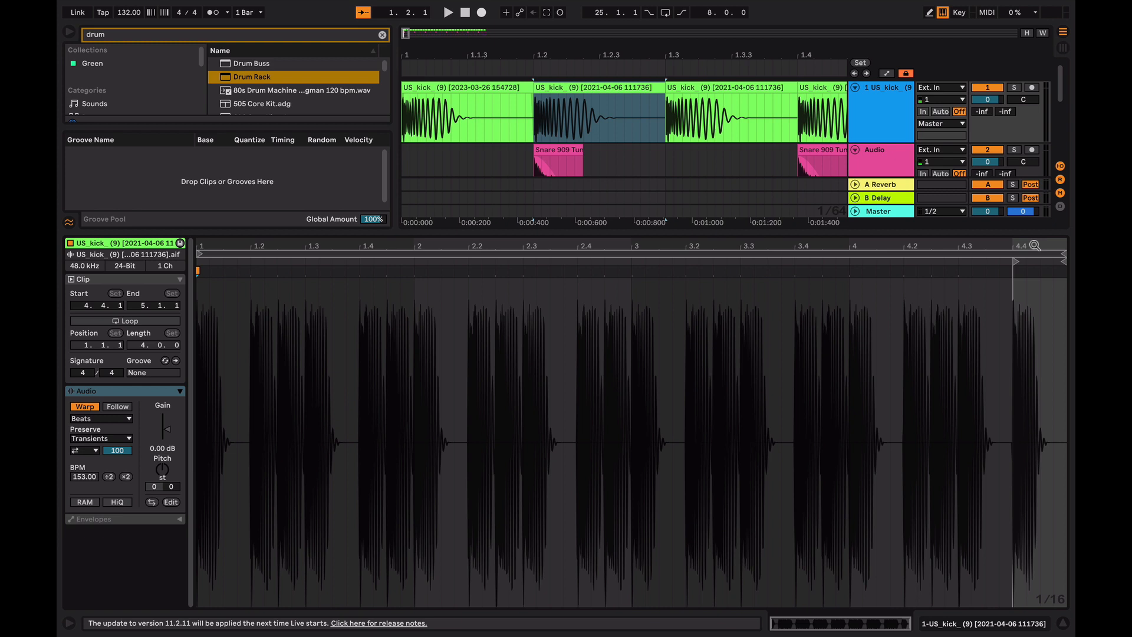
key(space)
key(space)
key(alt+super+l)
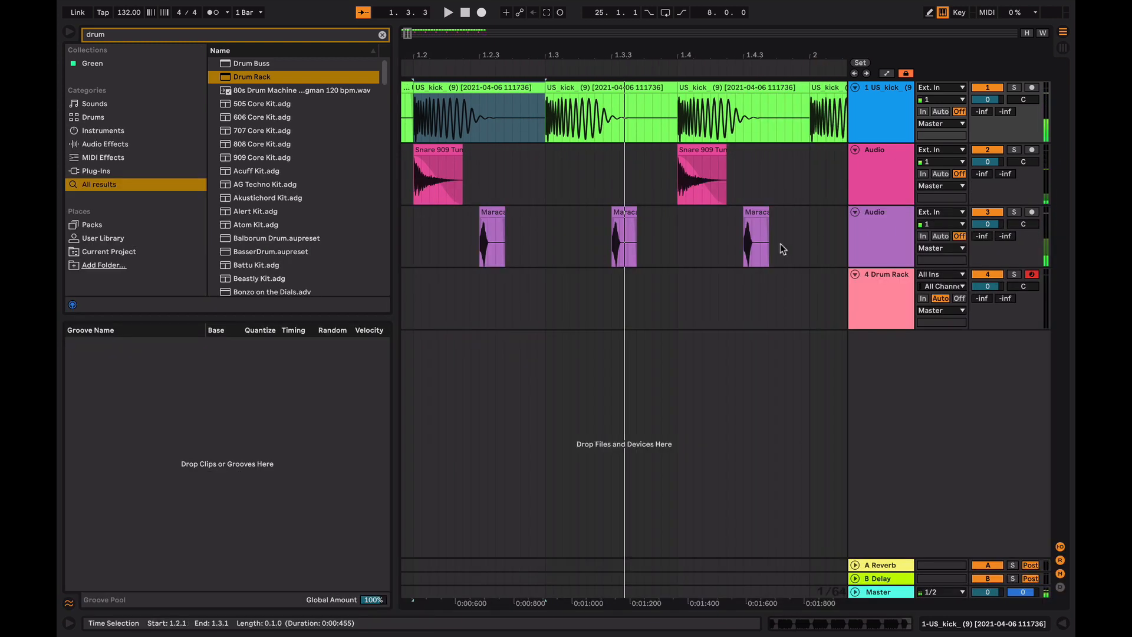
click(691, 204)
scroll(691, 204, left, 3)
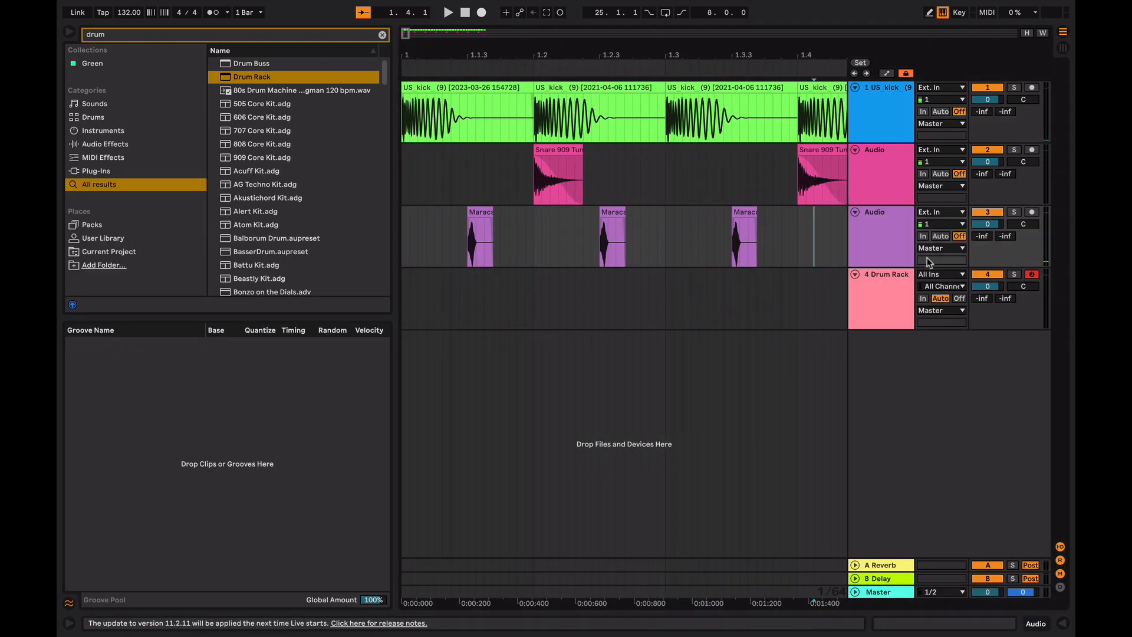
Step: Load the snare clip on beat 2 of bar 1 onto pad D1 of the Drum Rack and test its sound
click(889, 278)
key(alt+super+l)
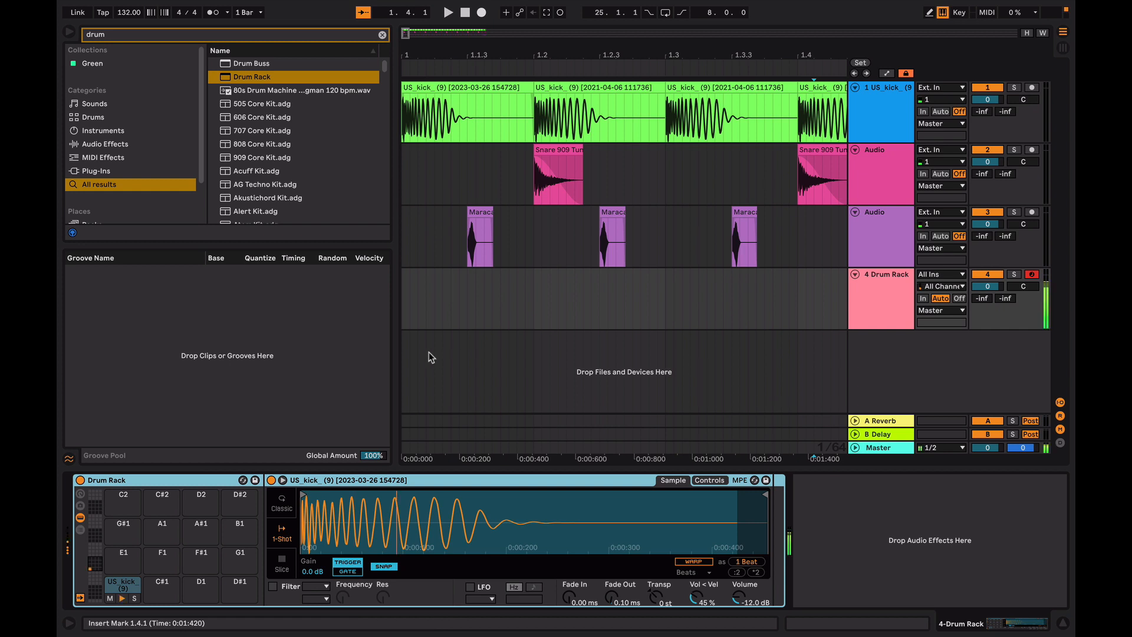
click(569, 152)
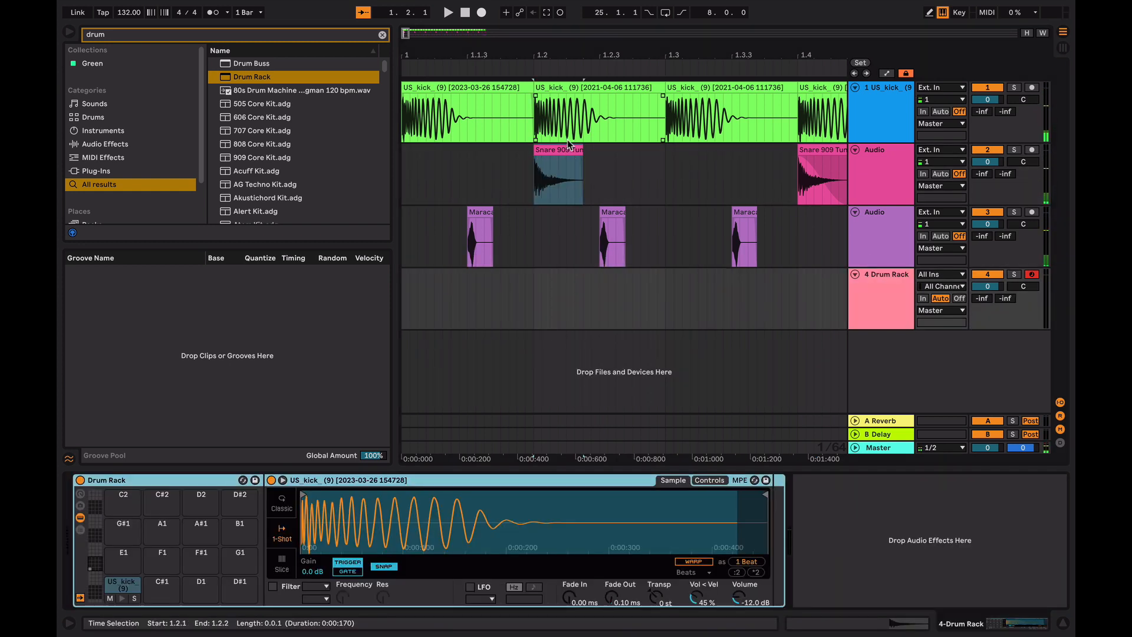
key(s)
click(881, 303)
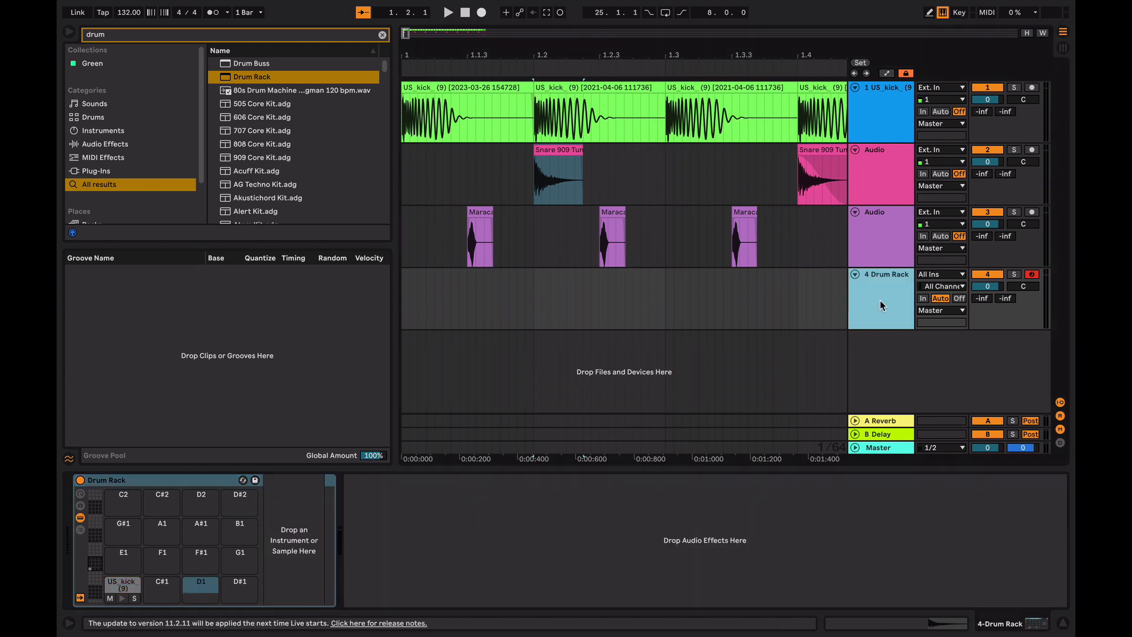
drag(562, 151, 201, 574)
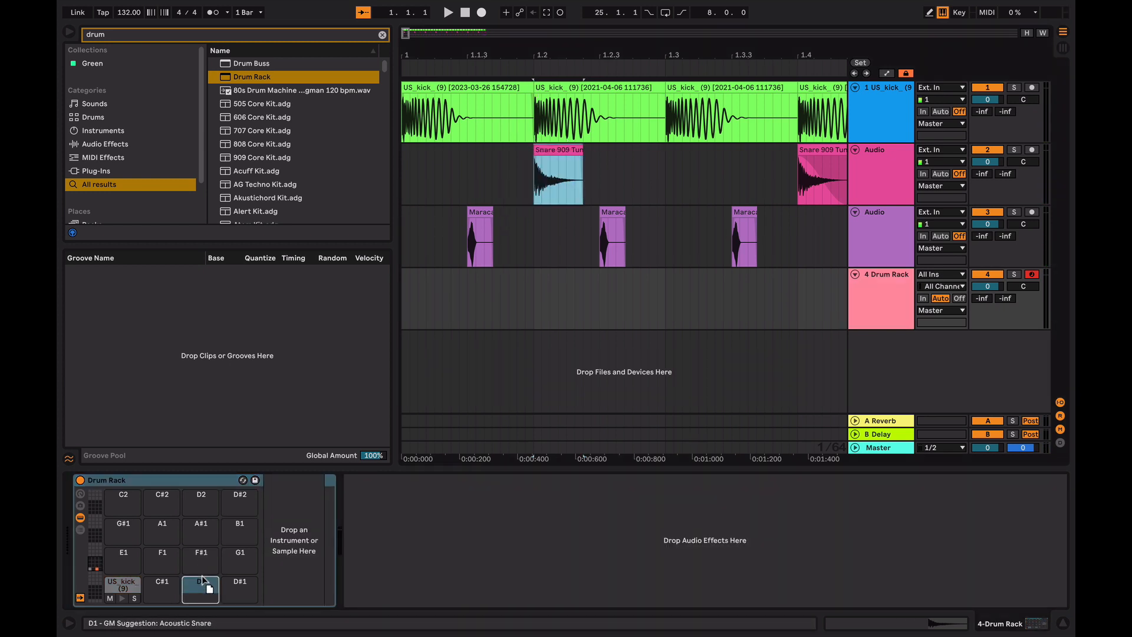
click(201, 575)
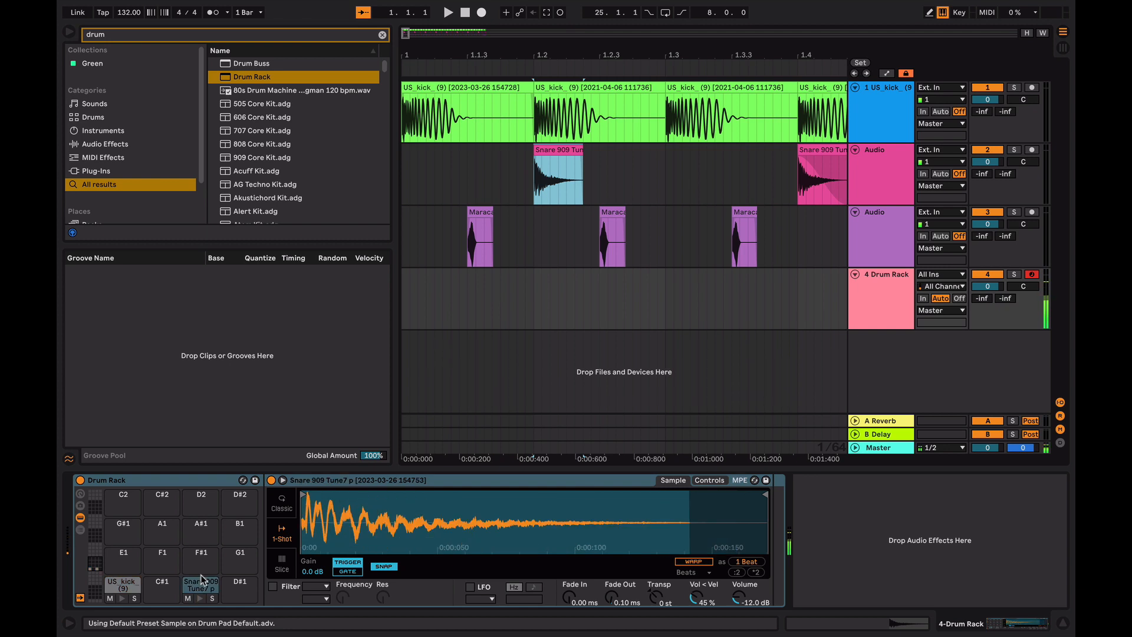
key(w)
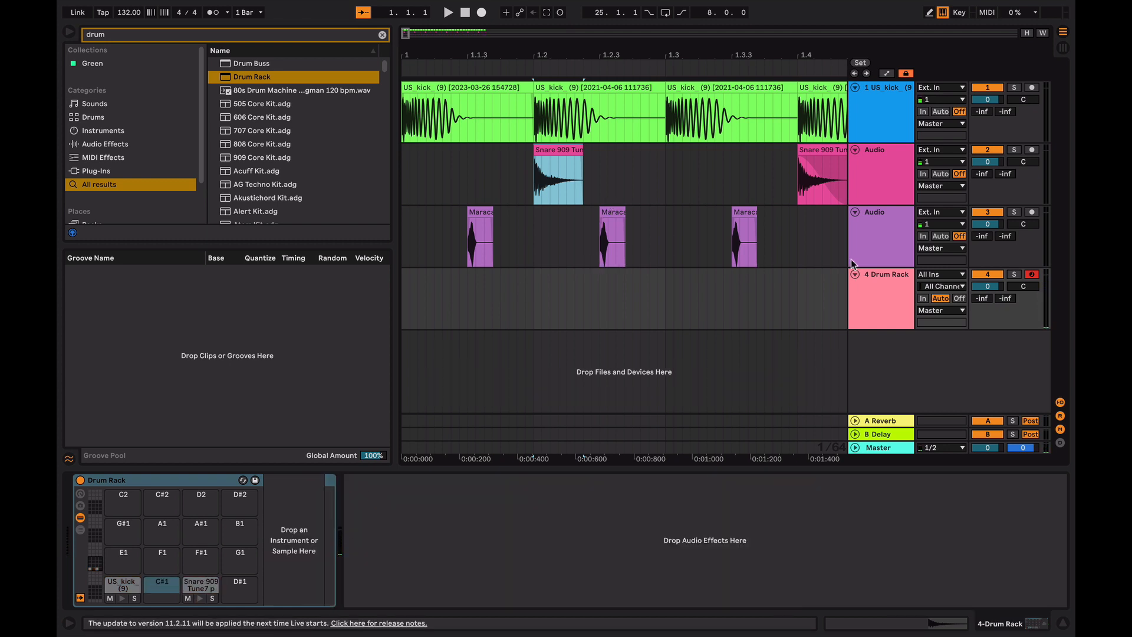
Step: Load a maracas clip from bar 1 into the Drum Rack and move it to pad E1
click(603, 229)
drag(596, 228, 242, 587)
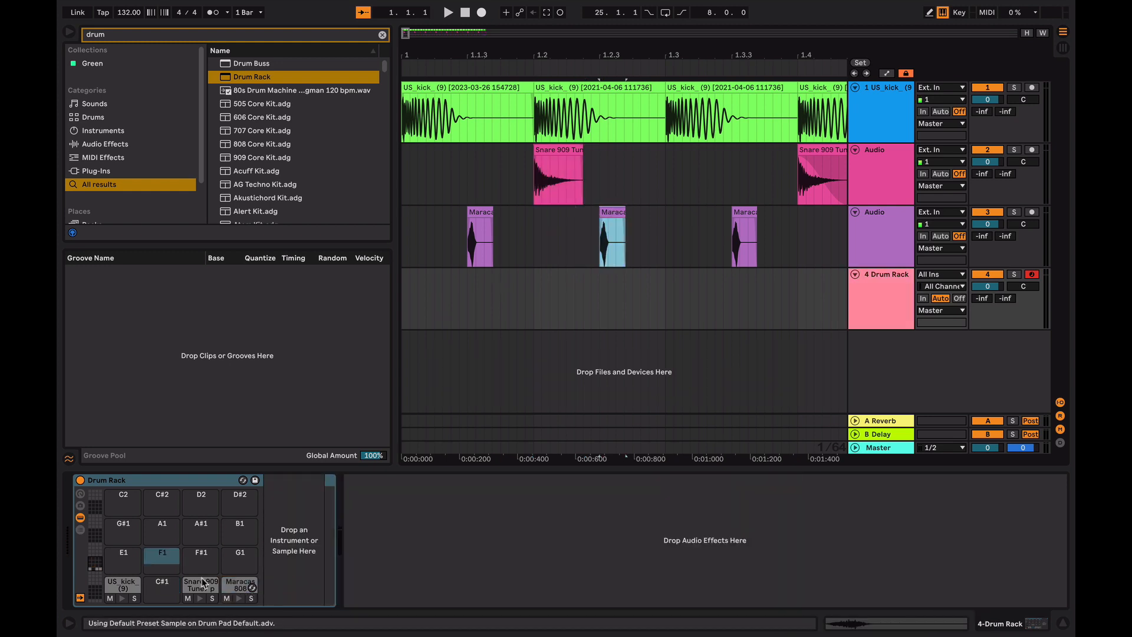
click(237, 587)
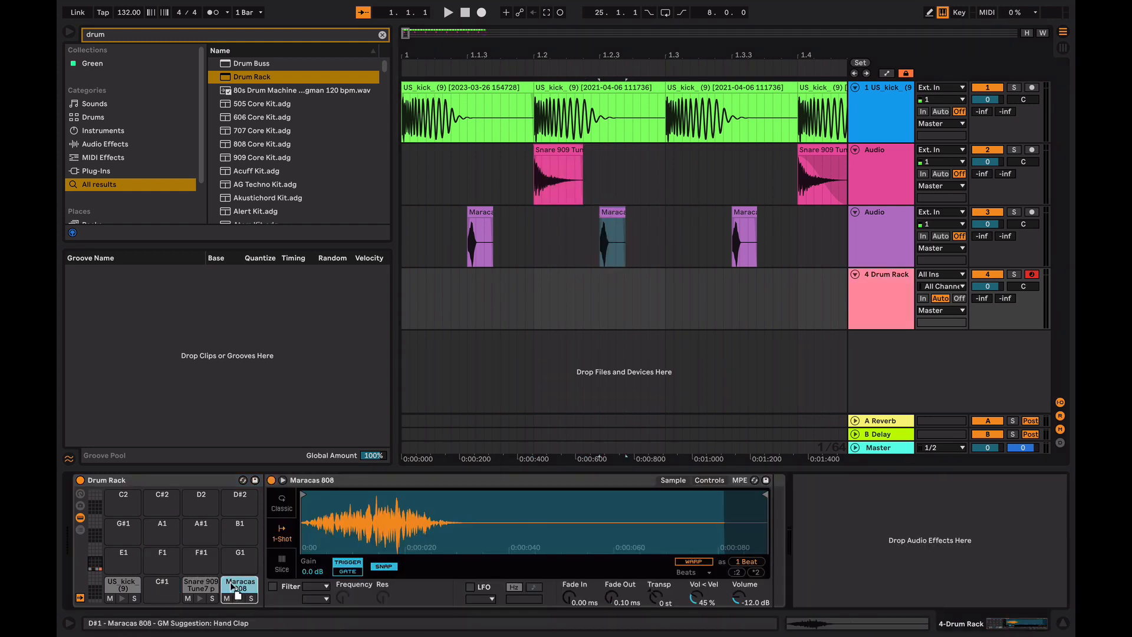
key(d)
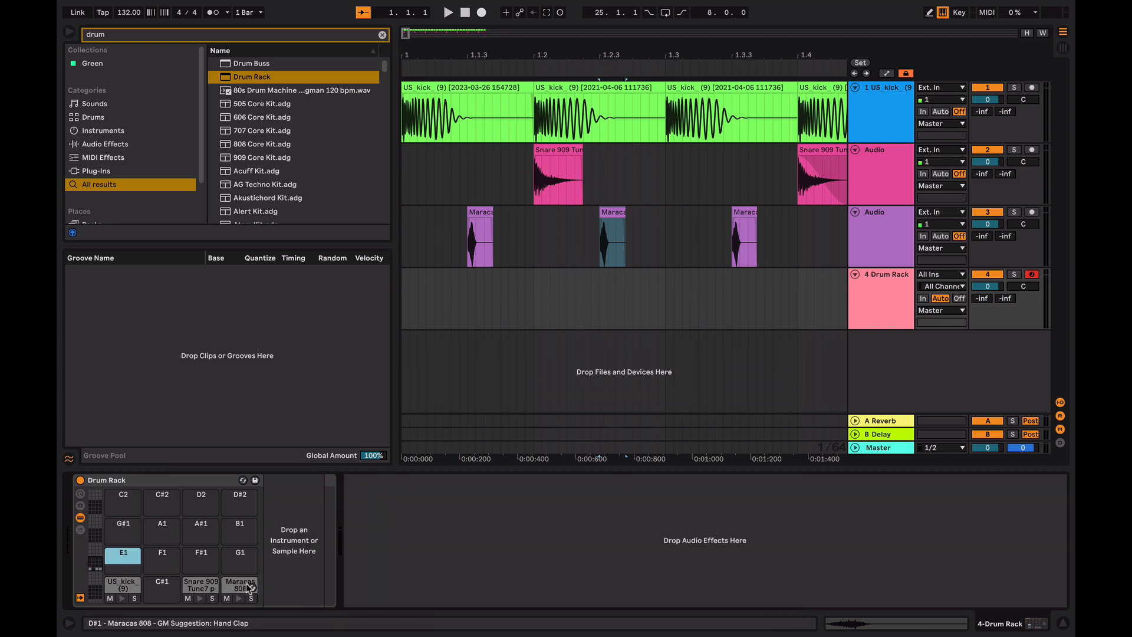
drag(232, 588, 120, 557)
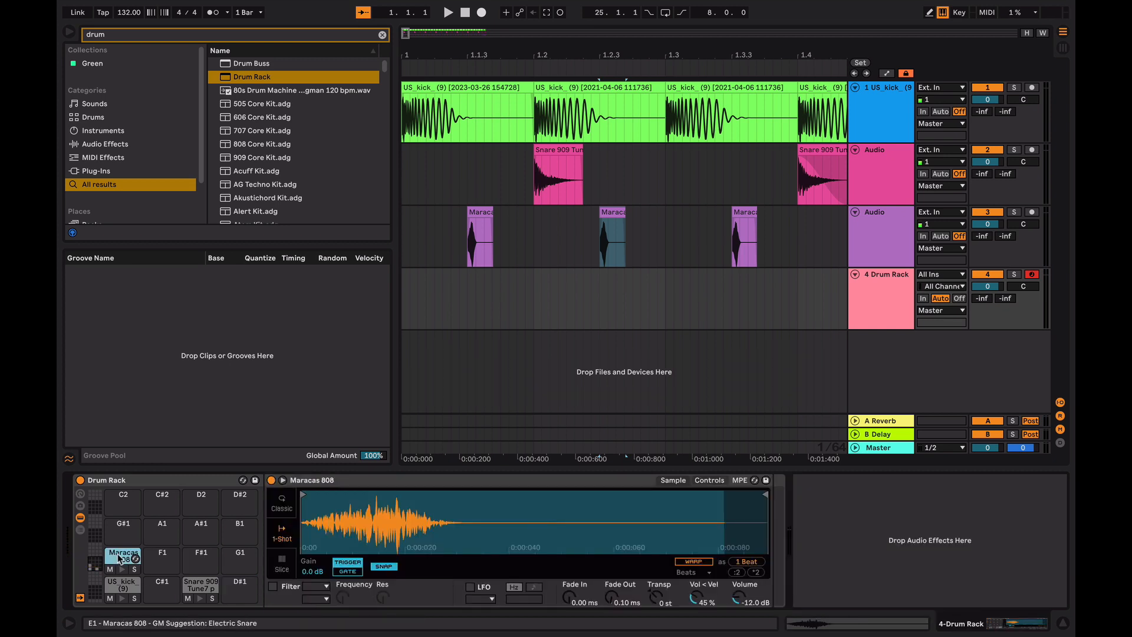
Step: Play the kick, snare and maracas pads from the computer keyboard to try out the kit
key(a)
key(d)
key(d)
key(s)
key(a)
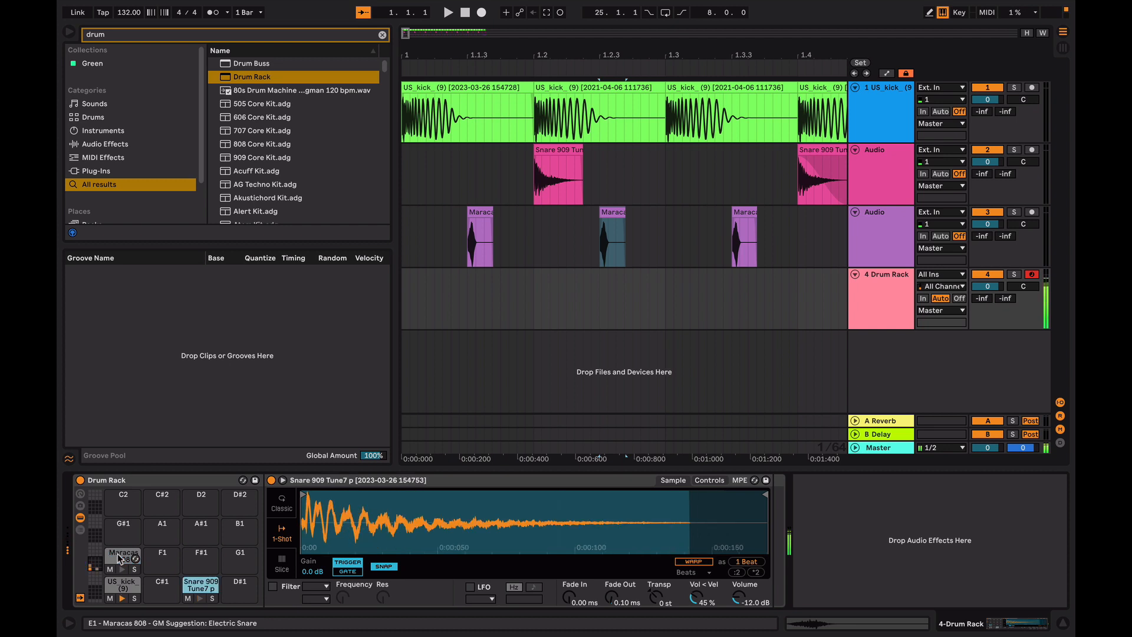
Step: Create an empty one-bar MIDI clip from 1.1.1 to 2.1.1 on the Drum Rack track
click(570, 301)
key(minus)
key(minus)
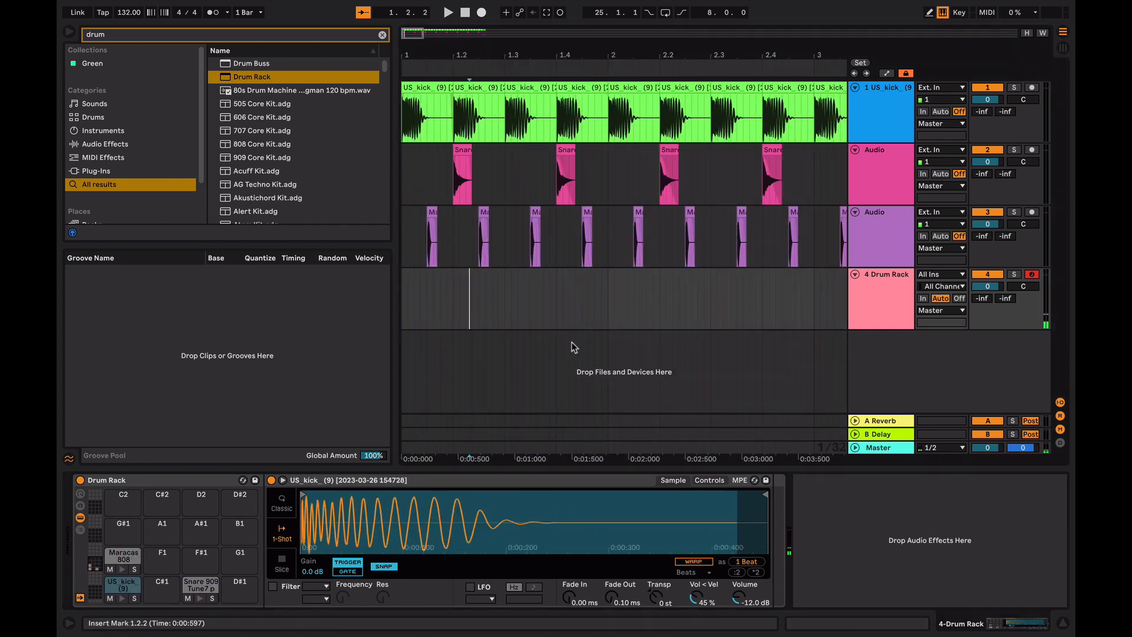
key(minus)
drag(533, 292, 277, 278)
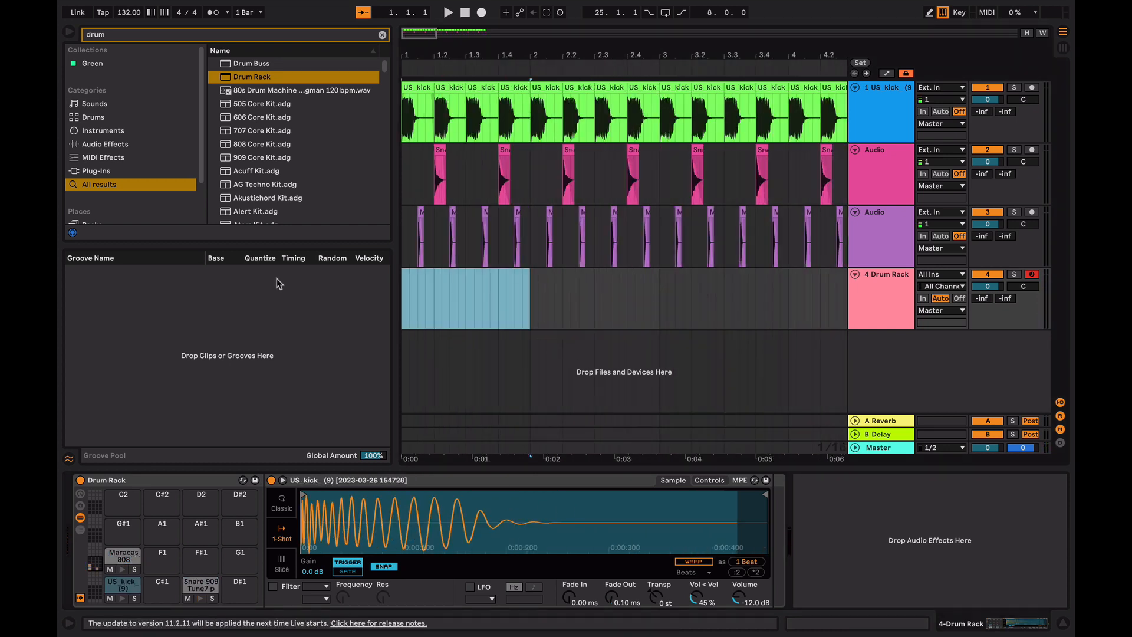
key(ctrl+shift+m)
key(ctrl+alt+l)
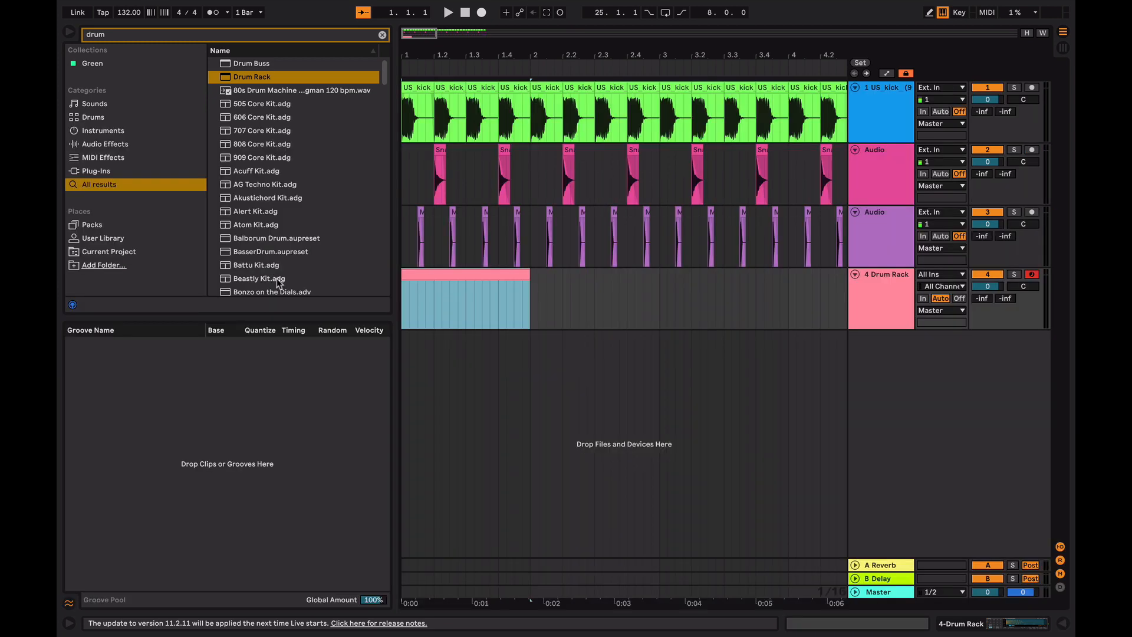
Step: Delete the three audio tracks with the kick, snare and maracas clips, keeping only the Drum Rack track
key(minus)
click(532, 250)
click(868, 119)
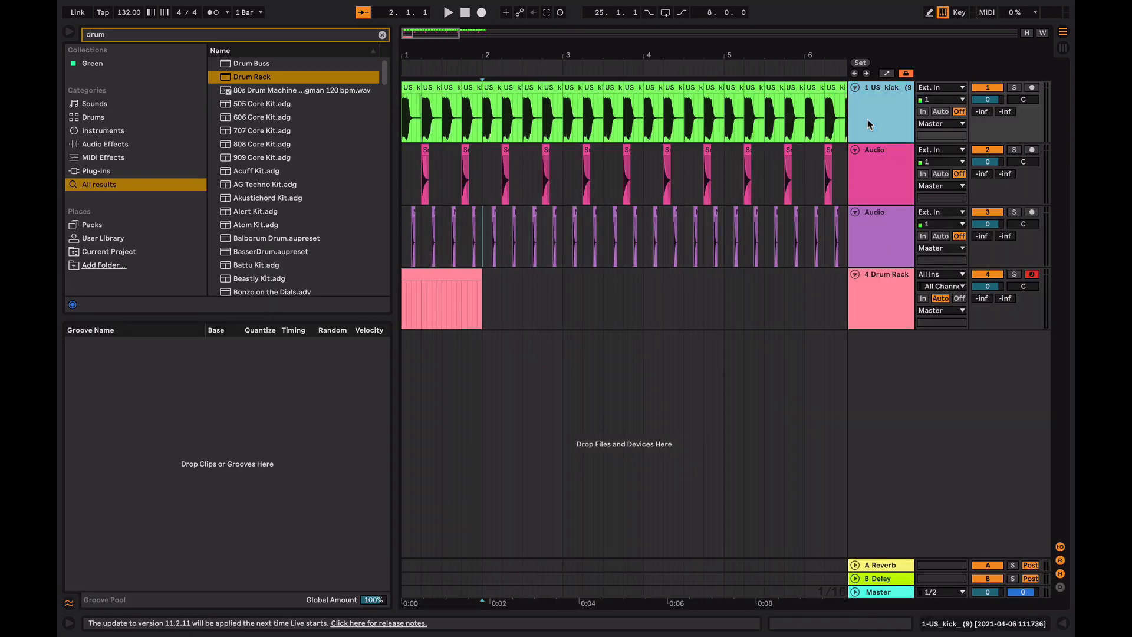
key(Delete)
key(Delete)
key(Delete)
Step: Add a sixteenth-note kick at the start of the one-bar MIDI clip and duplicate it onto every beat
click(436, 90)
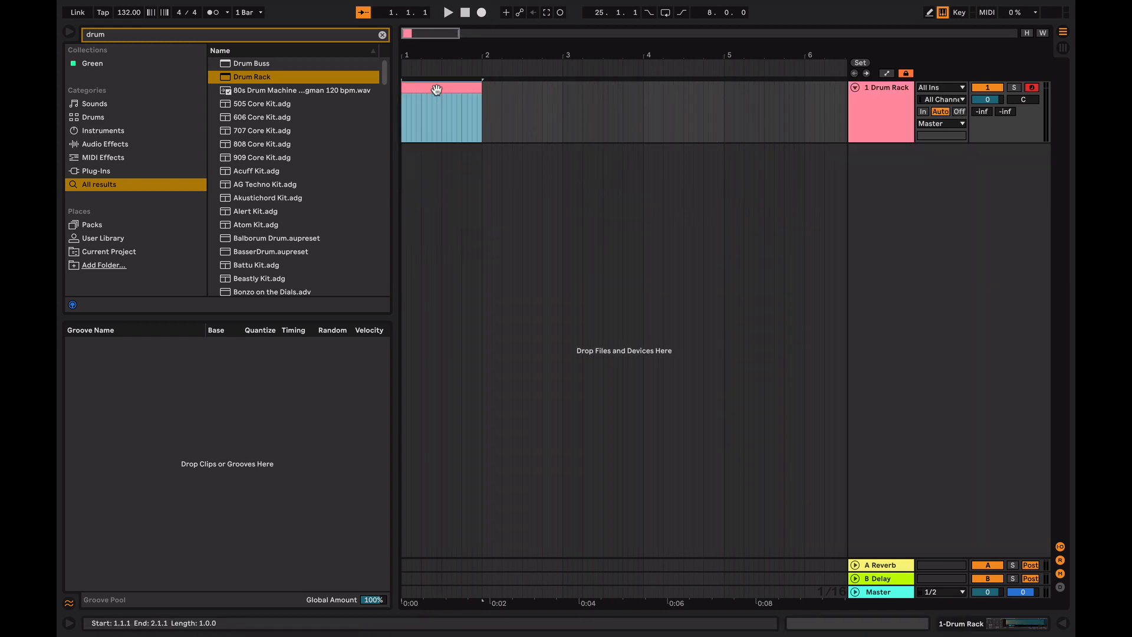
double_click(437, 90)
double_click(349, 320)
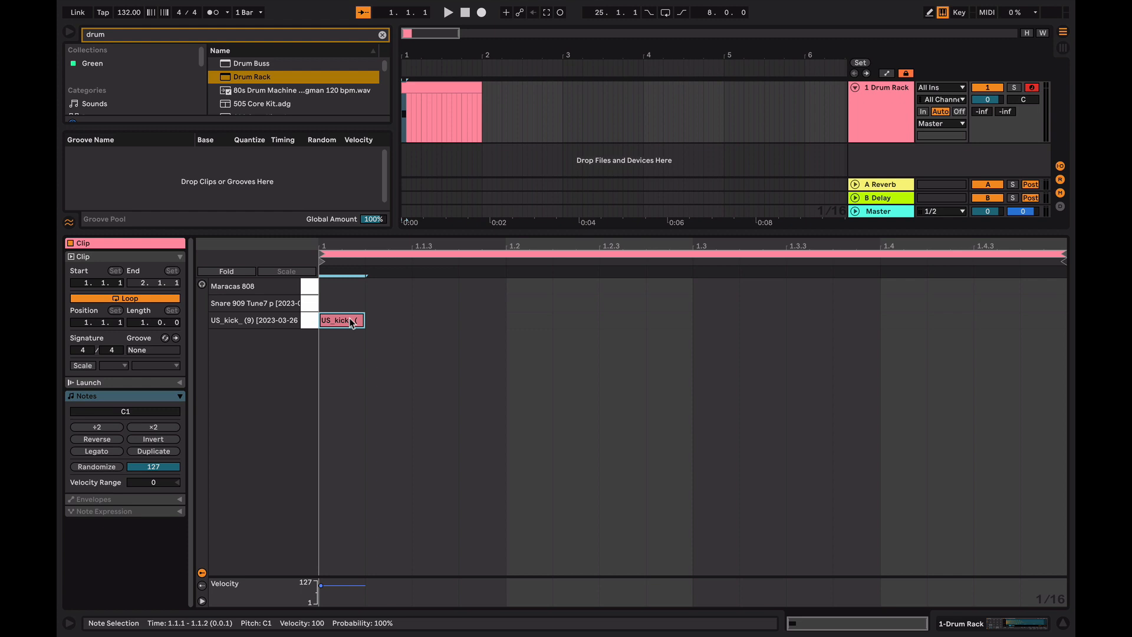
key(ctrl+2)
drag(499, 317, 450, 358)
drag(499, 326, 203, 423)
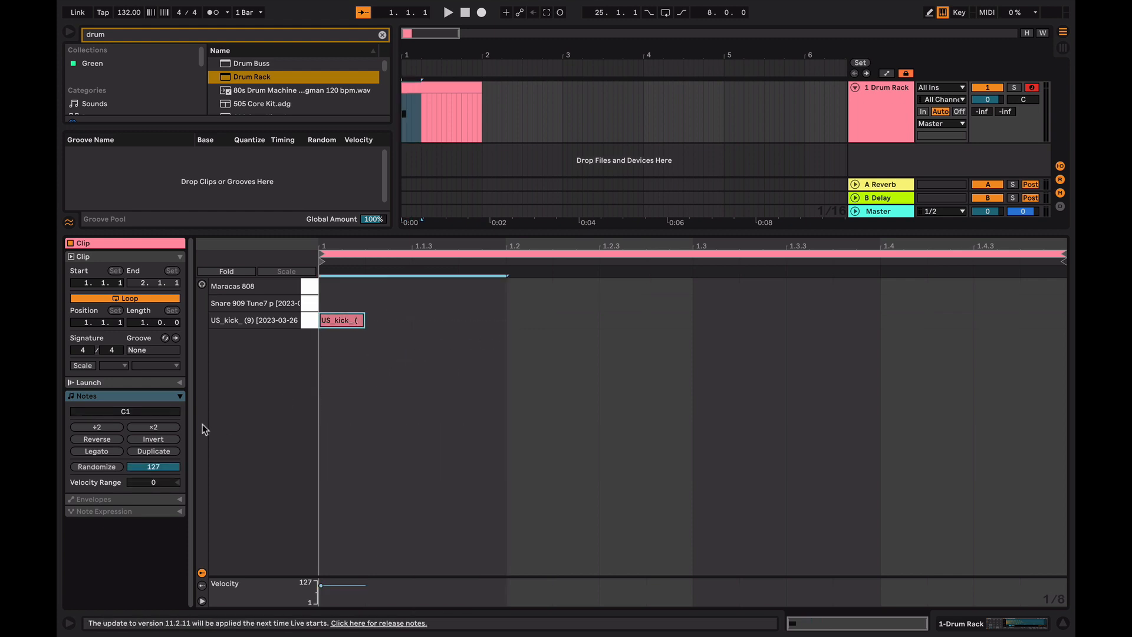
key(ctrl+d)
key(ctrl+d)
key(ctrl+d)
Step: Add eighth-note snares on beats 2 and 4 and sixteenth-note maracas on all four off-beats, and play the pattern
double_click(522, 303)
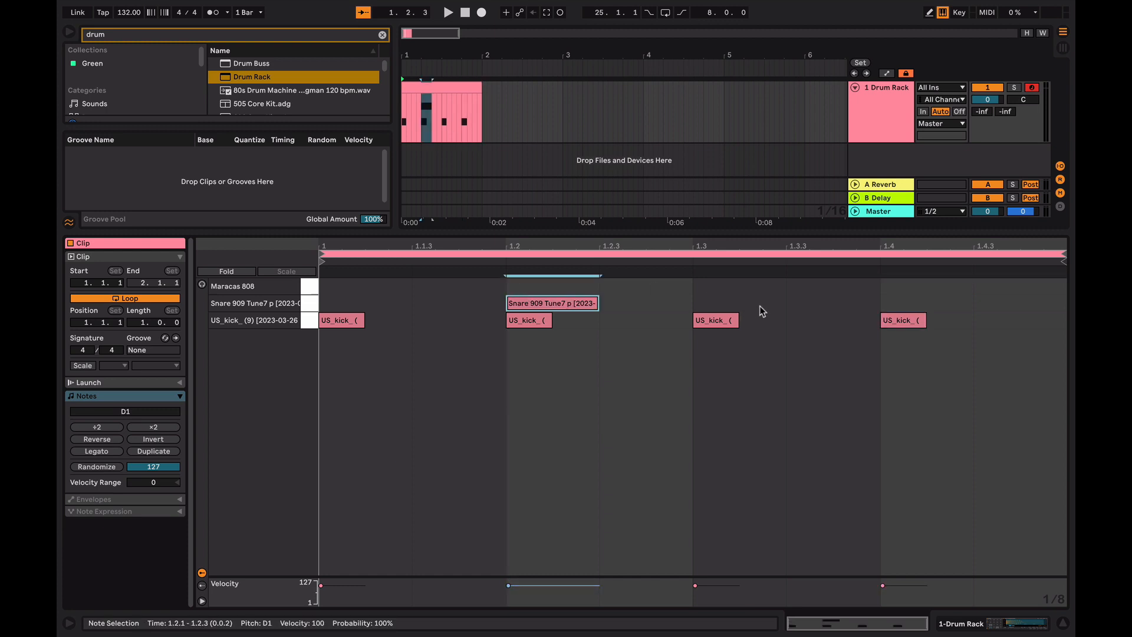
double_click(918, 303)
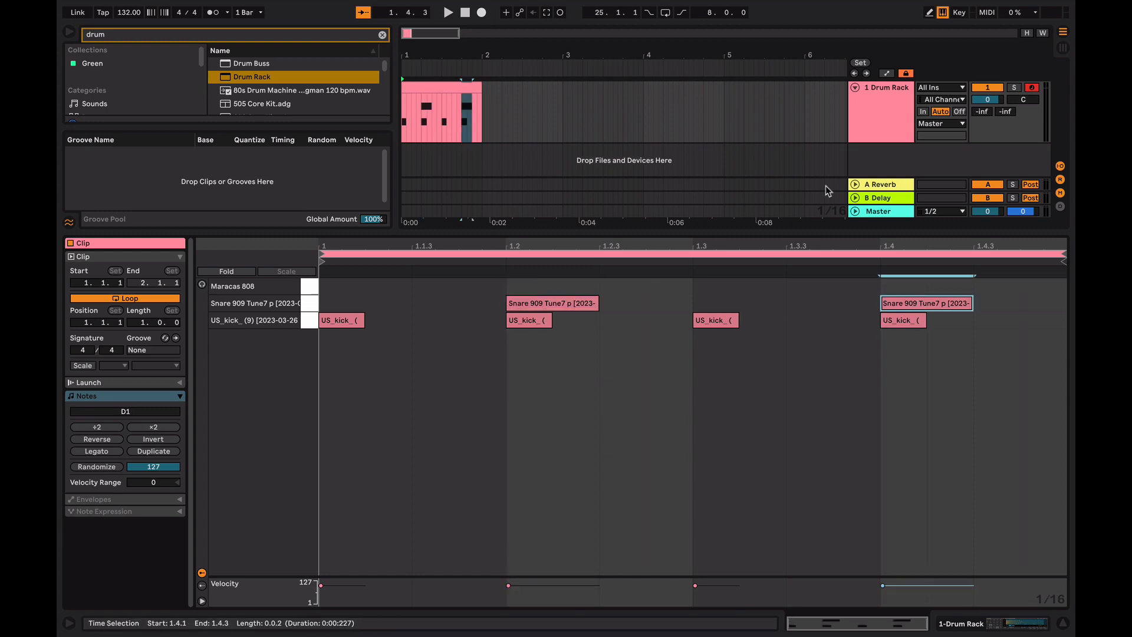
double_click(420, 286)
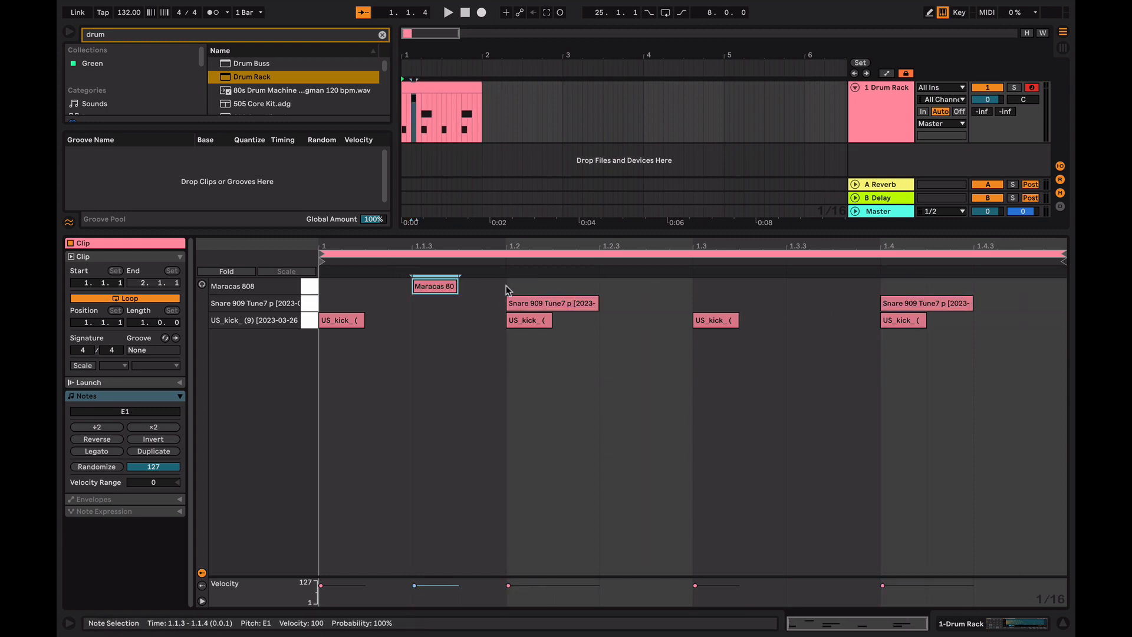
key(ctrl+d)
key(ctrl+d)
key(ctrl+d)
key(space)
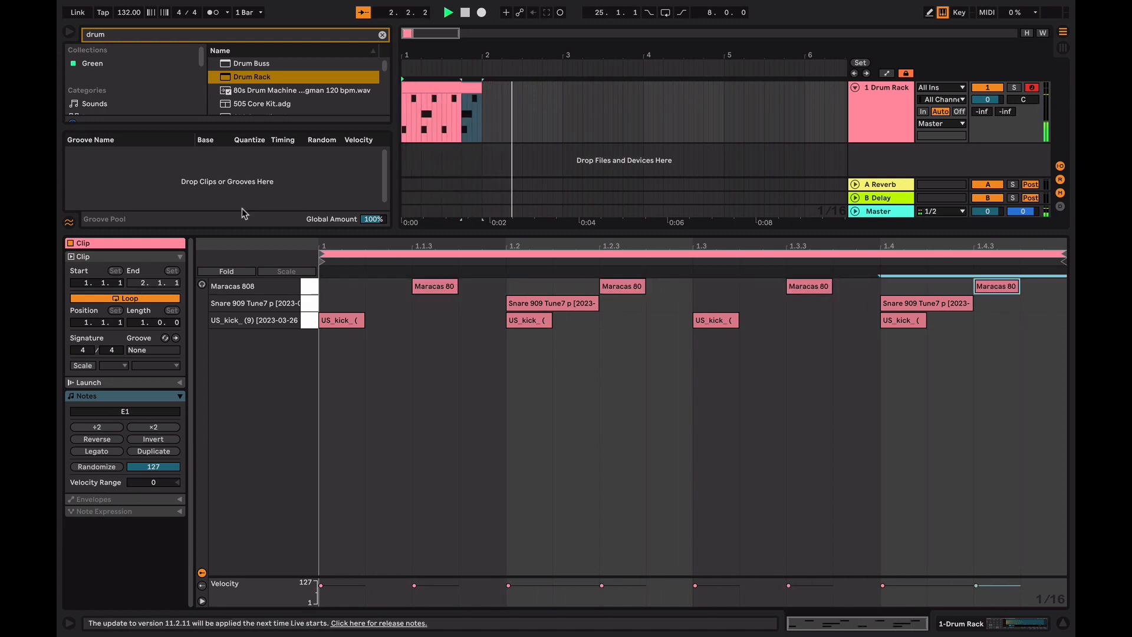
key(space)
Step: Duplicate the one-bar drum clip until the pattern fills eight bars, and select the whole arrangement
key(ctrl+alt+l)
click(441, 88)
key(ctrl+d)
key(ctrl+d)
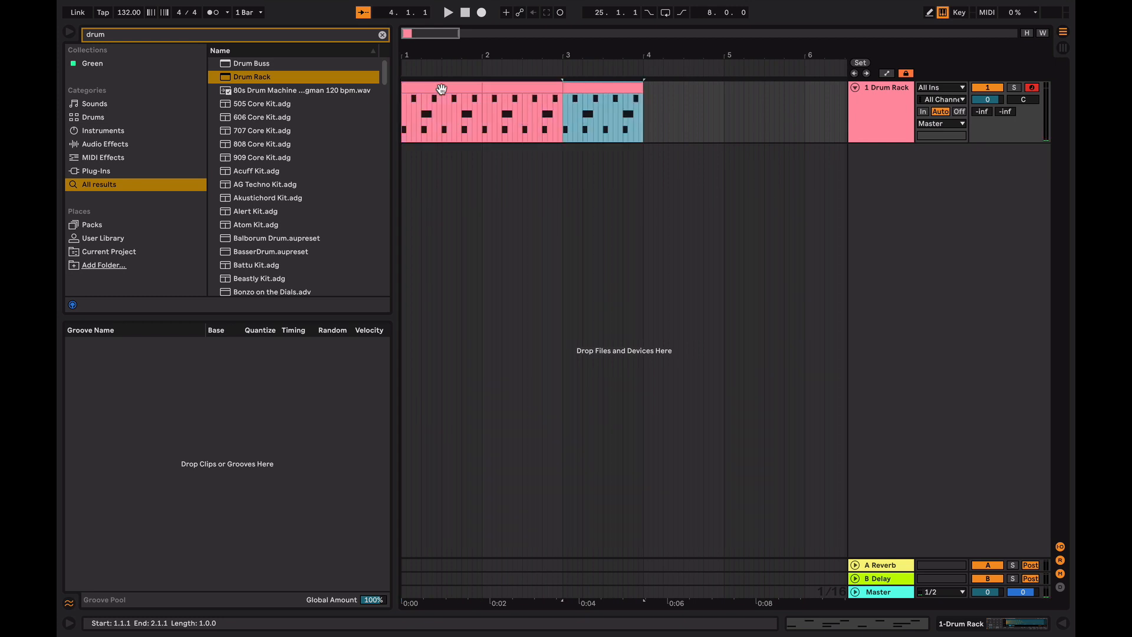
key(ctrl+d)
shift+click(441, 88)
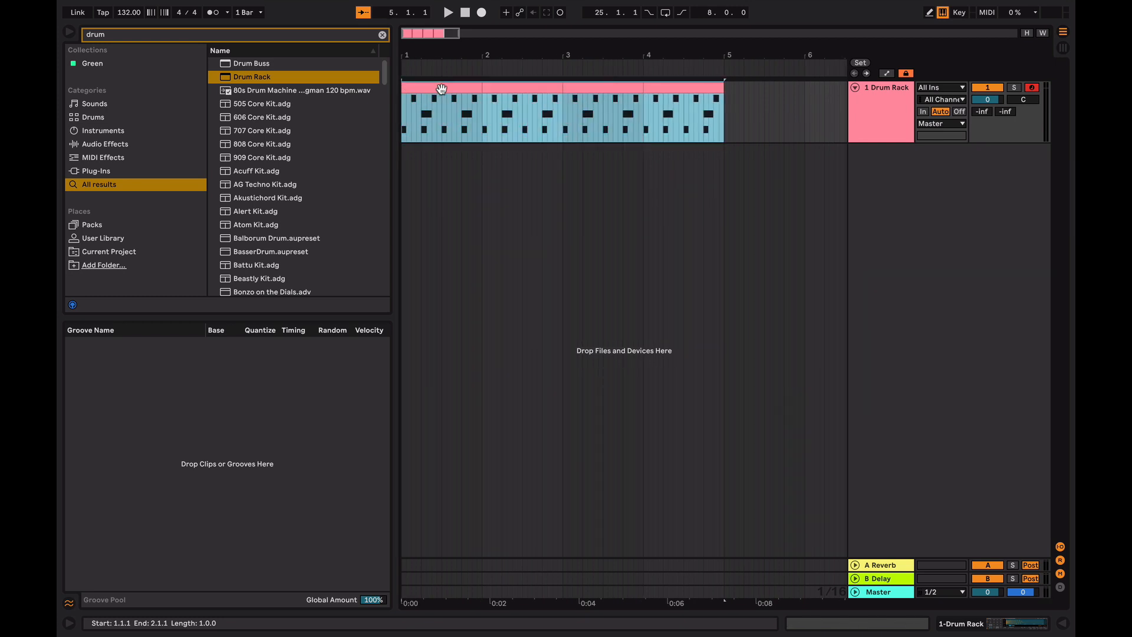
key(ctrl+d)
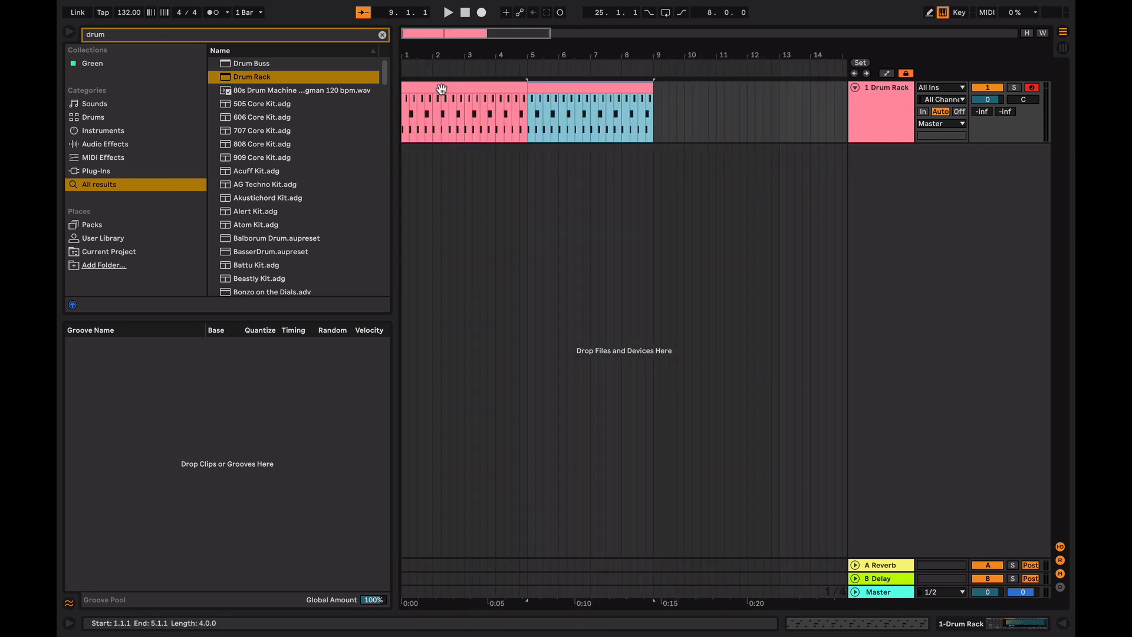
key(ctrl+a)
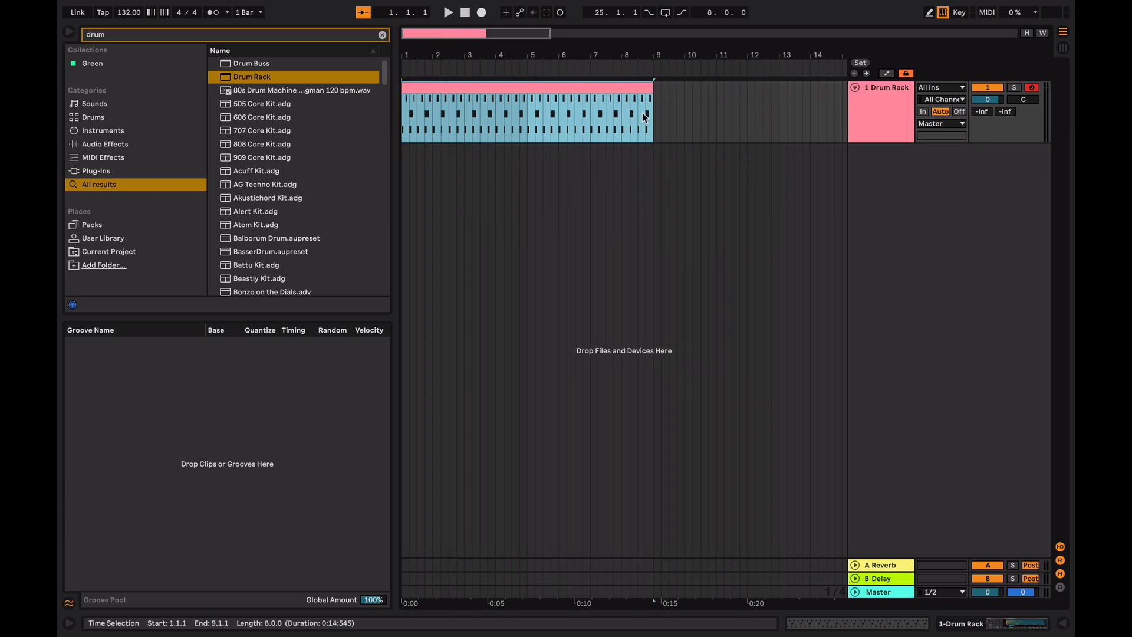
Step: Separate the last beat of bar 8, from 8.4.1 to 9.1.1, into its own clip and open its notes
click(646, 117)
shift+click(652, 86)
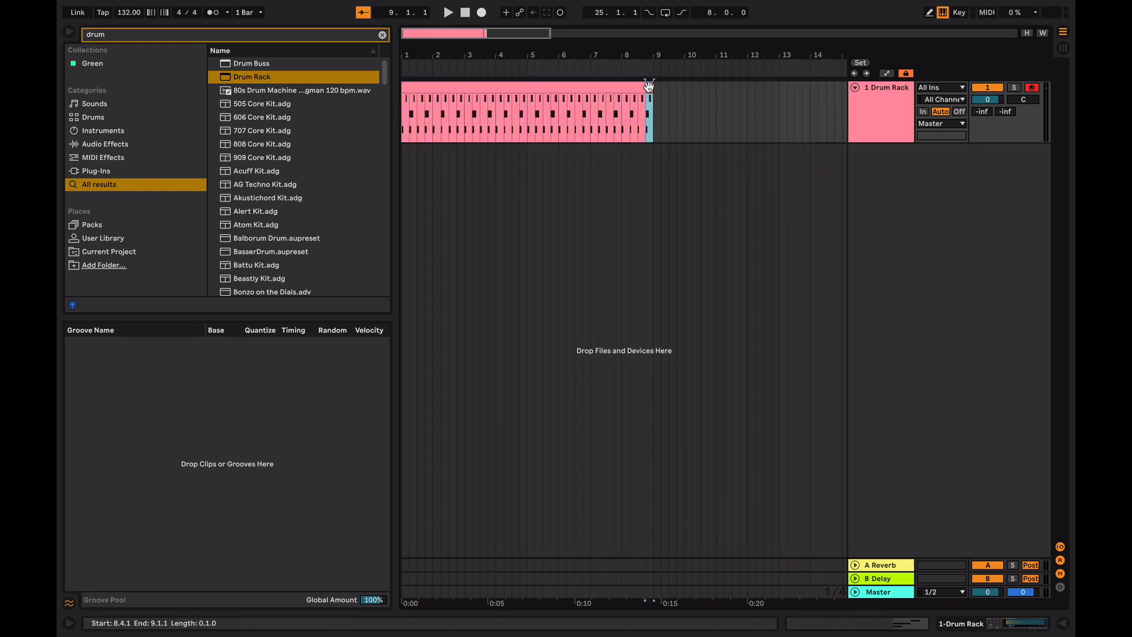
double_click(648, 87)
click(705, 374)
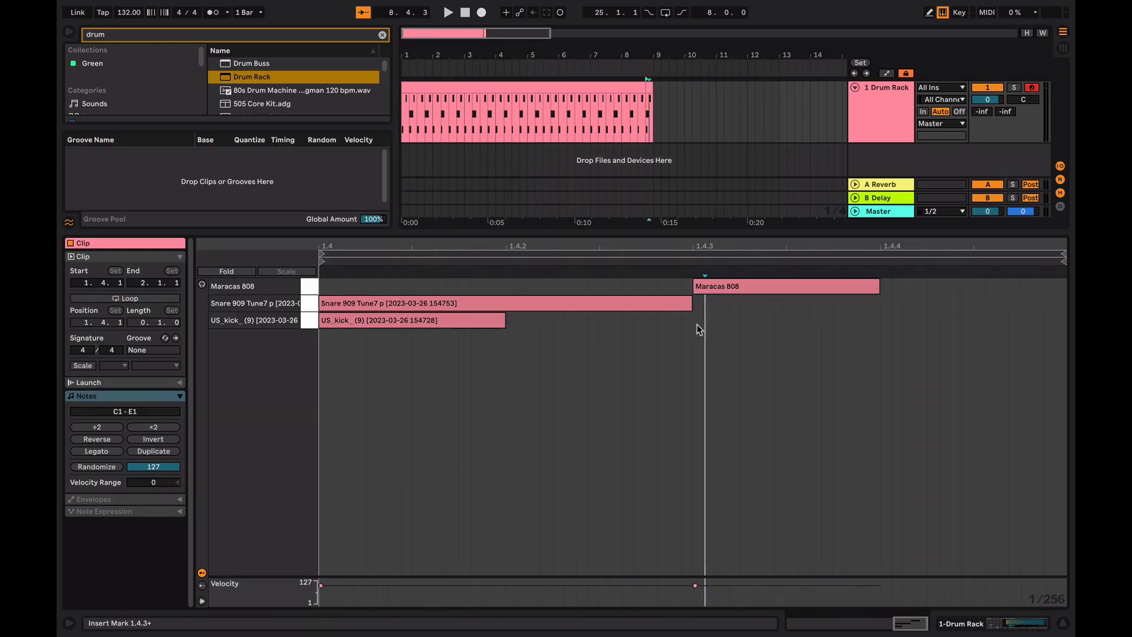
click(654, 373)
Step: Add a closing fill to the last-beat clip with sixteenth-note snares at 1.4.3 and 1.4.4 and a kick at 1.4.4
click(642, 310)
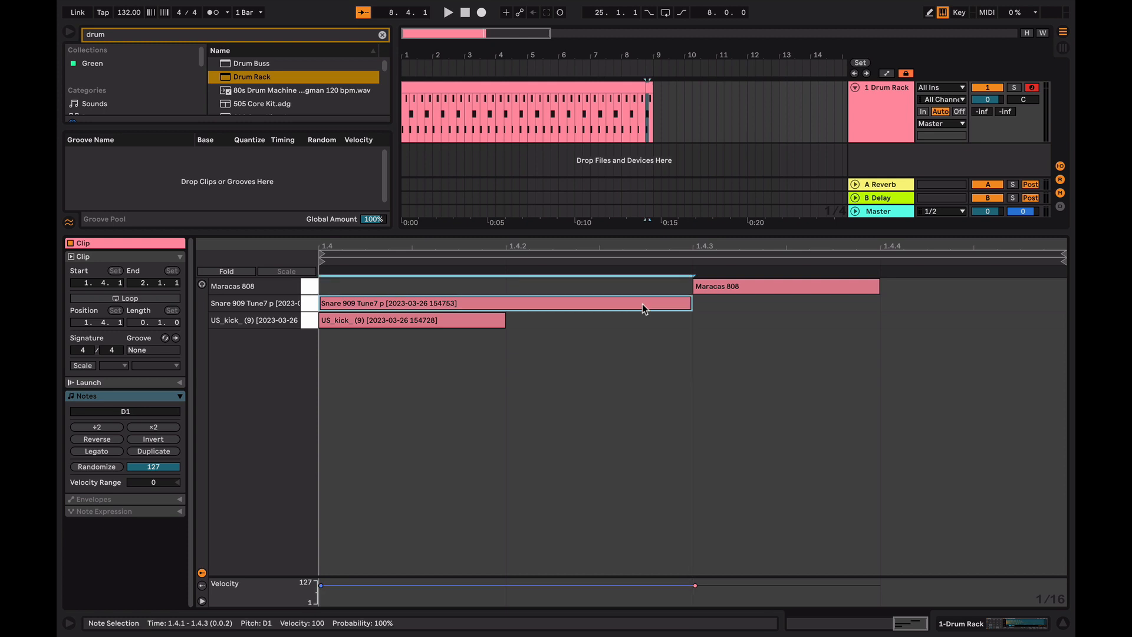
key(ctrl+d)
key(shift+Left)
key(ctrl+d)
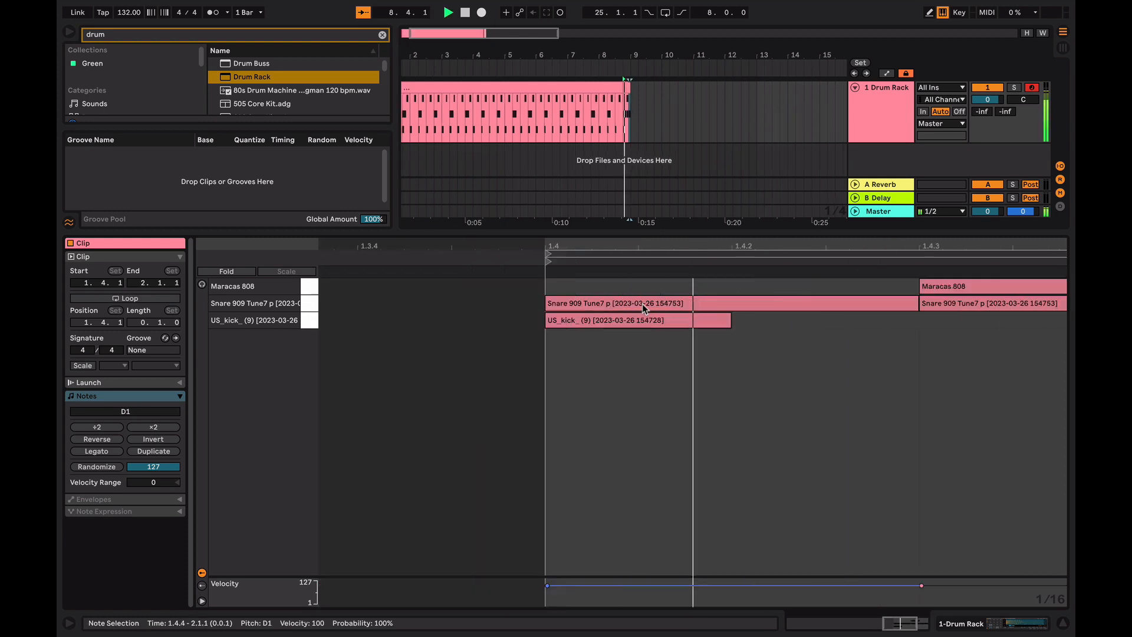
double_click(918, 318)
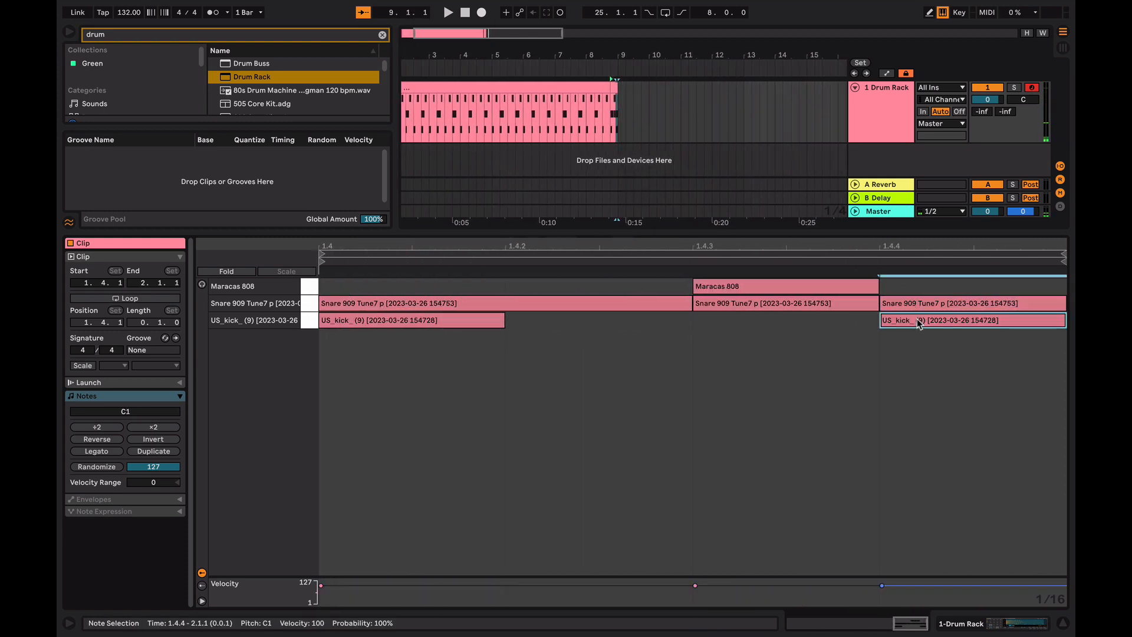
key(ctrl+alt+l)
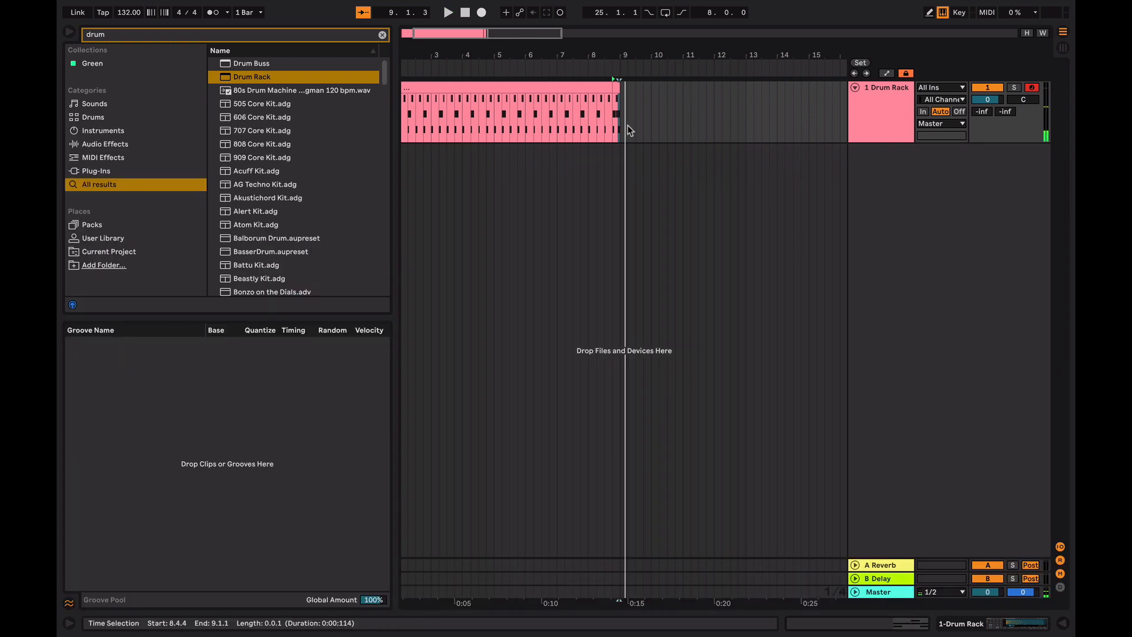
Step: Select the eight-bar pattern and examine the kick pad's Simpler in the Drum Rack
drag(628, 125, 315, 71)
double_click(869, 124)
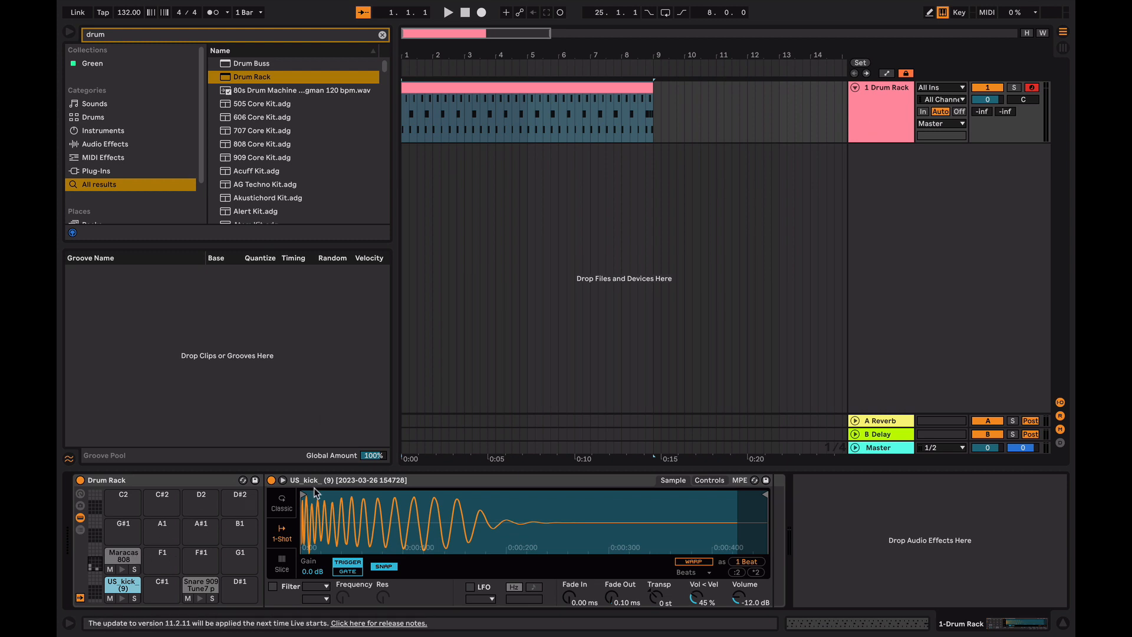
click(482, 534)
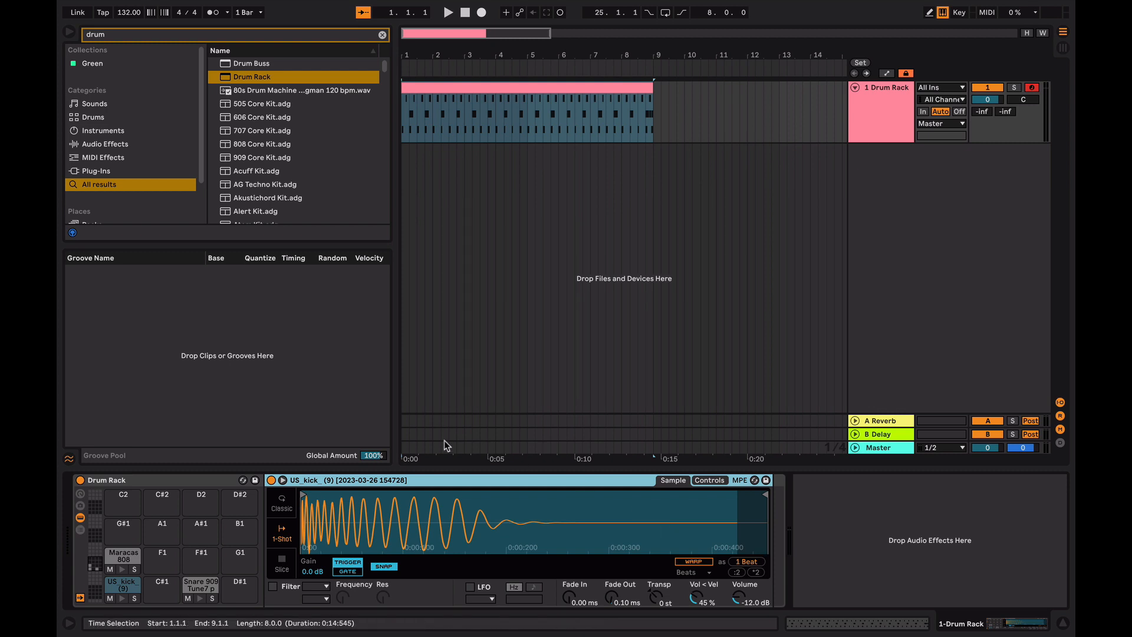
Step: Show the unfiltered instrument list in the browser, select Simpler, and audition the maracas and kick pads
click(128, 134)
click(382, 34)
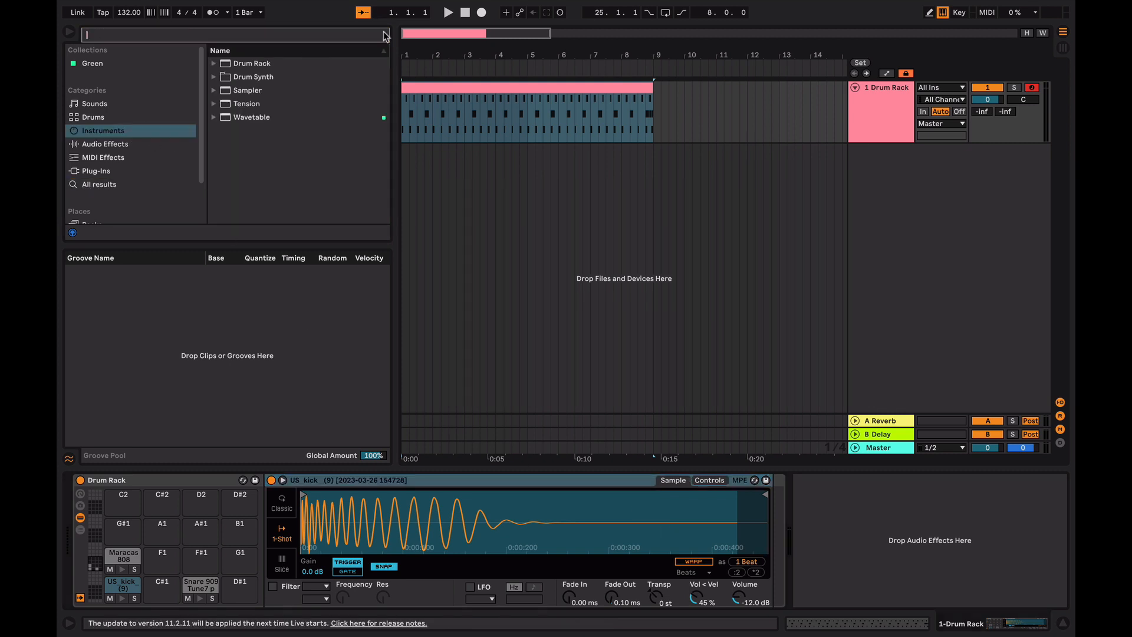
scroll(233, 167, down, 1)
click(243, 188)
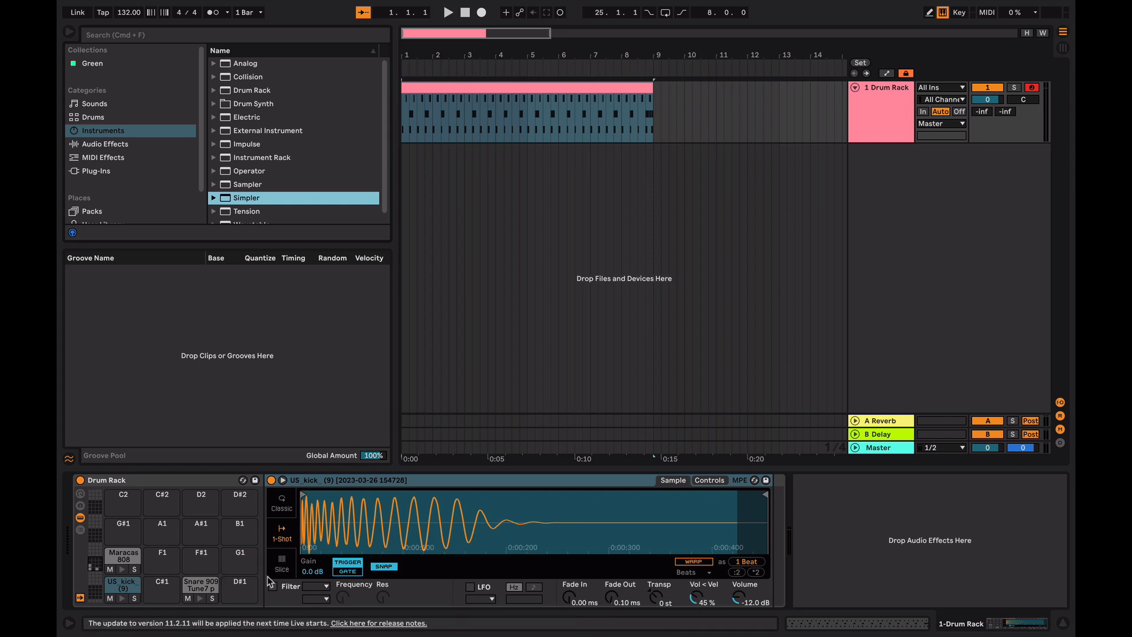
key(d)
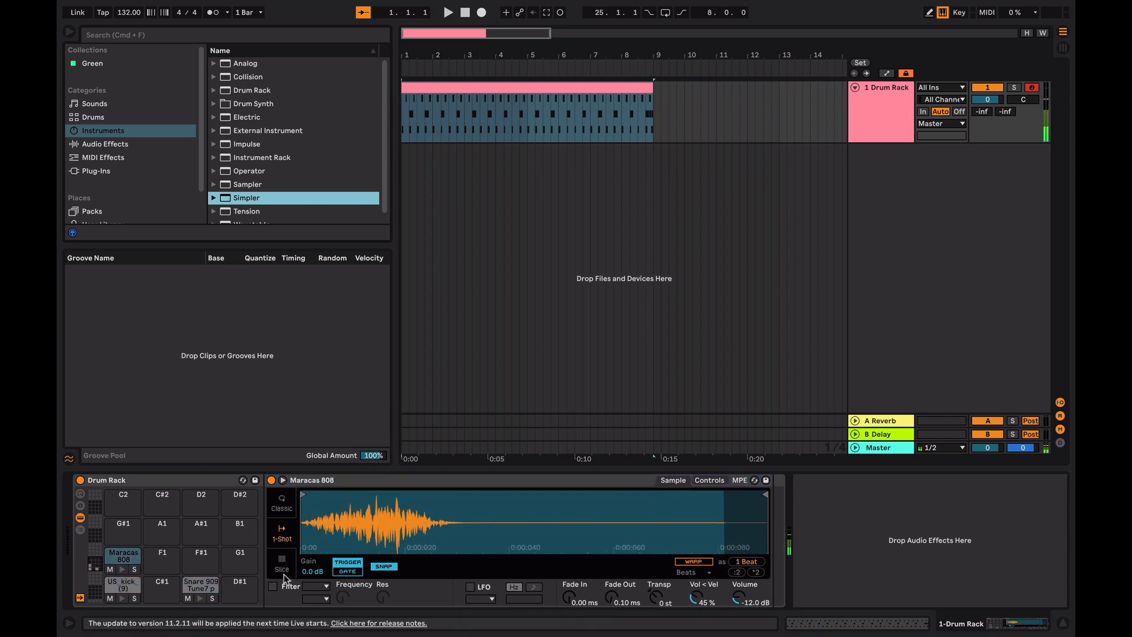
key(a)
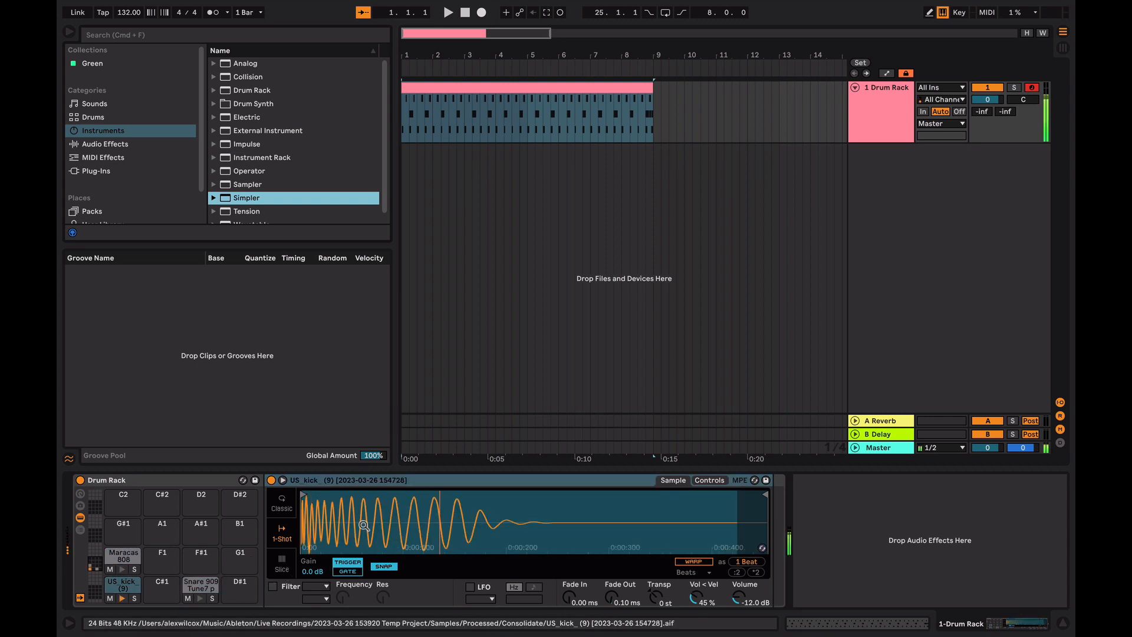
Step: During playback, transpose the maracas pad to +11 st, set its fade-out to 27.0 ms, trim its sample end slightly, and return to the kick pad
click(659, 604)
key(space)
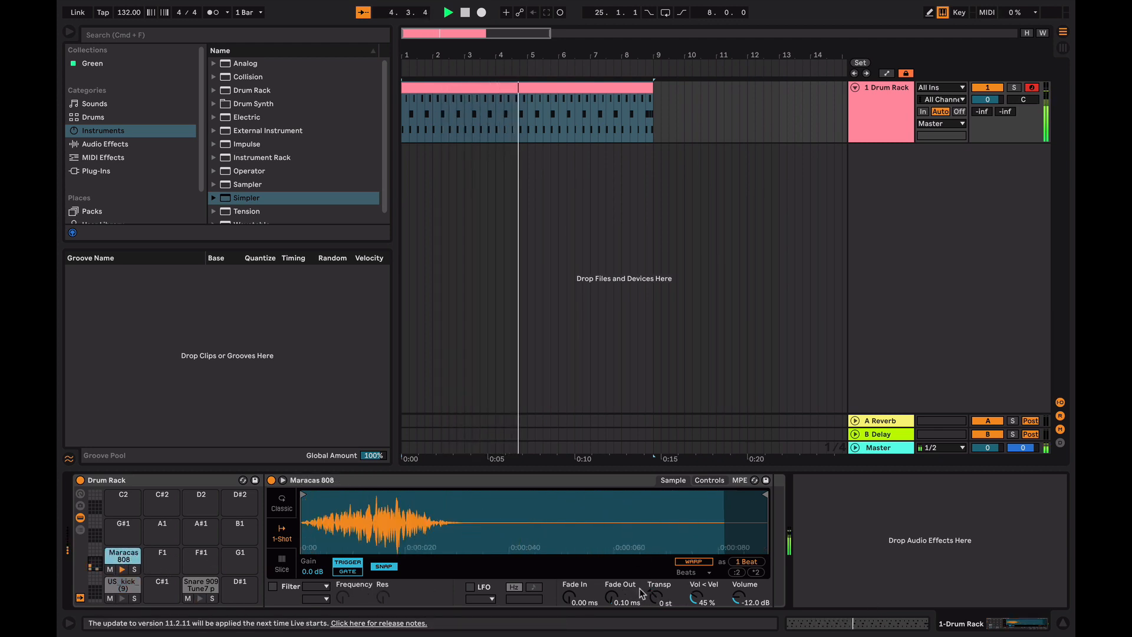
mouse_move(656, 597)
mouse_down()
mouse_move(611, 581)
mouse_move(612, 592)
mouse_up()
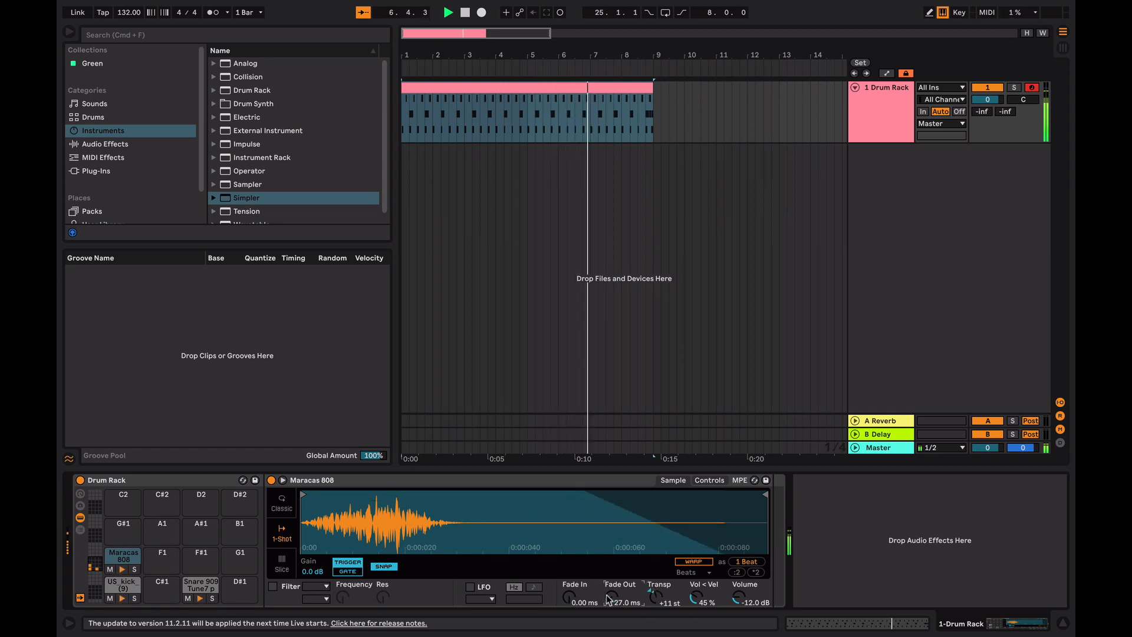
mouse_move(765, 512)
mouse_down()
mouse_move(423, 512)
mouse_move(744, 511)
mouse_up()
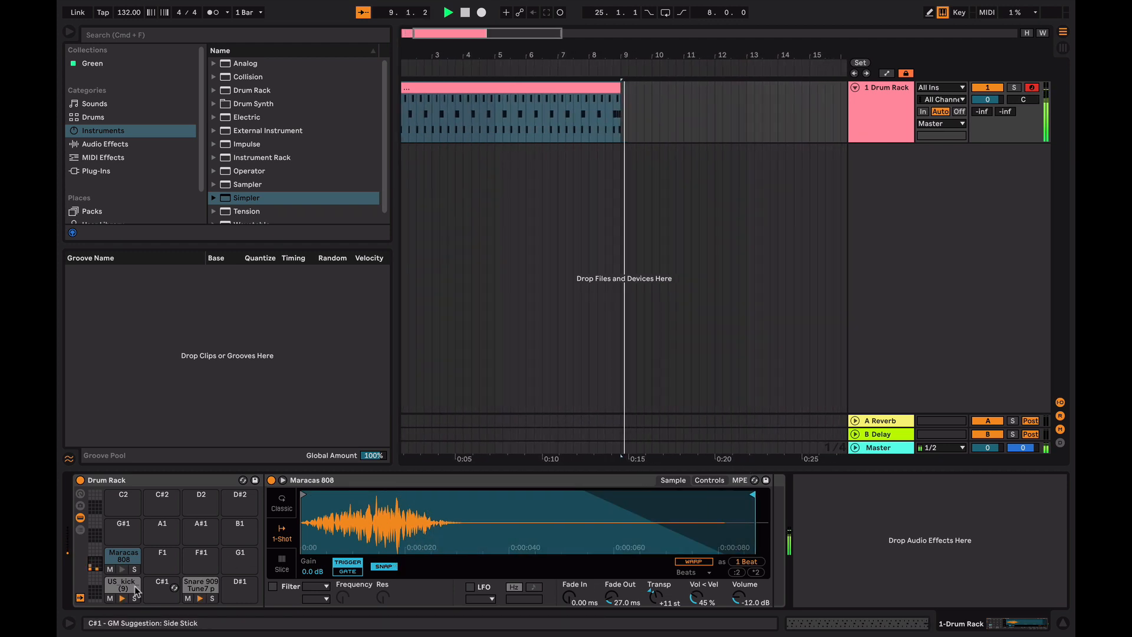
click(123, 585)
click(660, 597)
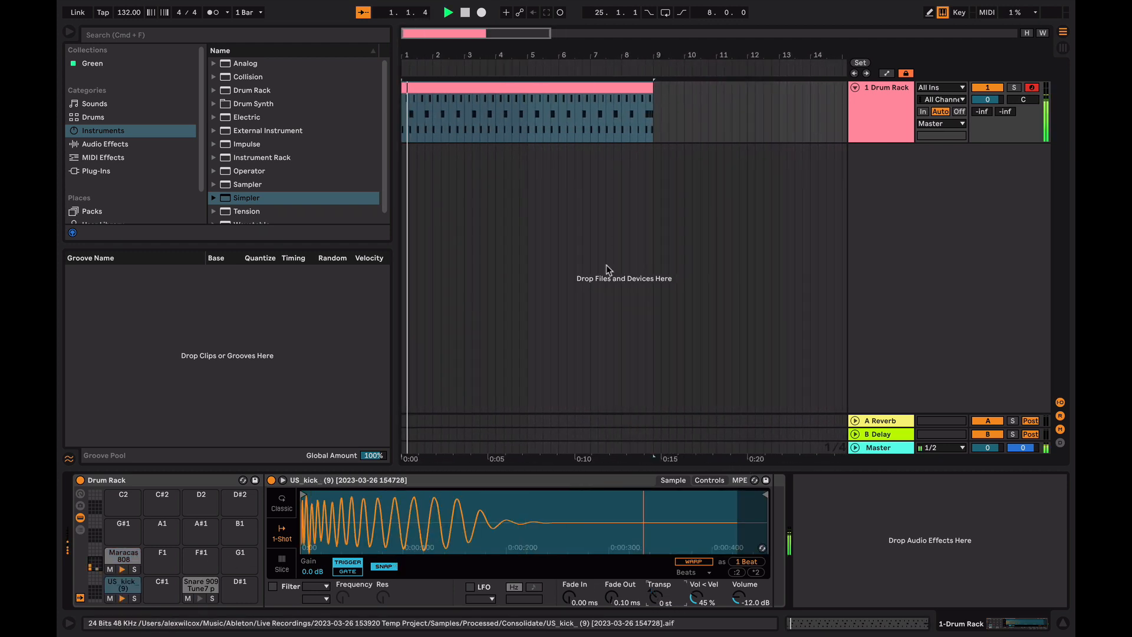
Step: Insert a new audio track below the Drum Rack track
click(644, 120)
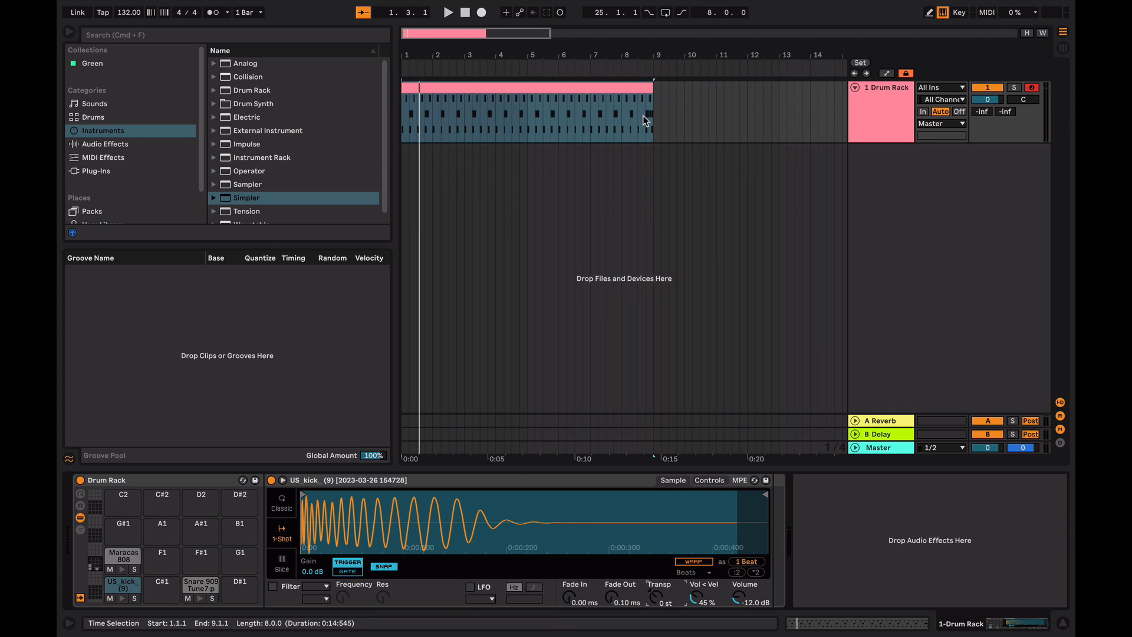
click(865, 125)
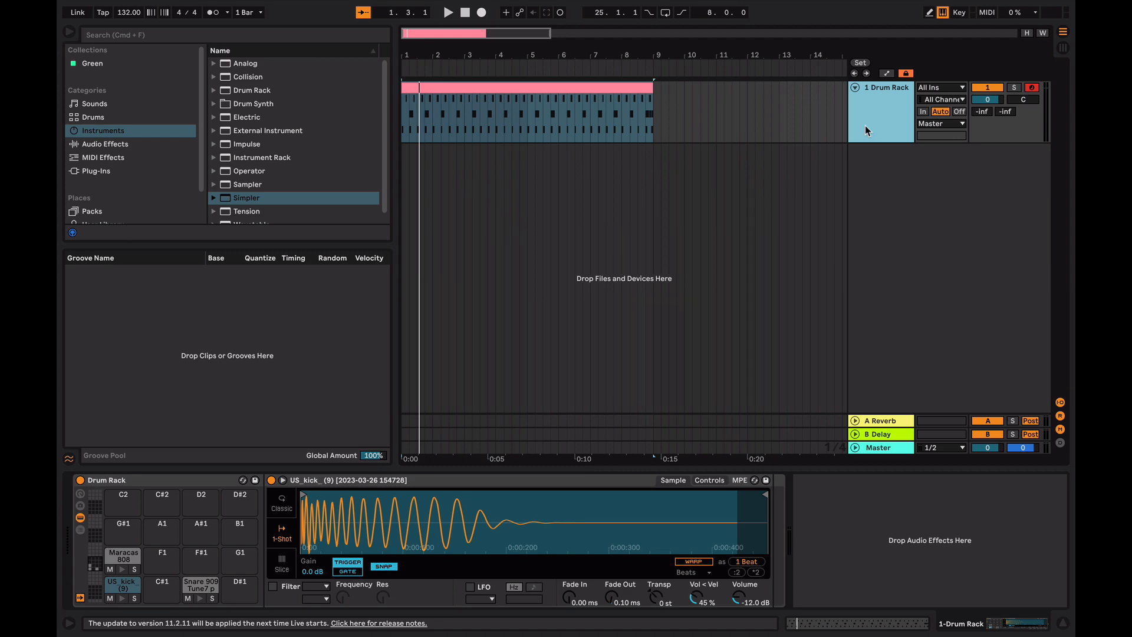
key(super+t)
Step: Switch to Finder and search This Mac for "love rollercoaster"
key(super+h)
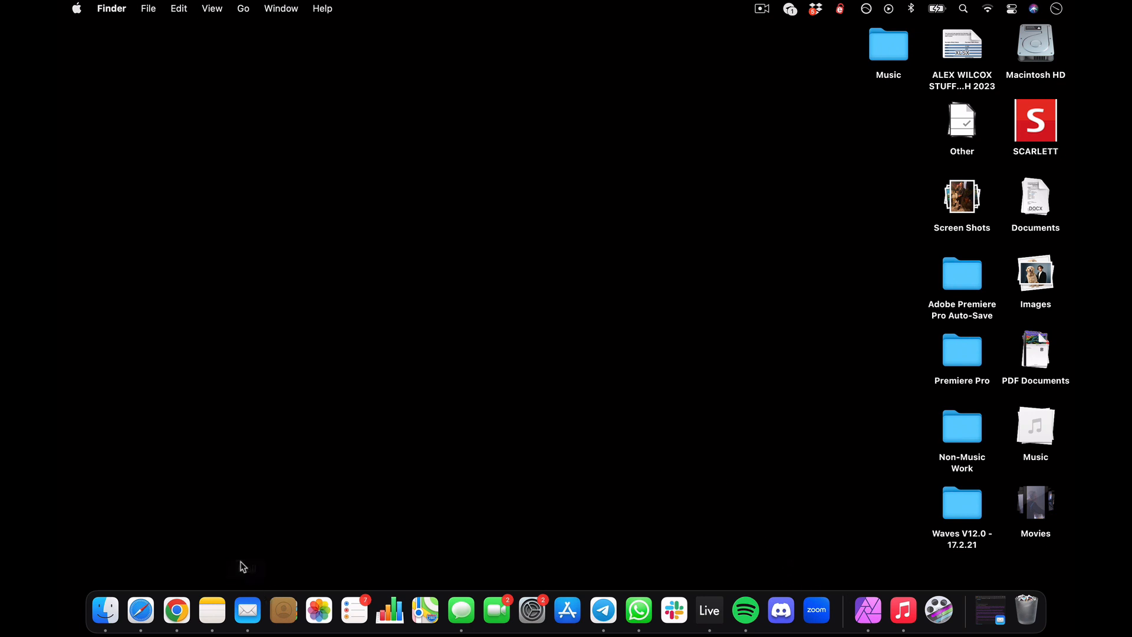
key(super+f)
text(lov)
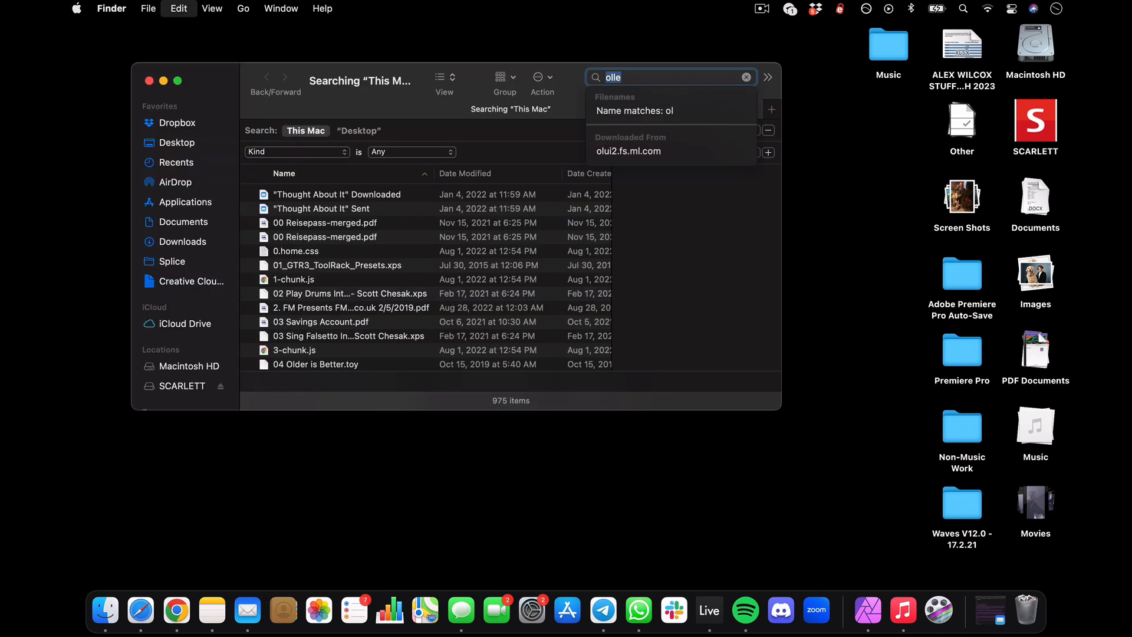
text(e vrollerc)
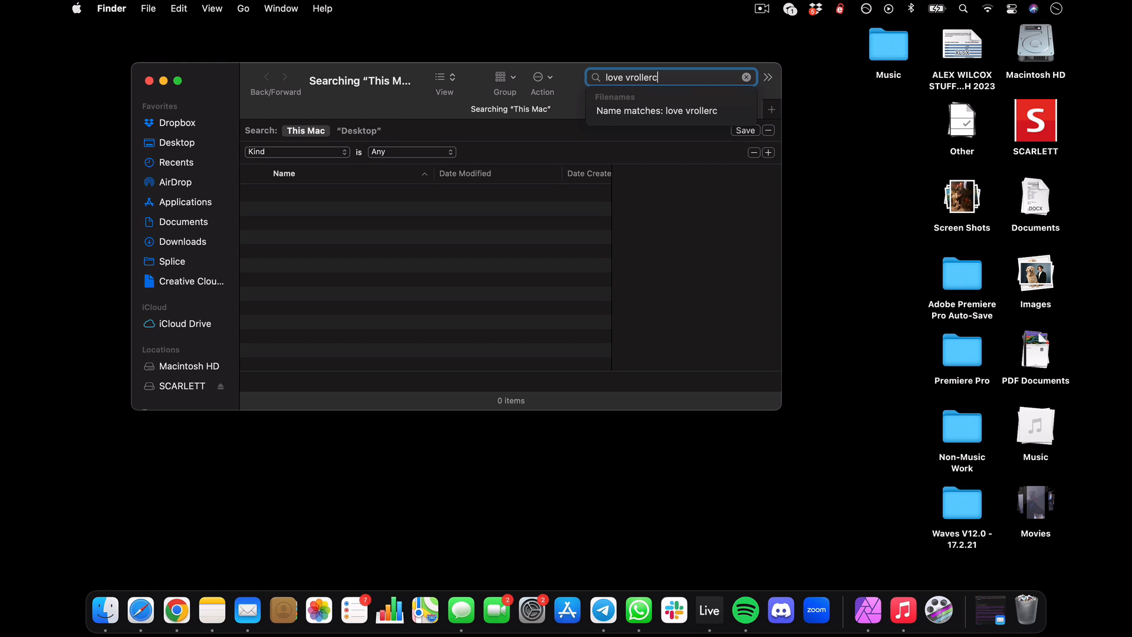
key(super+a)
text(love rolle)
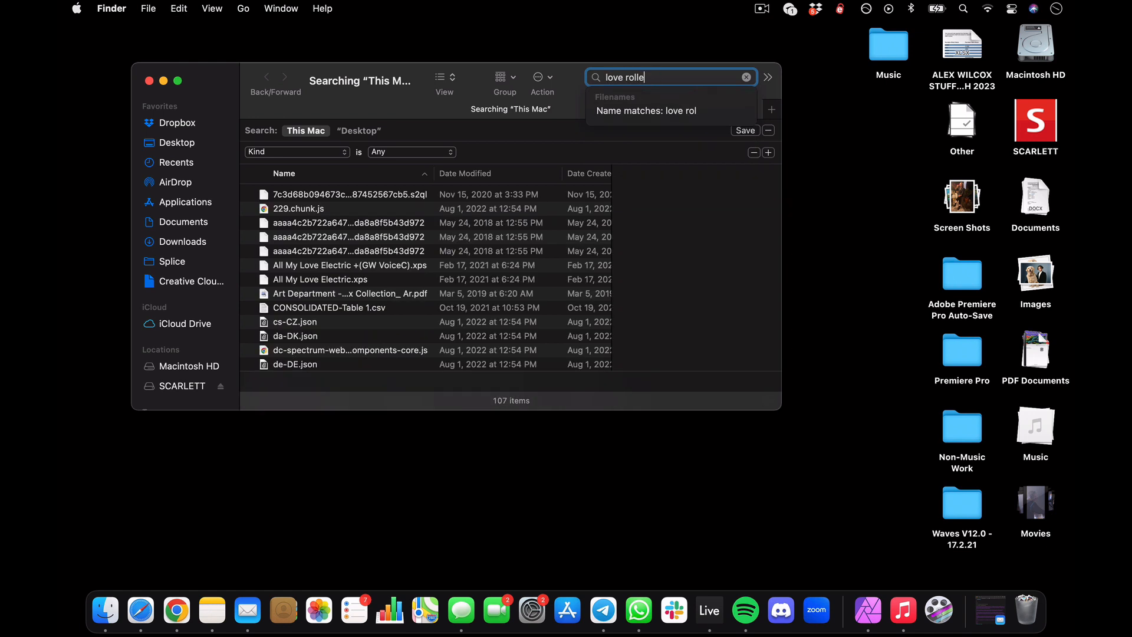
text(r)
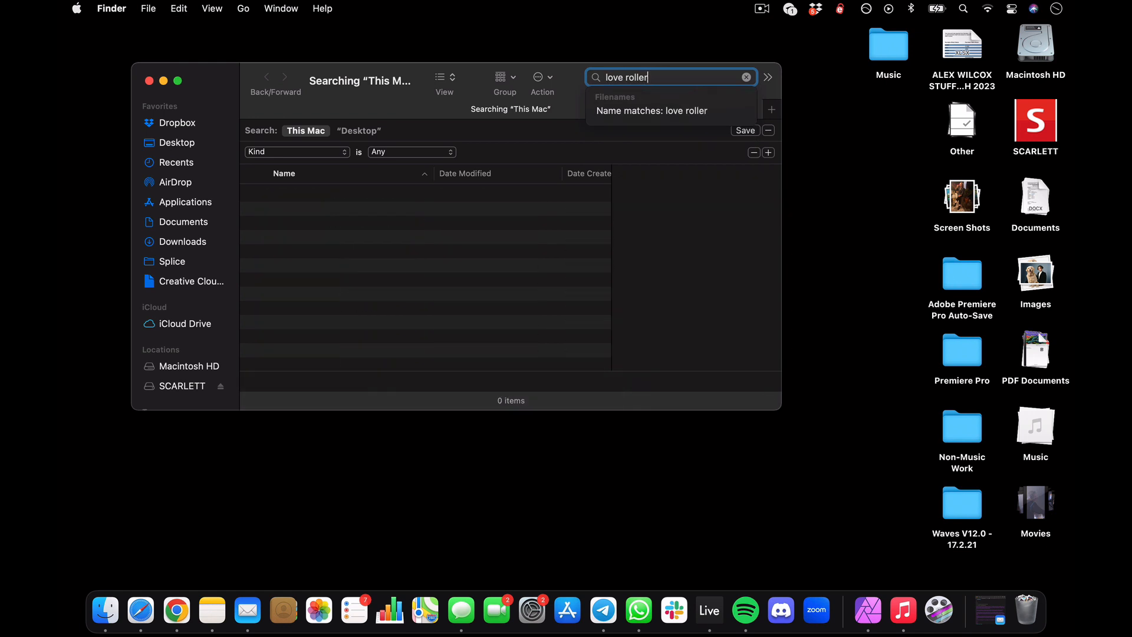
text(vocoaster)
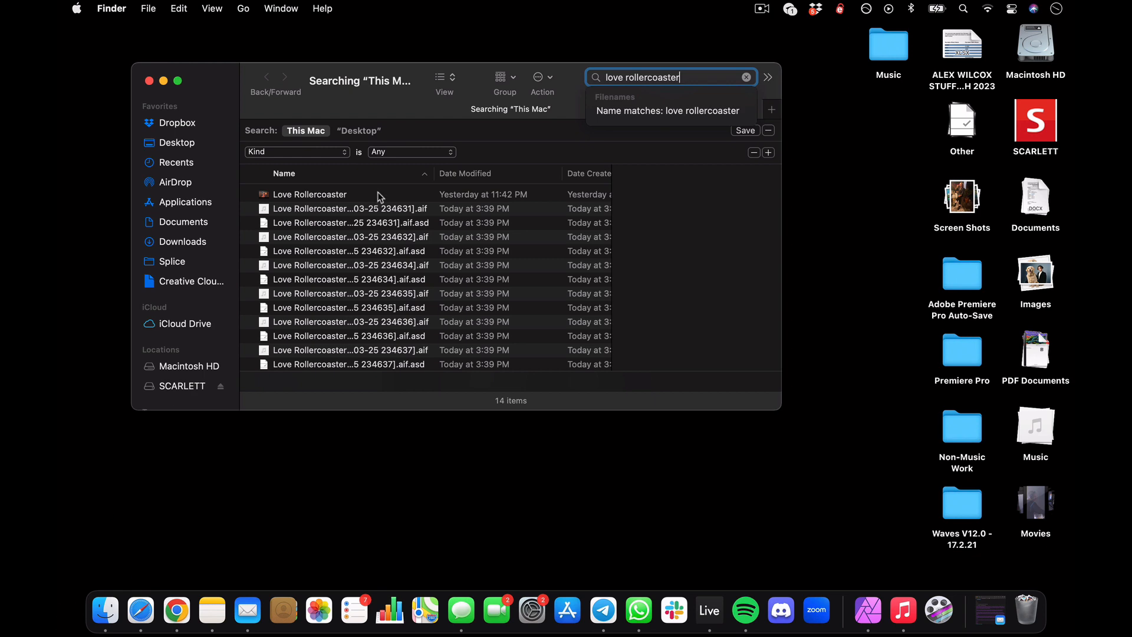
Step: Bring the Love Rollercoaster file from Finder into Live, placing it on the new audio track starting at 8.2.1
click(378, 195)
click(710, 613)
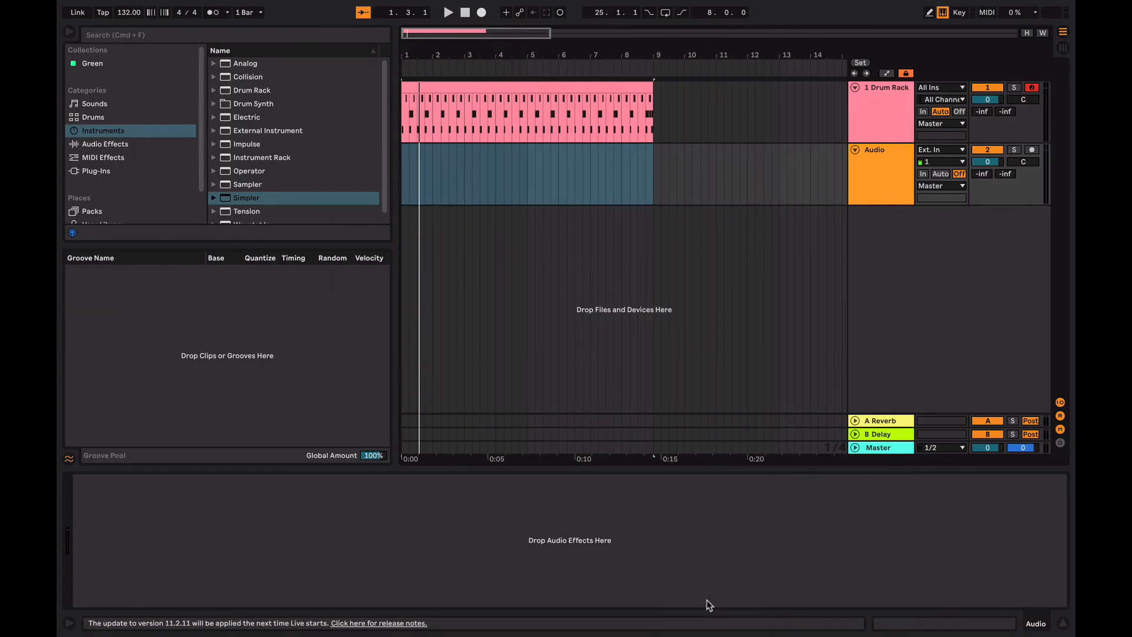
key(super+Tab)
drag(427, 191, 631, 189)
key(super+Tab)
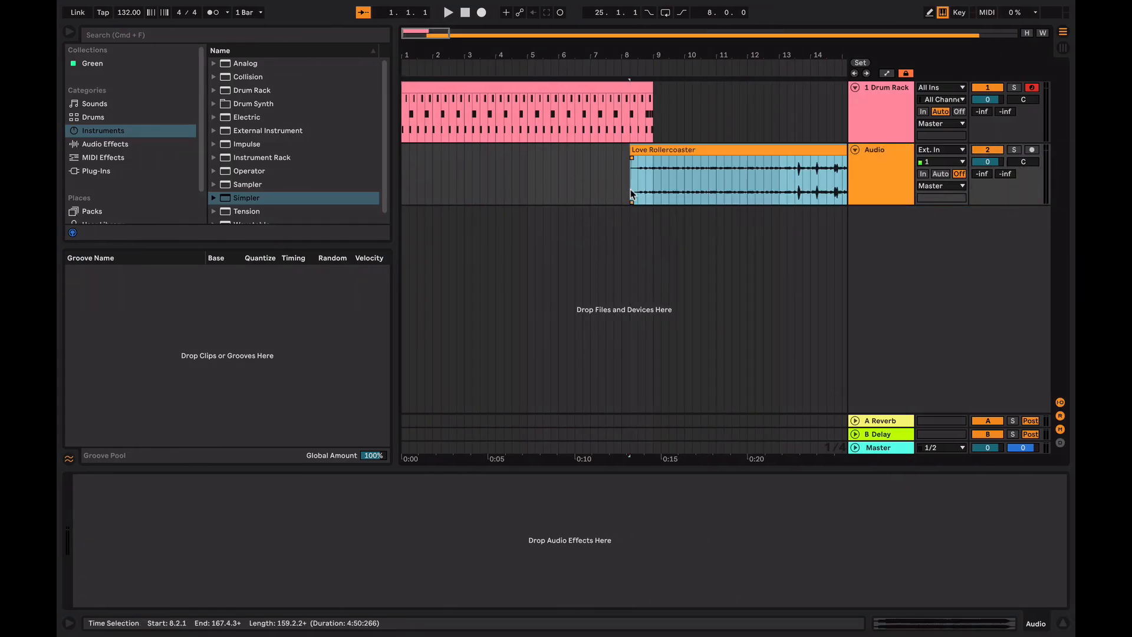